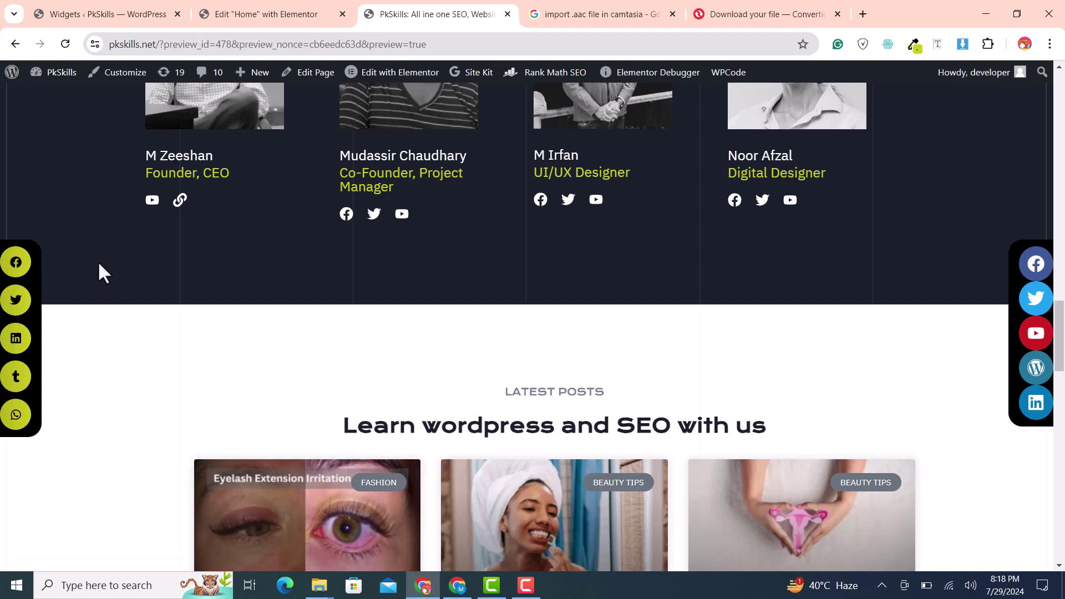
# - Scroll through the homepage preview to review its floating share bars
pyautogui.scroll(12, 98, 261)
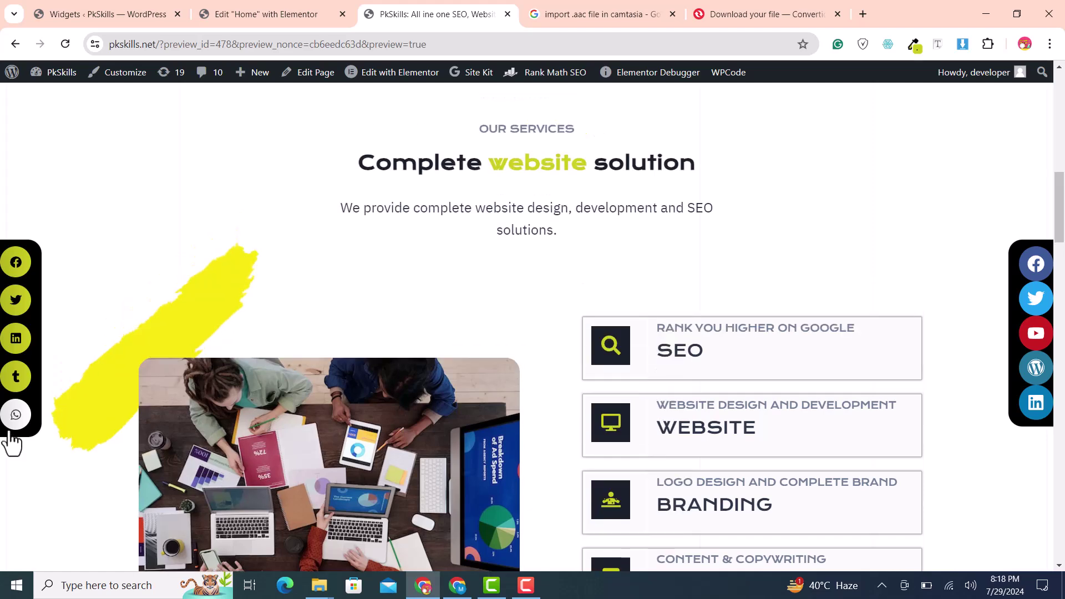
pyautogui.scroll(8, 13, 440)
pyautogui.scroll(-2, 13, 441)
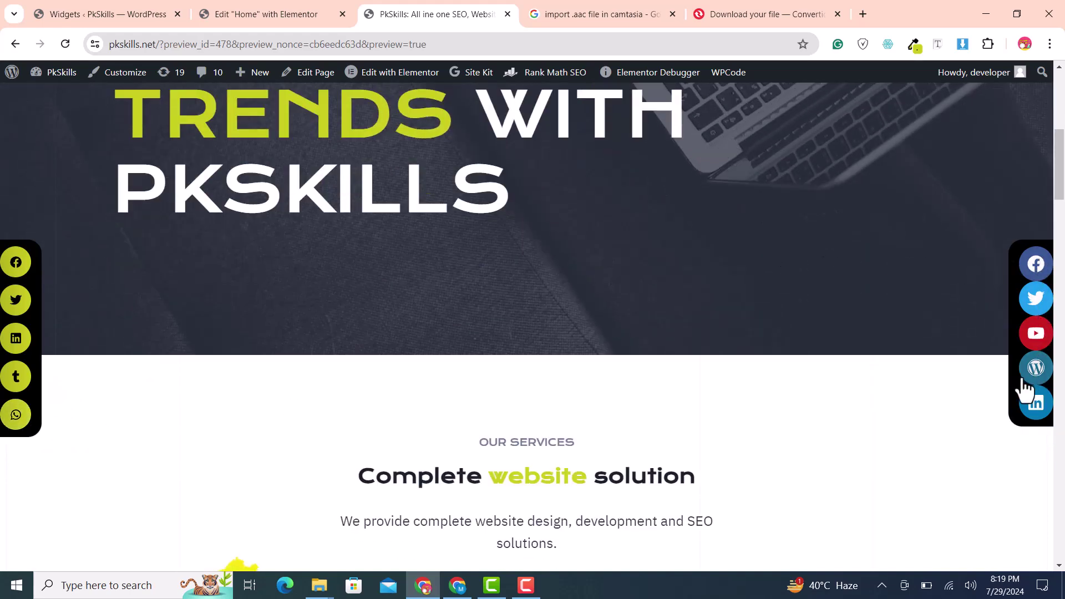
pyautogui.scroll(-4, 1036, 427)
pyautogui.scroll(11, 1036, 427)
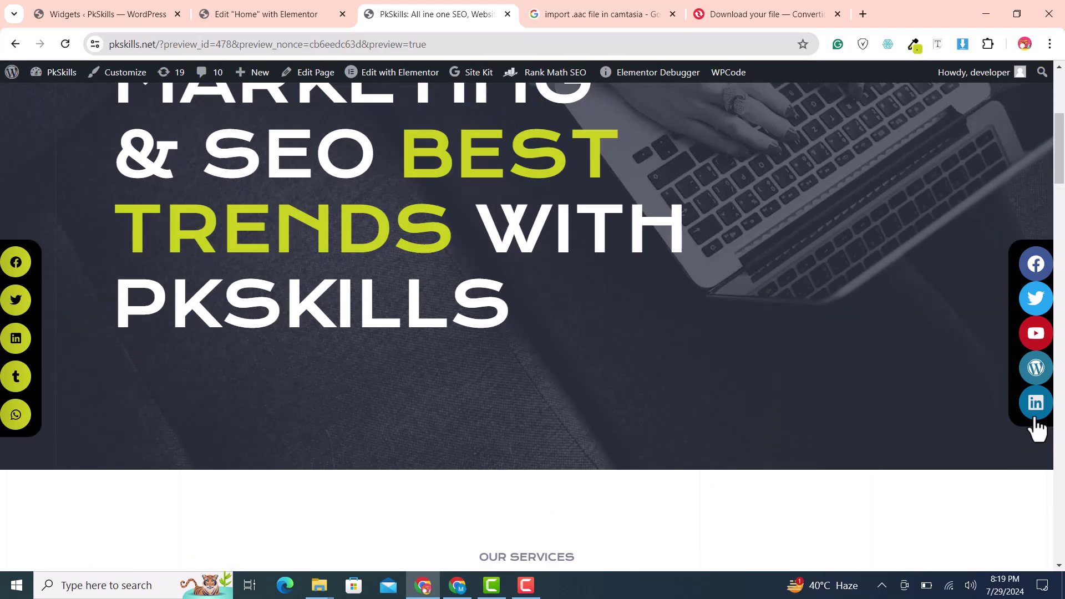
pyautogui.scroll(-8, 1036, 427)
pyautogui.scroll(-20, 1036, 427)
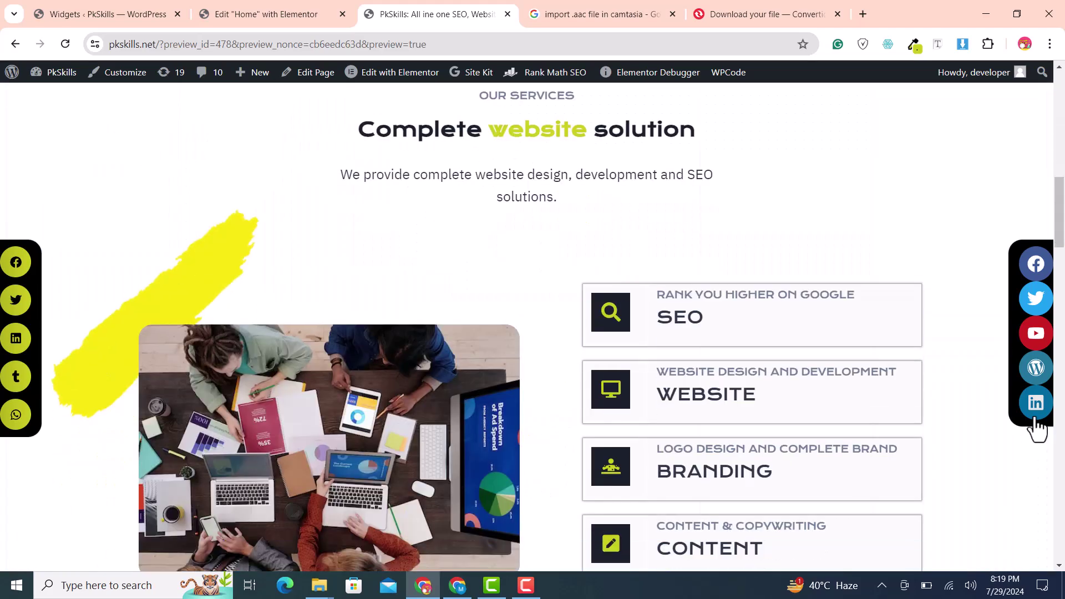
pyautogui.scroll(7, 1036, 428)
pyautogui.scroll(4, 1036, 427)
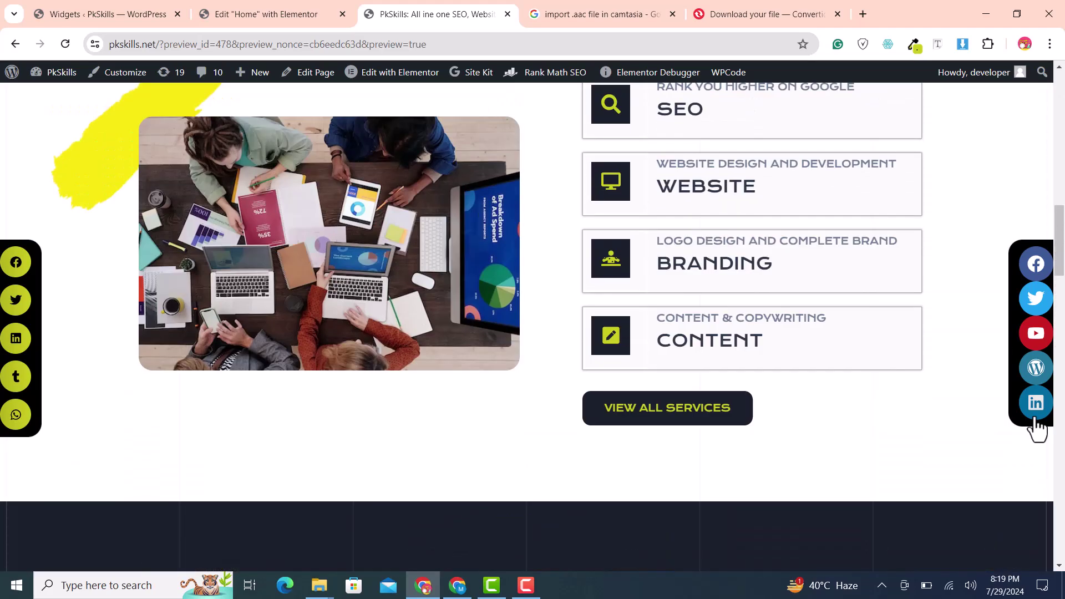
pyautogui.scroll(-4, 1038, 349)
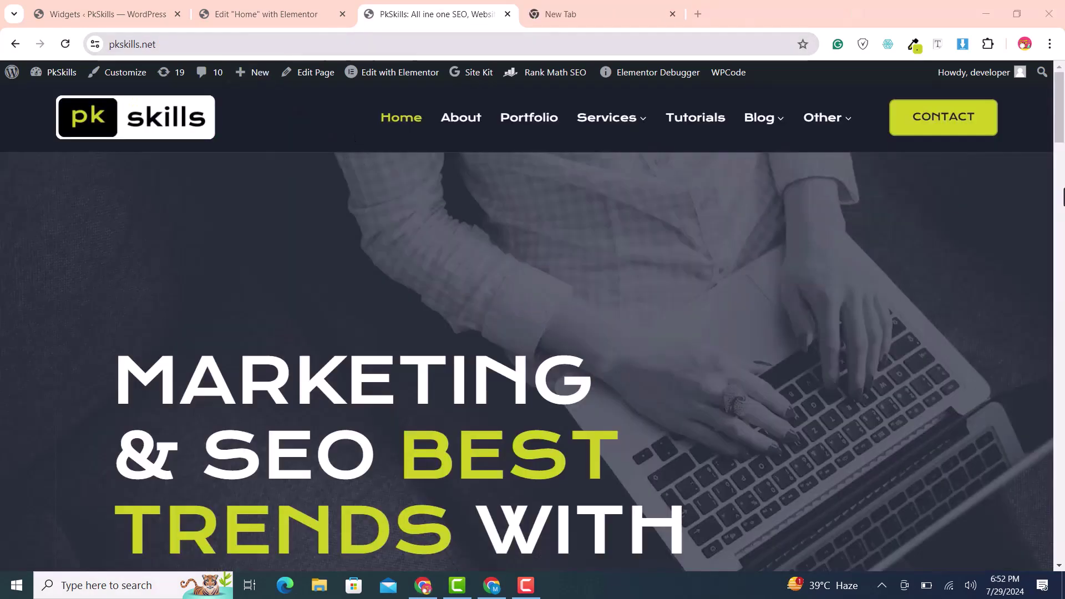
# - Open the homepage in the Elementor editor and scroll to the empty section
pyautogui.moveTo(1060, 111)
pyautogui.mouseDown()
pyautogui.moveTo(1061, 260)
pyautogui.moveTo(1063, 113)
pyautogui.mouseUp()
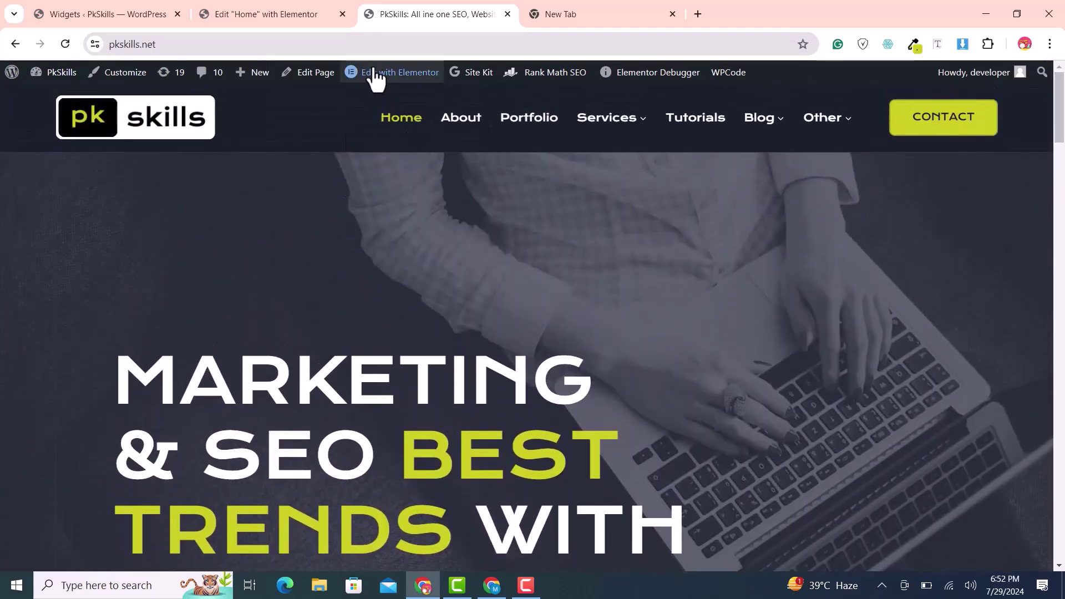
pyautogui.click(297, 11)
pyautogui.scroll(5, 605, 351)
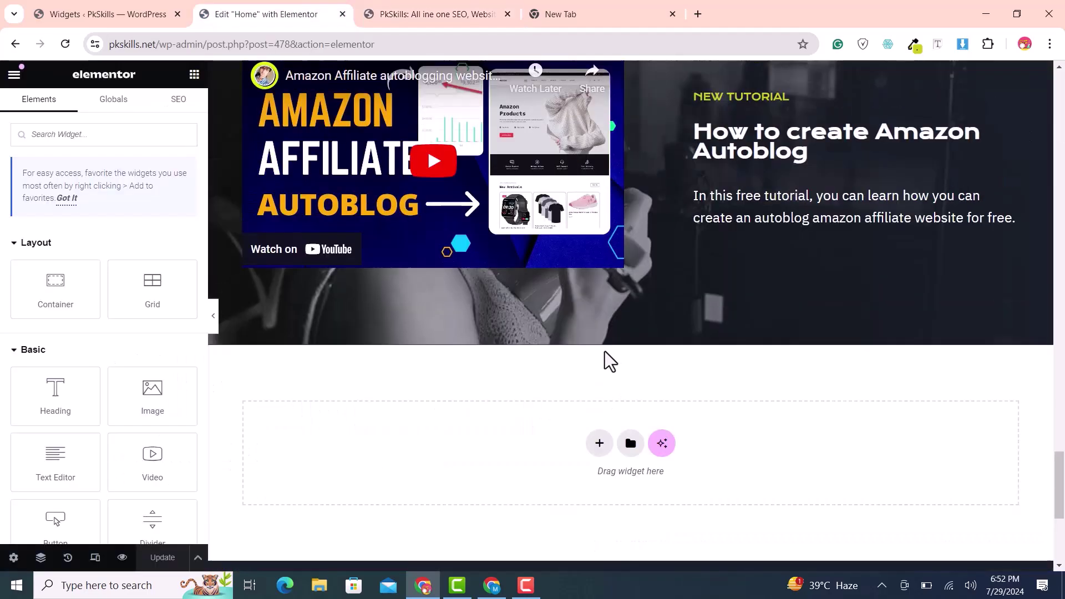
pyautogui.scroll(-4, 604, 349)
pyautogui.scroll(-4, 604, 355)
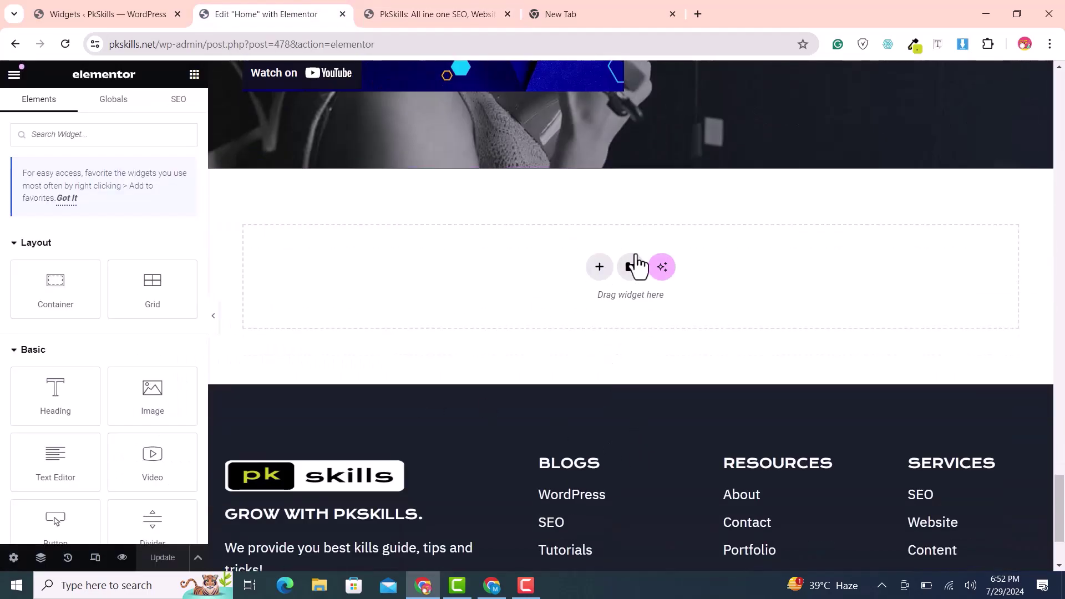
pyautogui.scroll(4, 347, 333)
pyautogui.scroll(-3, 347, 332)
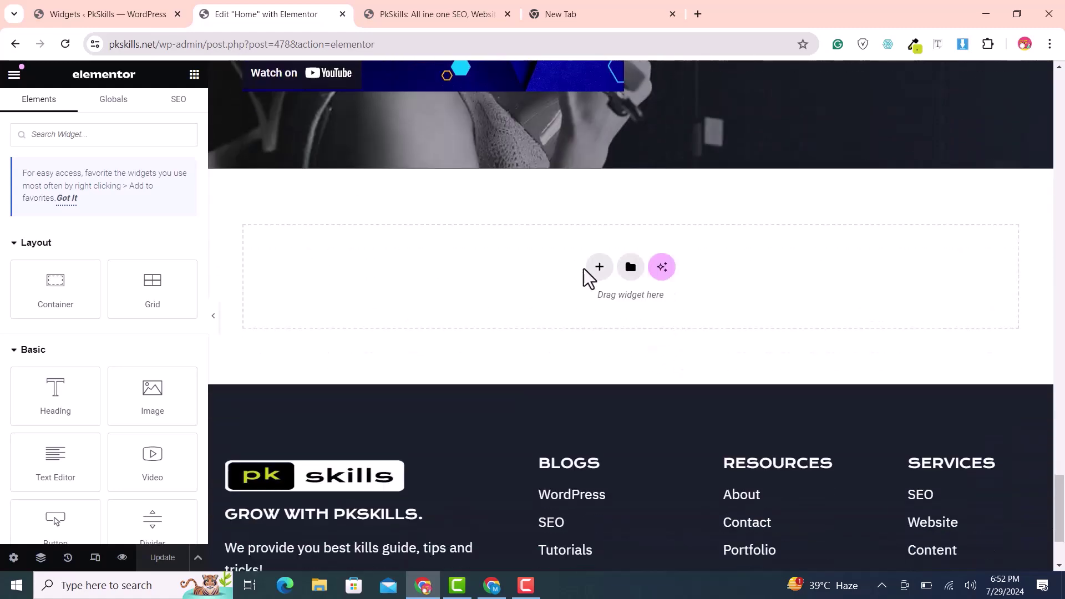
# - Add a new single-column Flexbox container below the tutorial section
pyautogui.click(599, 269)
pyautogui.click(577, 304)
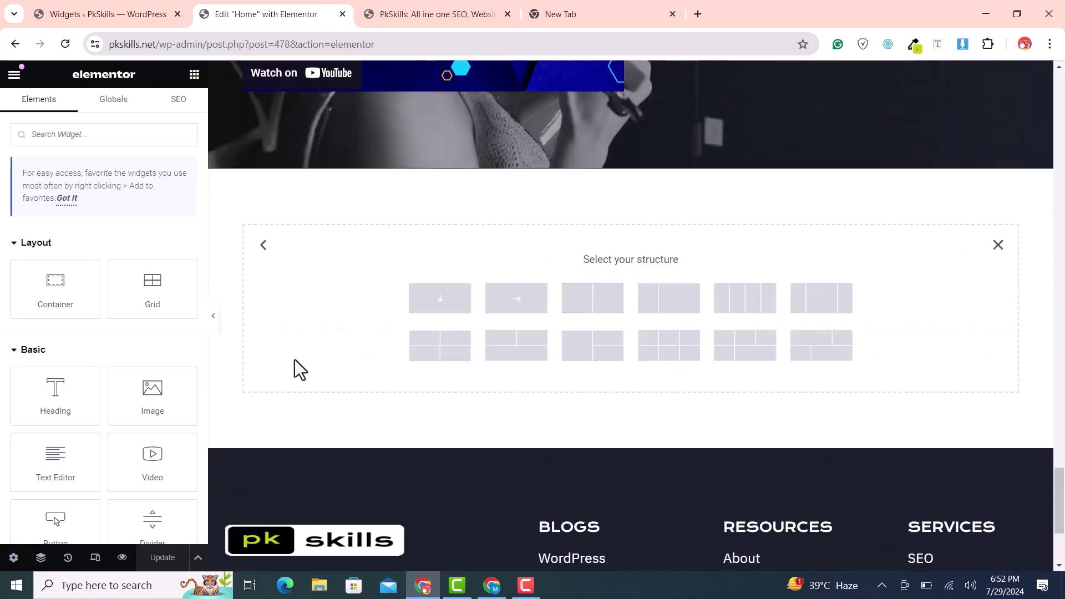
pyautogui.click(648, 317)
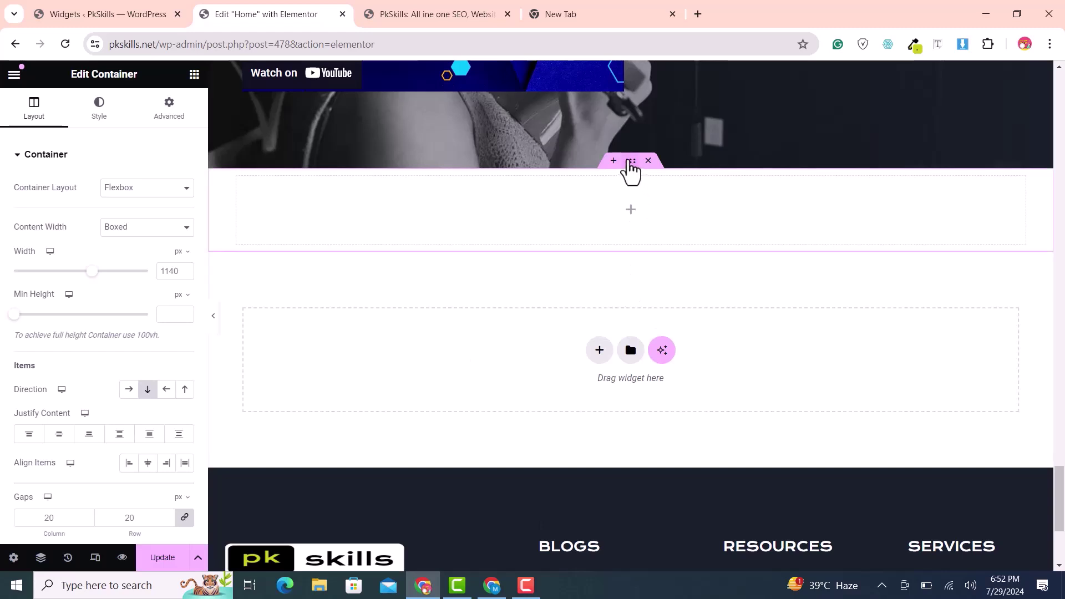
# - Set the container's Content Width to Full Width and its padding to 0
pyautogui.click(136, 188)
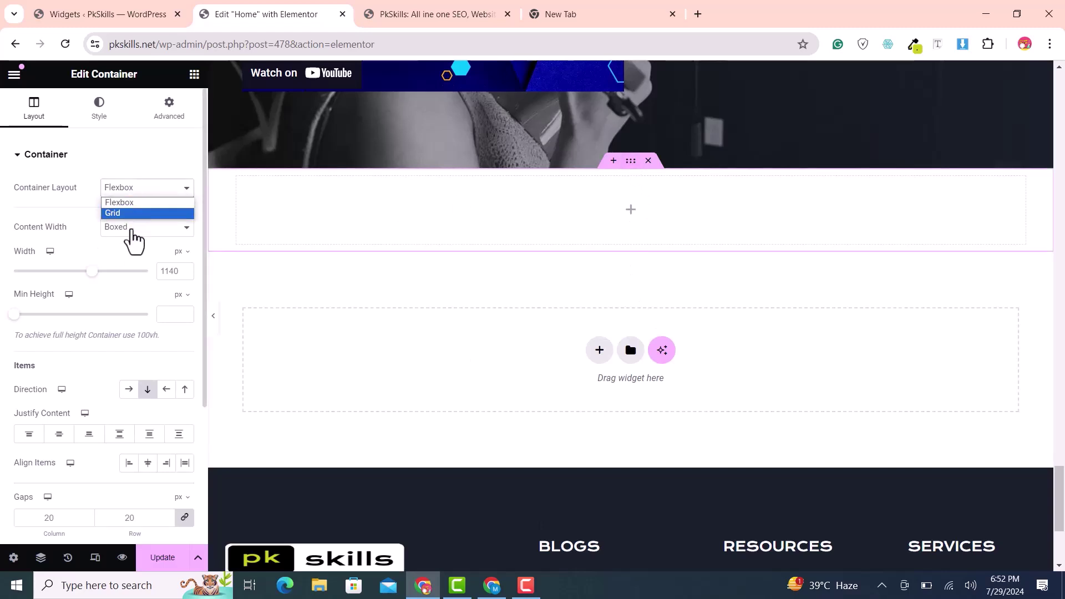
pyautogui.click(133, 230)
pyautogui.click(132, 251)
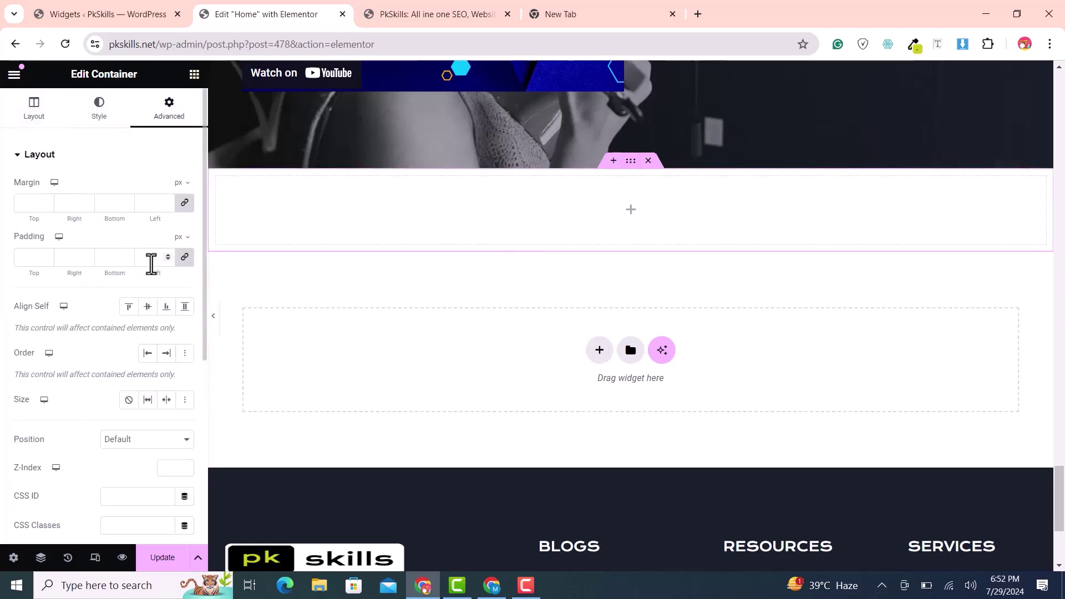
pyautogui.click(151, 260)
pyautogui.write('0')
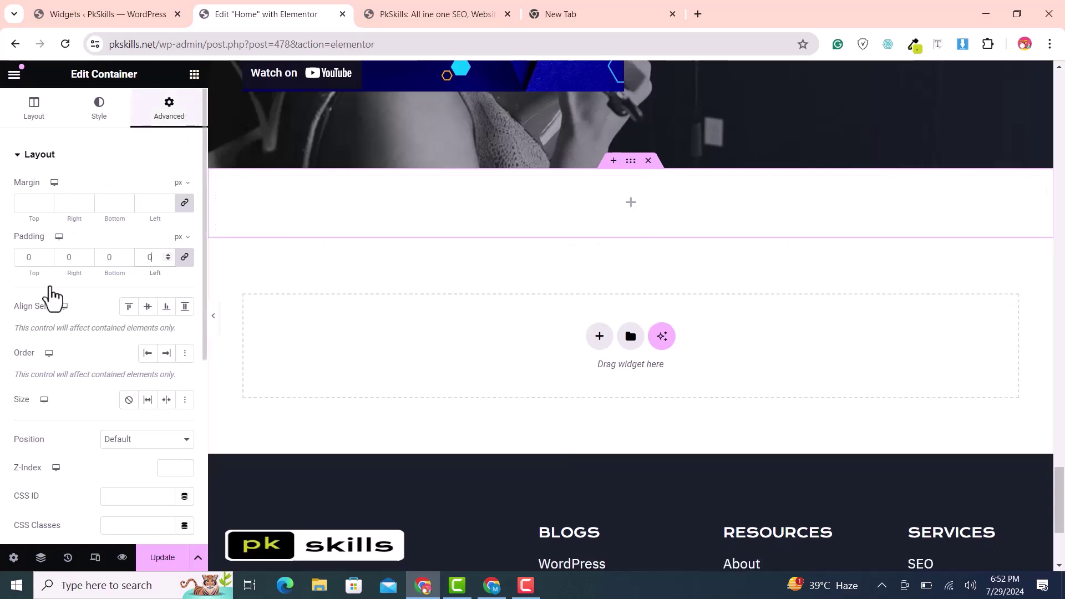
# - Try the container Position as Fixed, pinned to the bottom of the page
pyautogui.scroll(-4, 99, 436)
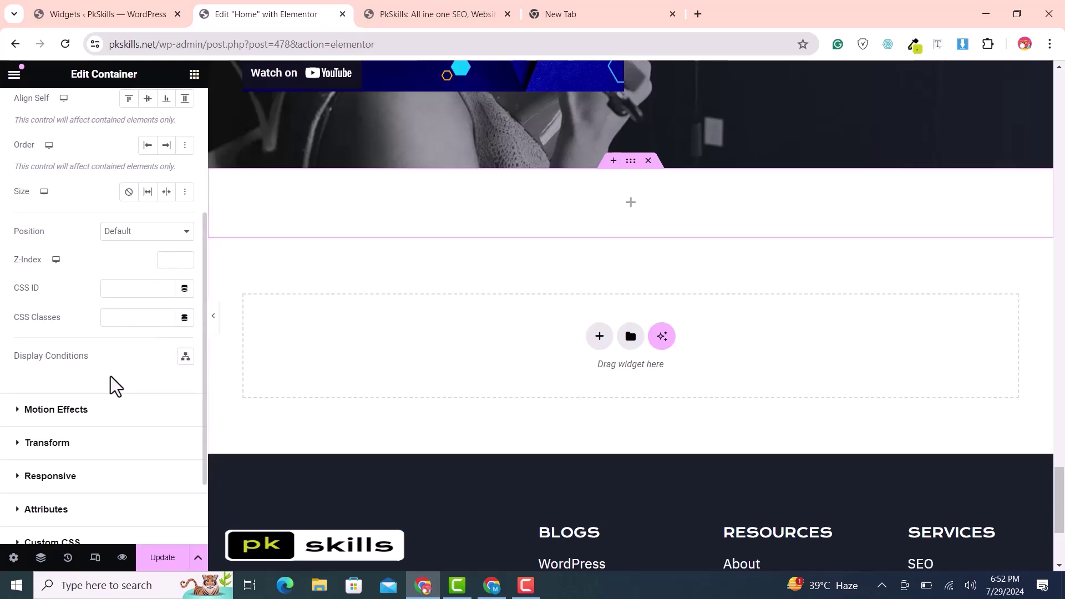
pyautogui.click(148, 238)
pyautogui.click(136, 267)
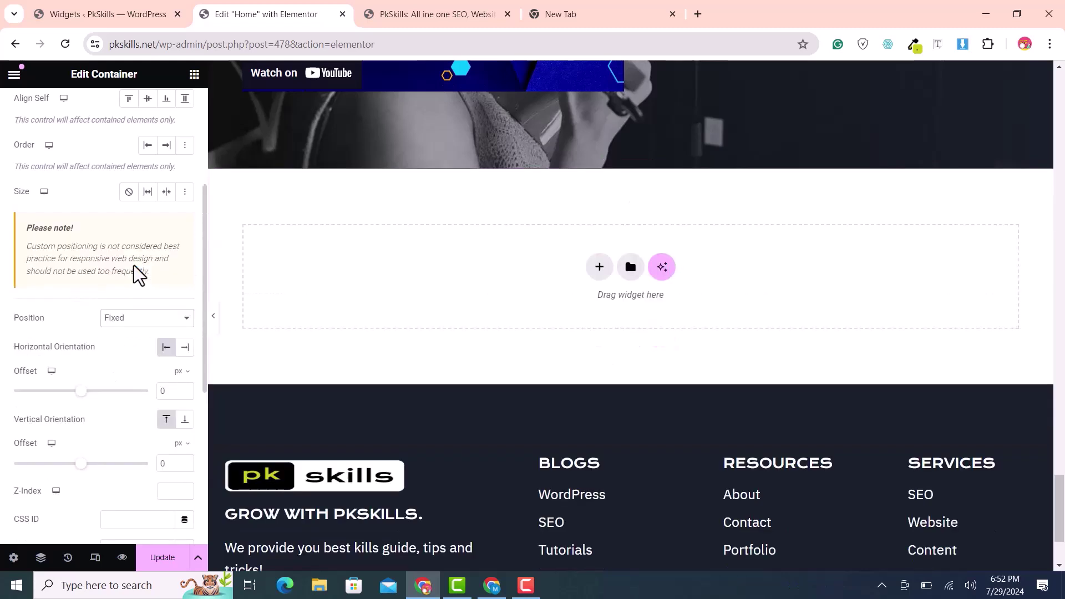
pyautogui.scroll(3, 140, 277)
pyautogui.scroll(-1, 142, 285)
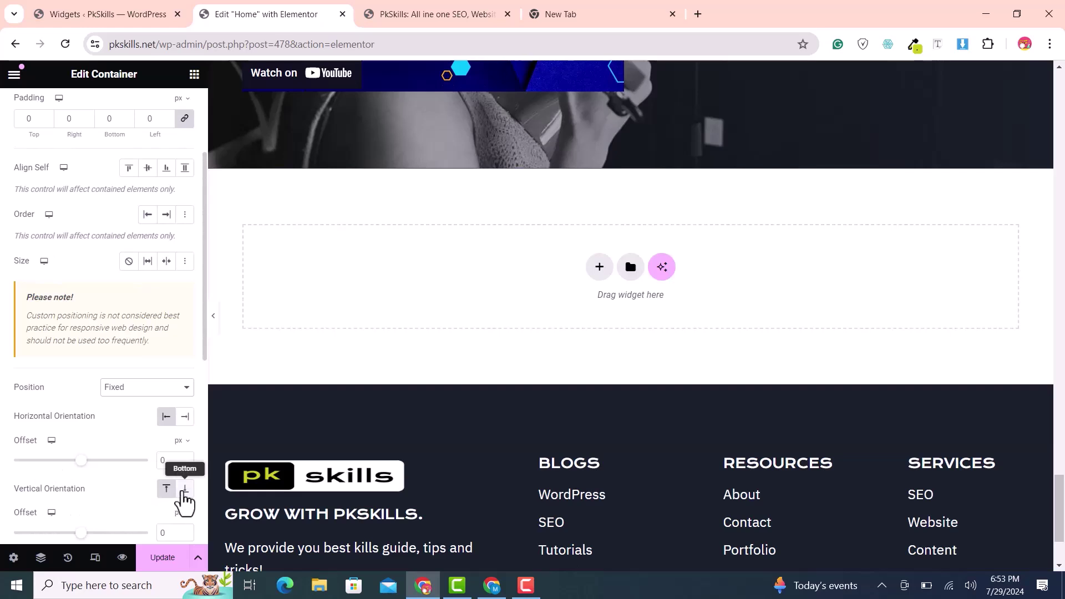
pyautogui.click(185, 488)
pyautogui.scroll(-2, 742, 554)
pyautogui.scroll(7, 736, 547)
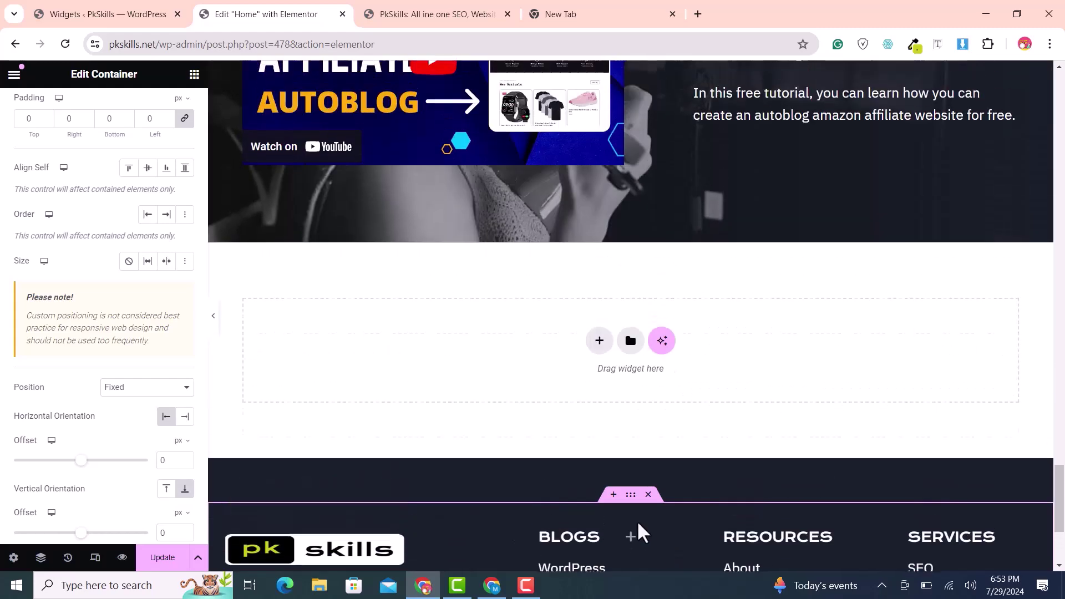
pyautogui.scroll(-2, 617, 527)
pyautogui.scroll(2, 636, 540)
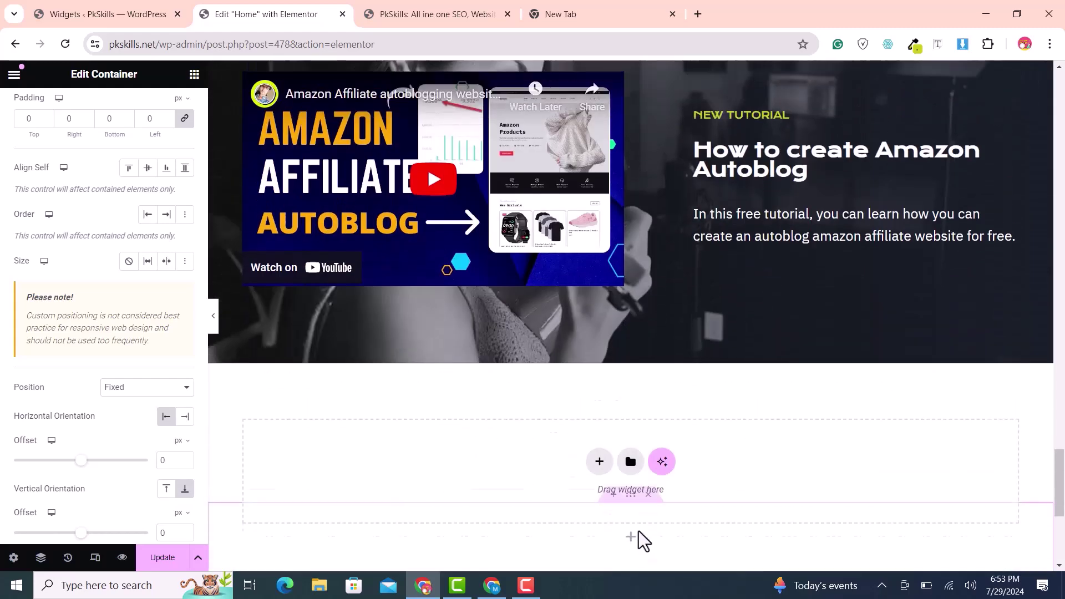
pyautogui.scroll(2, 551, 518)
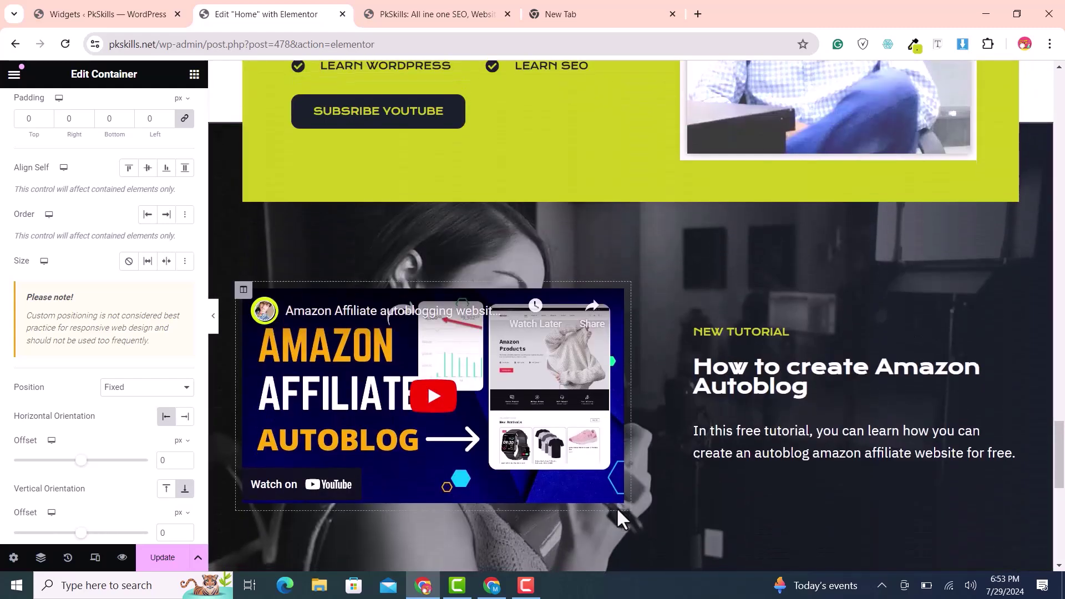
pyautogui.scroll(-4, 618, 518)
# - Revert the container Position to Default and return to the widgets list
pyautogui.click(130, 390)
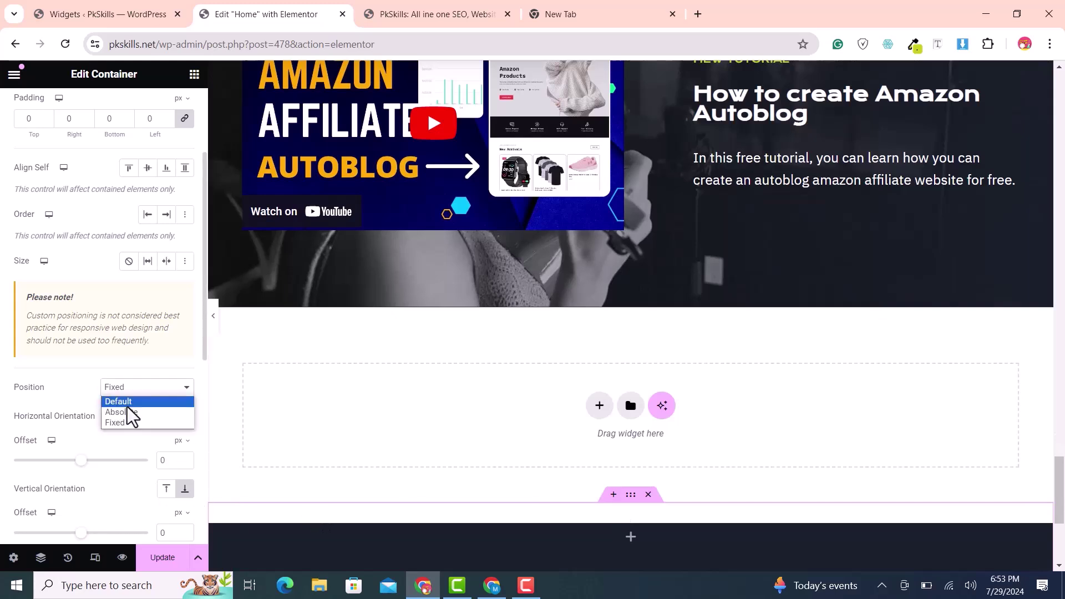
pyautogui.click(132, 402)
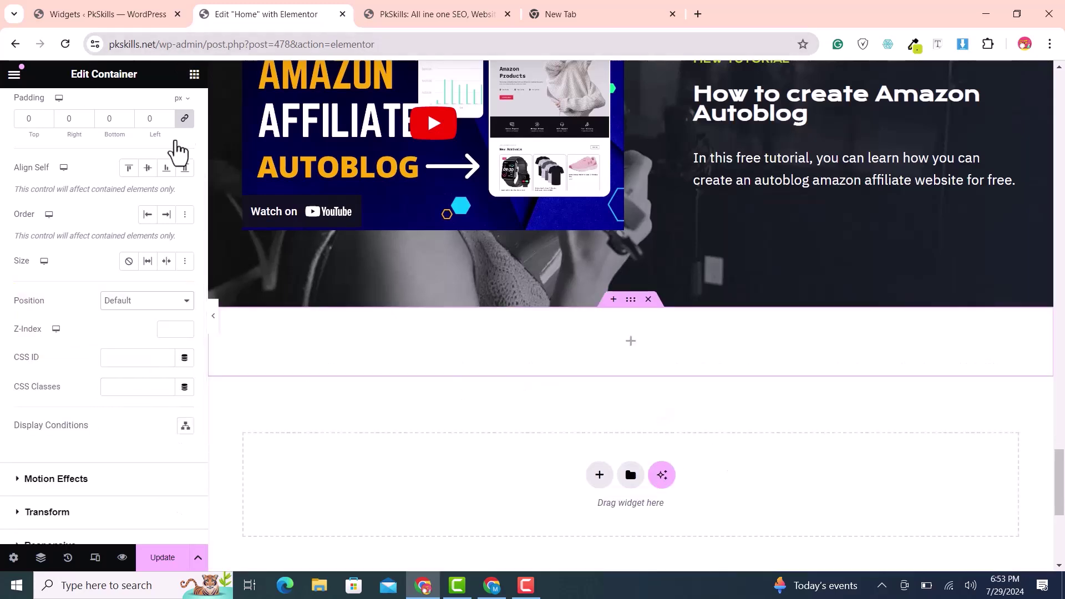
pyautogui.scroll(3, 160, 144)
pyautogui.click(194, 73)
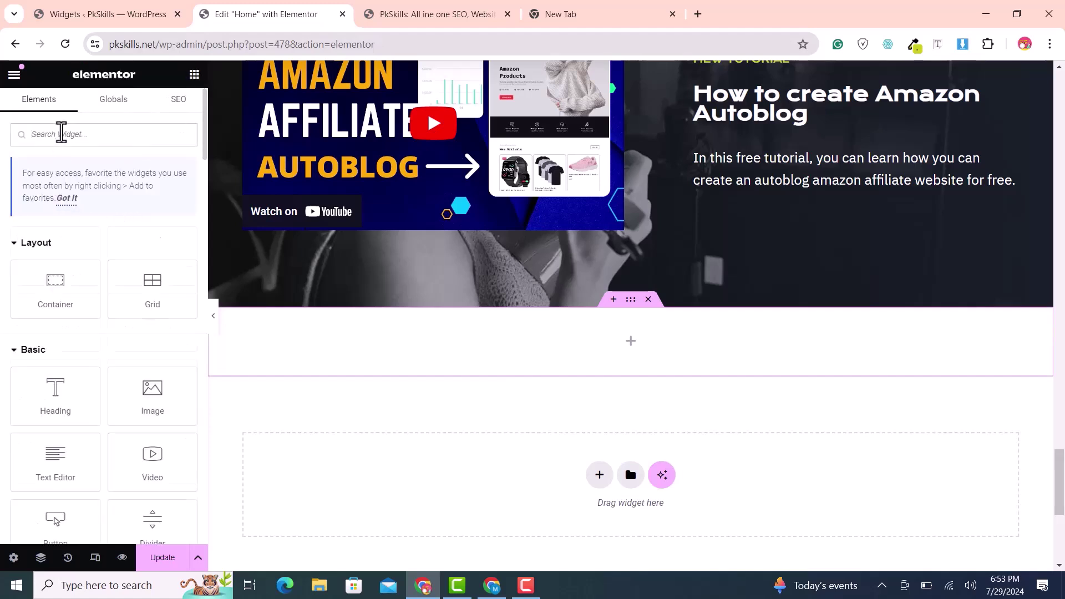
# - Place a Share Buttons widget in the container and add a Tumblr item
pyautogui.write('so')
pyautogui.write('har')
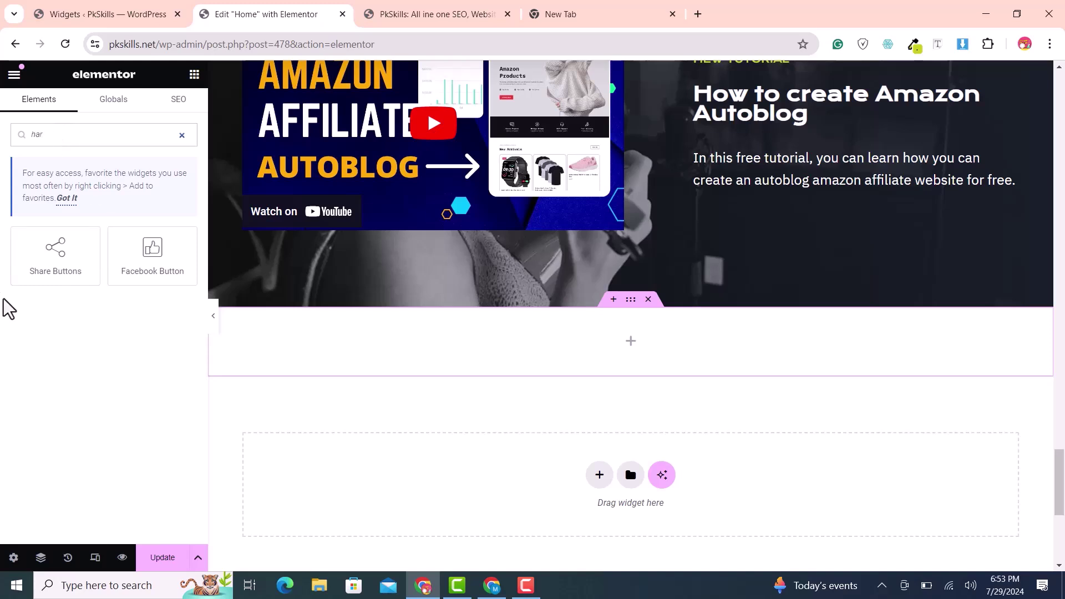
pyautogui.moveTo(60, 265); pyautogui.dragTo(612, 380)
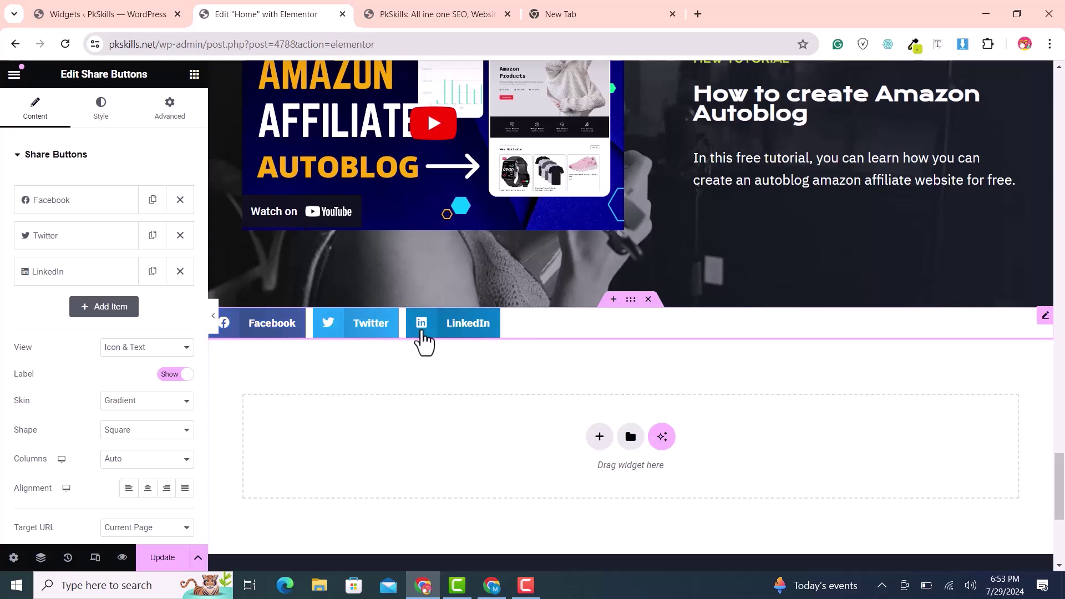
pyautogui.click(88, 308)
pyautogui.click(127, 343)
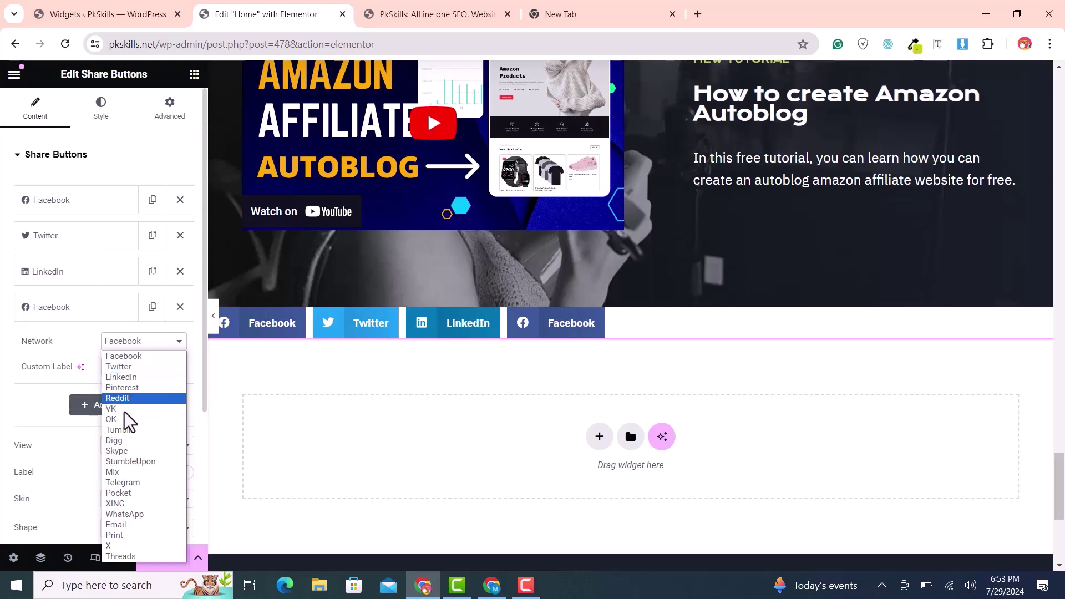
pyautogui.click(123, 432)
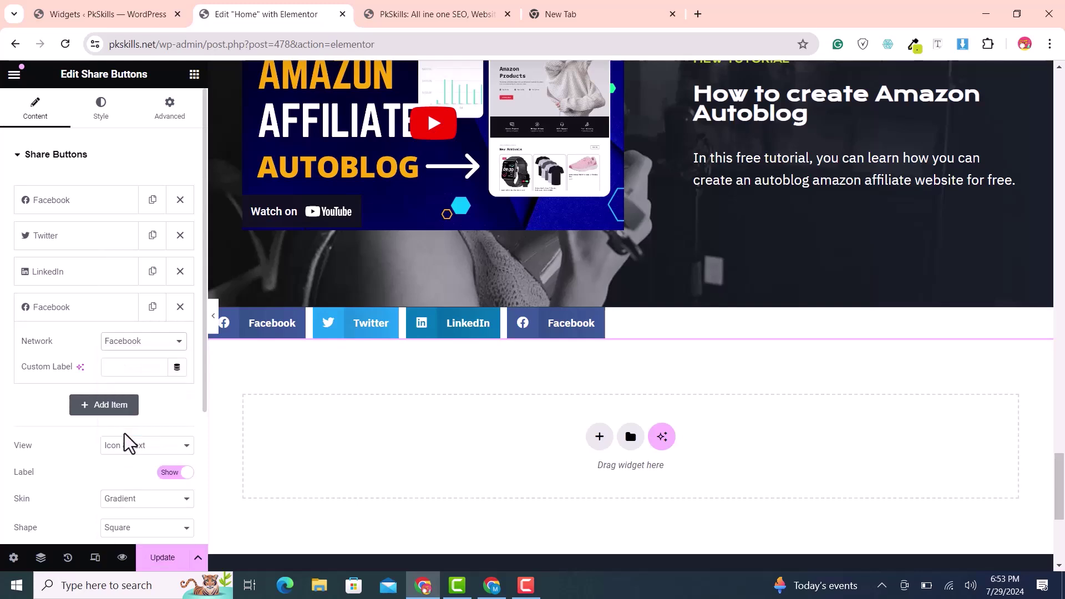
# - Add a fifth share item set to WhatsApp and set the View to icon only
pyautogui.click(108, 314)
pyautogui.click(109, 343)
pyautogui.click(133, 377)
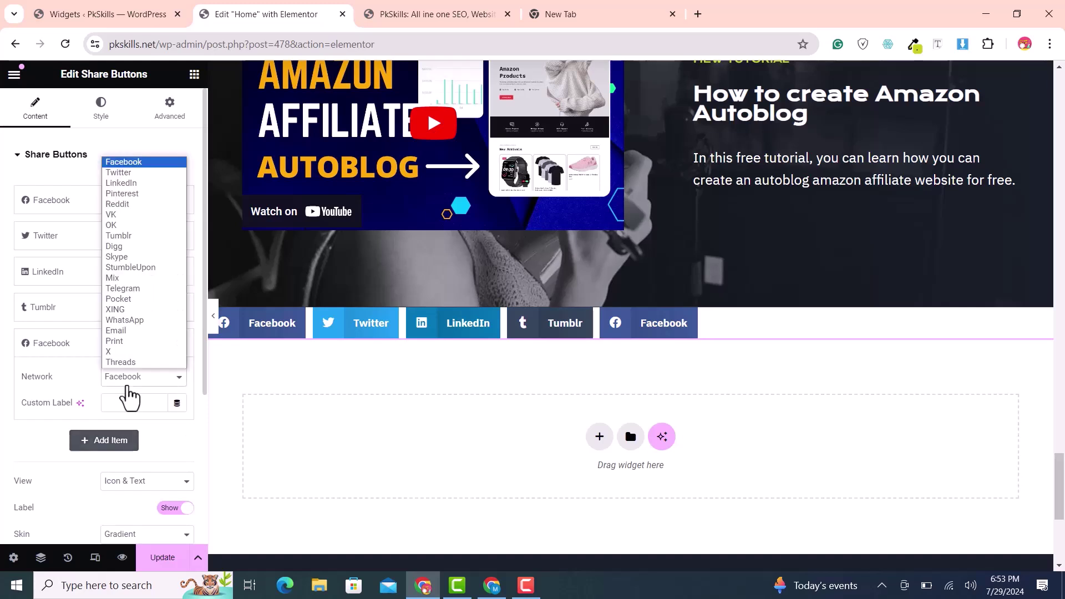
pyautogui.click(125, 320)
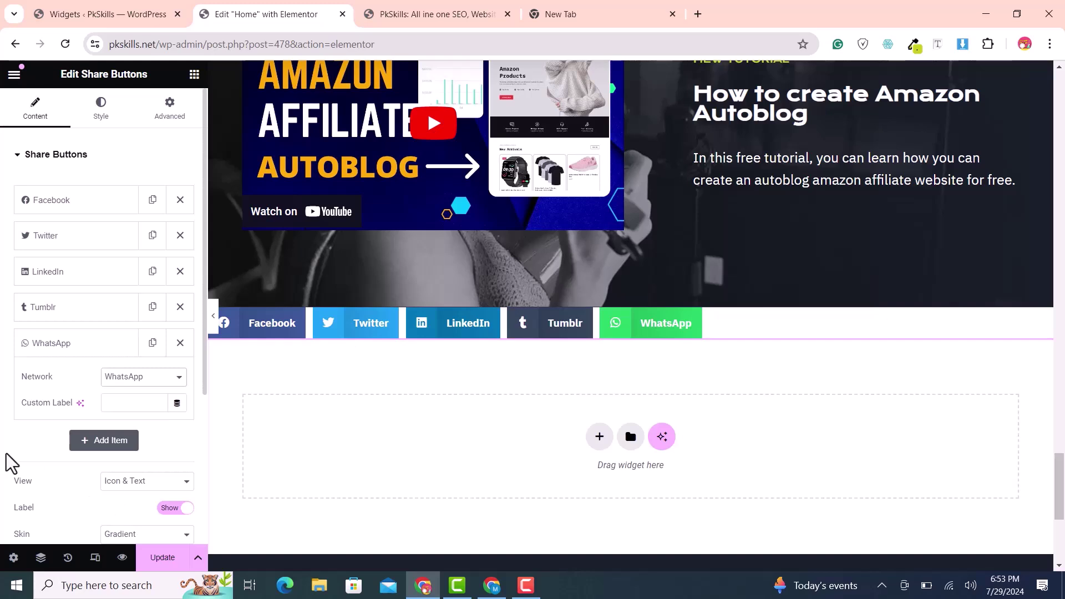
pyautogui.click(159, 487)
# - Set the share buttons' View to Icon & Text
pyautogui.click(129, 507)
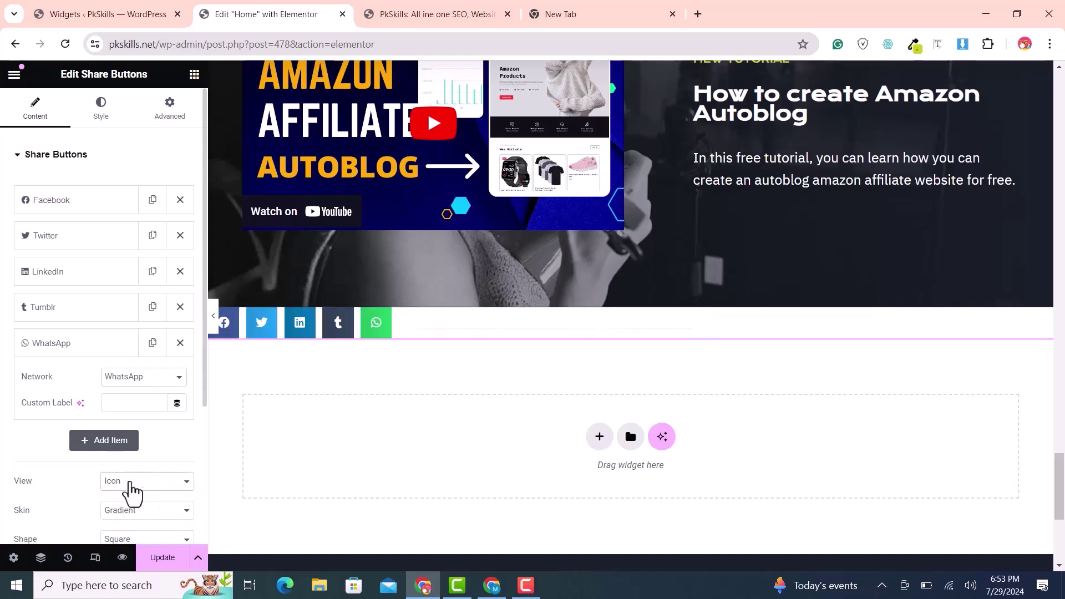
pyautogui.click(132, 480)
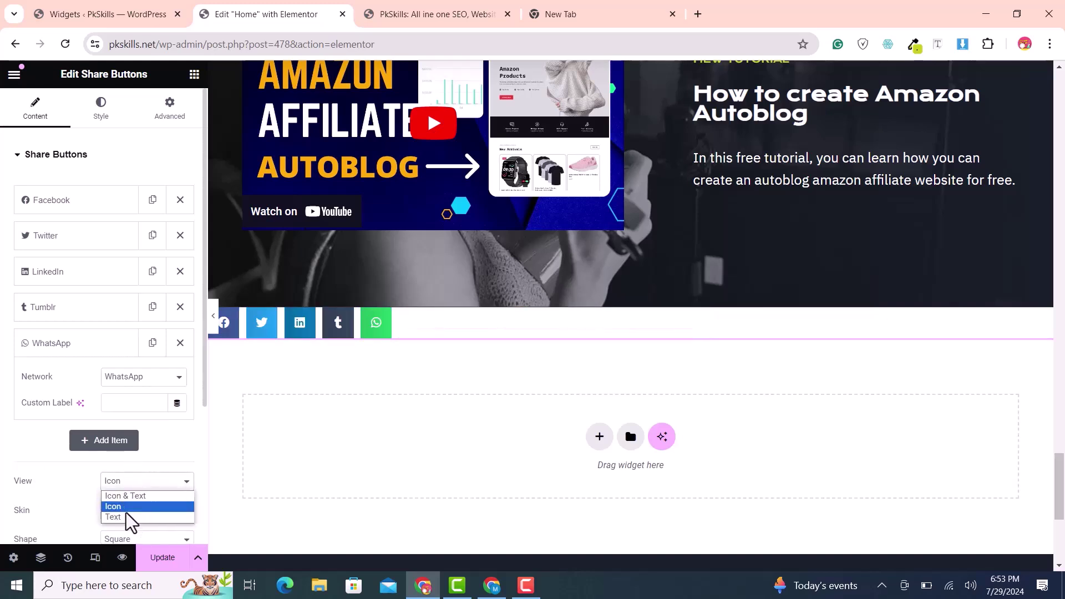
pyautogui.click(126, 512)
pyautogui.click(119, 482)
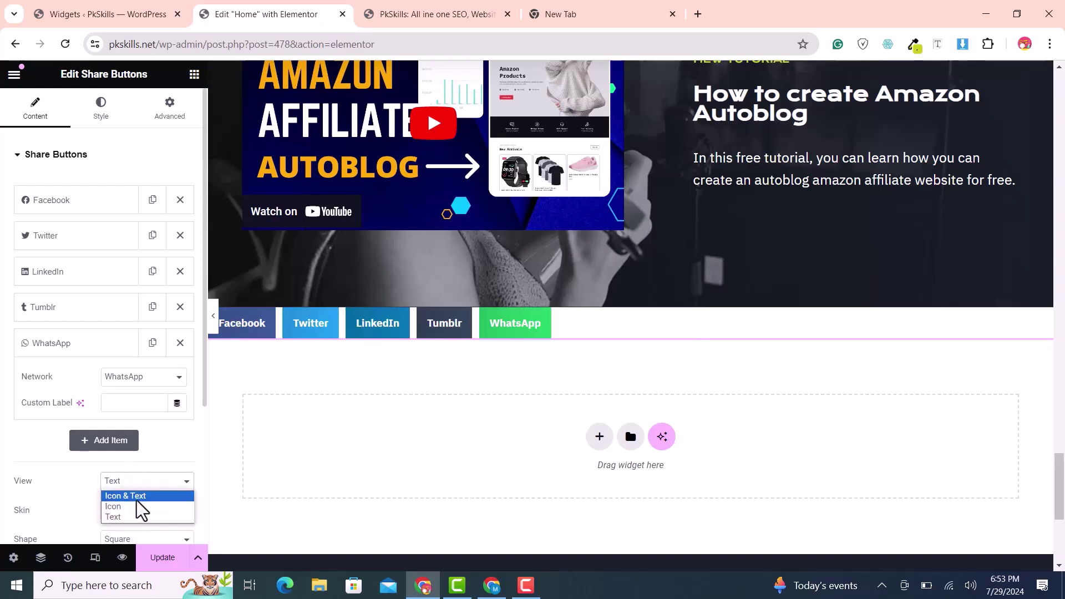
pyautogui.click(136, 499)
# - Change the share buttons' Shape to Circle
pyautogui.scroll(-2, 108, 388)
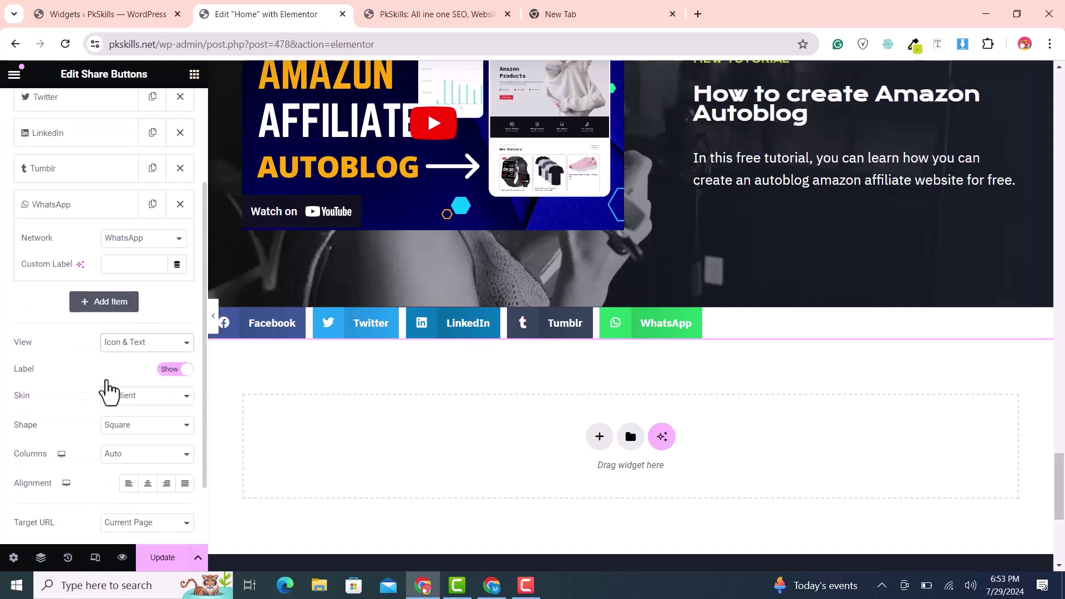
pyautogui.click(137, 428)
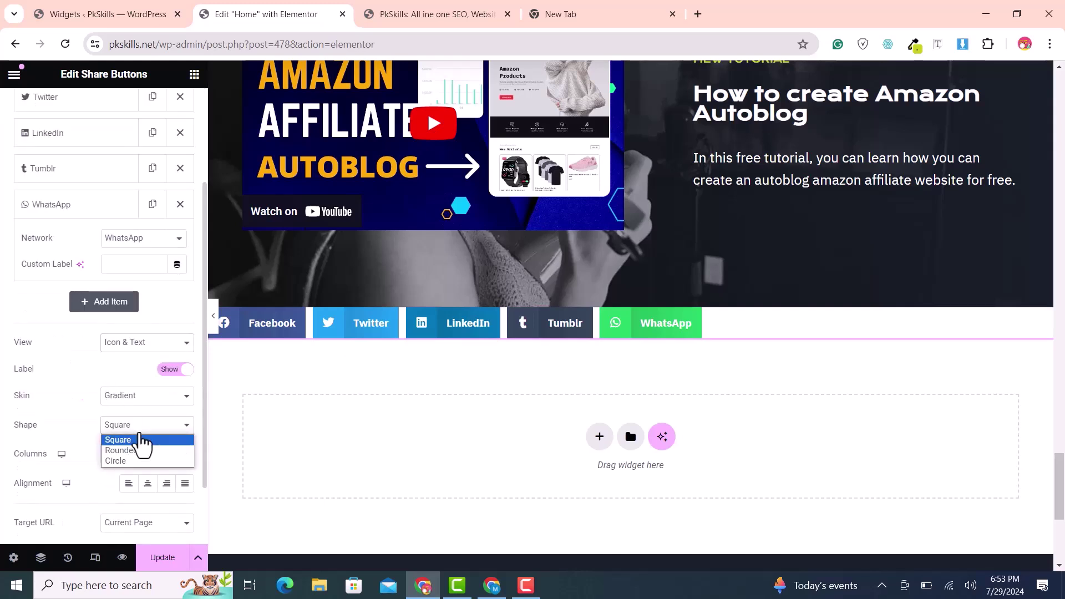
pyautogui.click(138, 448)
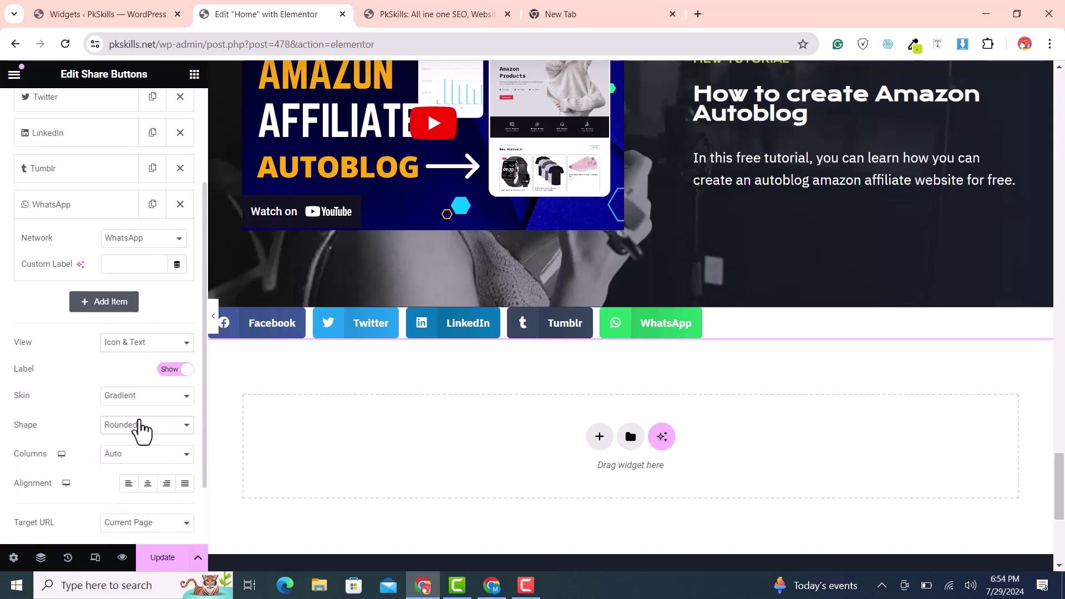
pyautogui.click(141, 430)
pyautogui.click(136, 461)
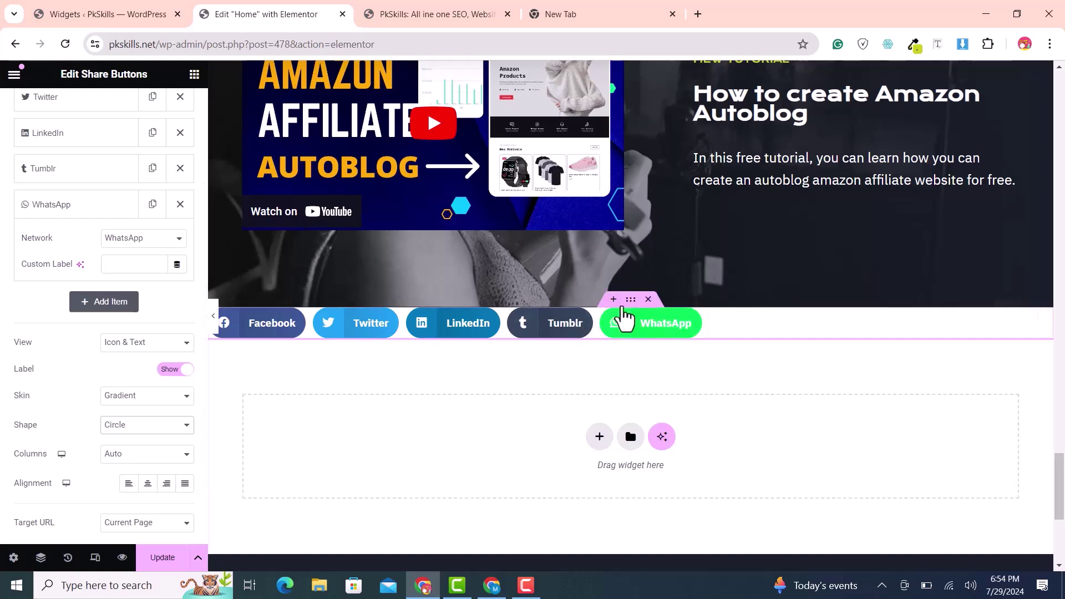
# - Set the container's Align Items to Center in its Layout settings
pyautogui.click(631, 300)
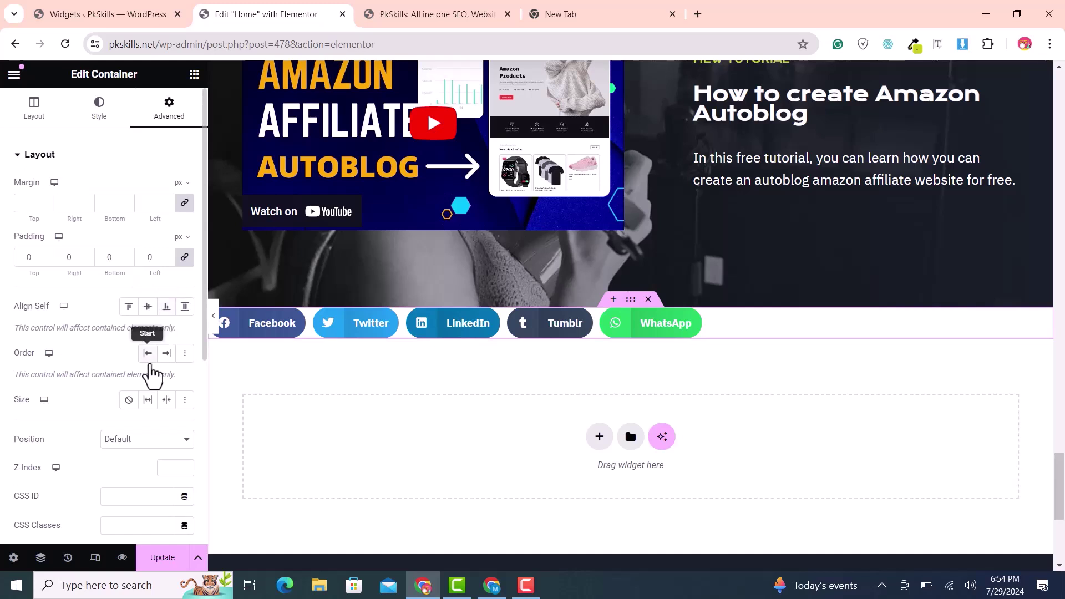
pyautogui.scroll(-5, 91, 391)
pyautogui.scroll(5, 91, 391)
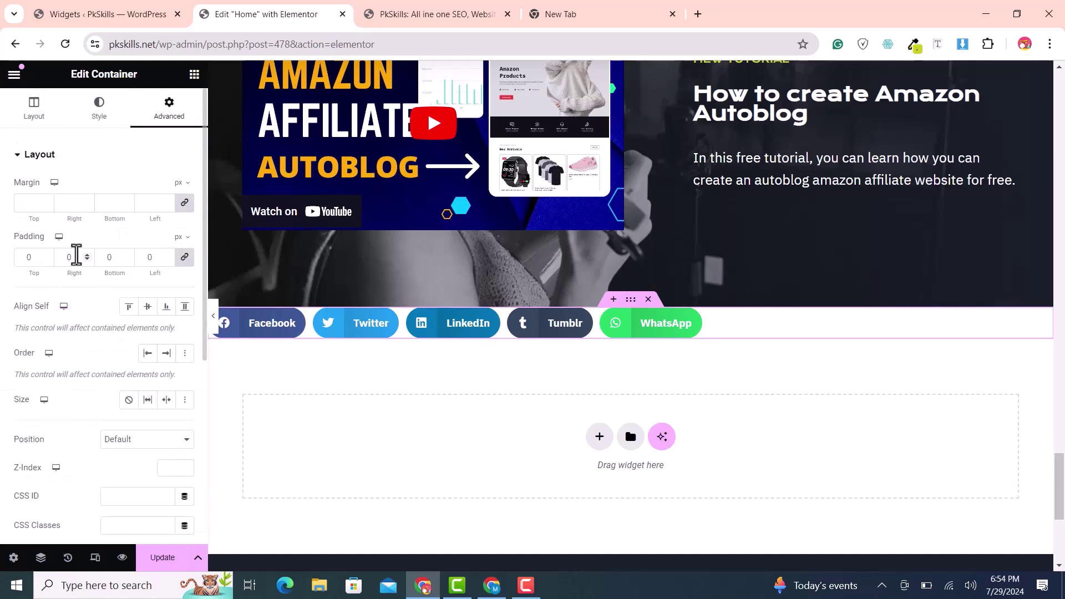
pyautogui.click(34, 114)
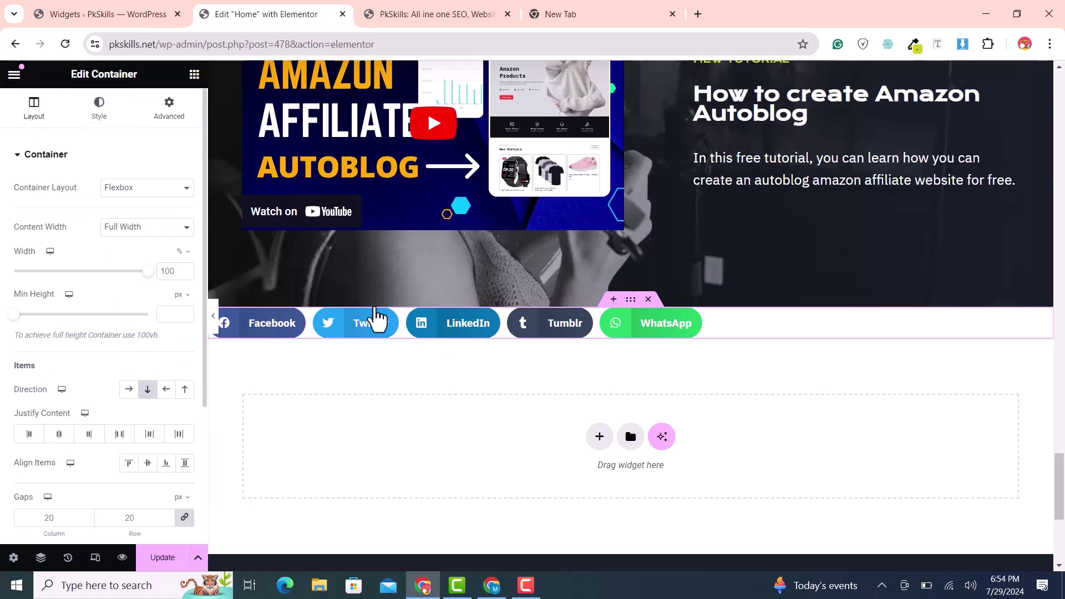
pyautogui.click(146, 465)
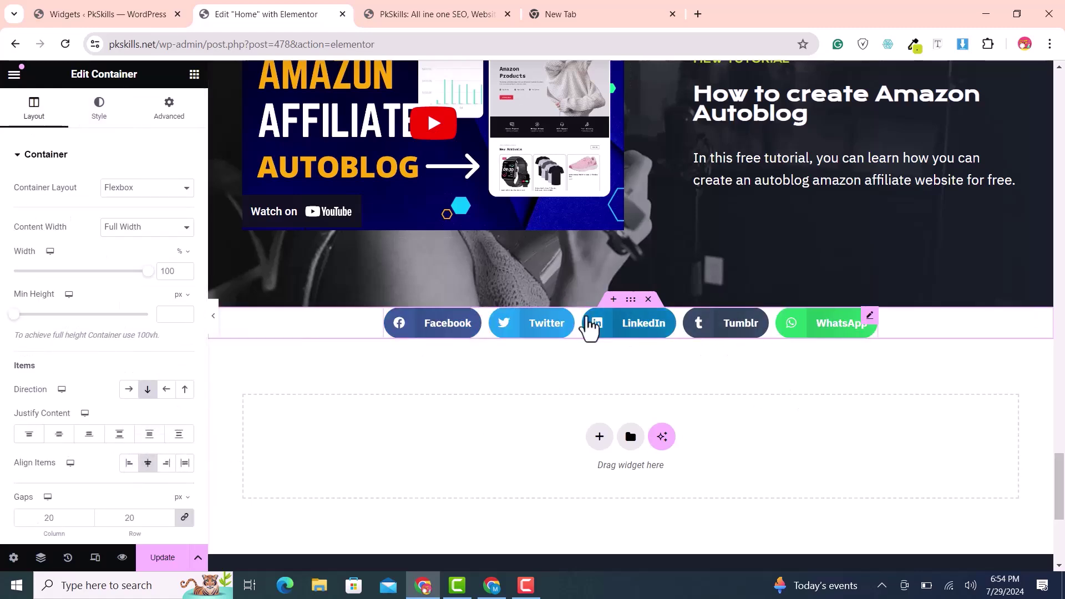
pyautogui.scroll(1, 637, 404)
pyautogui.scroll(-1, 625, 432)
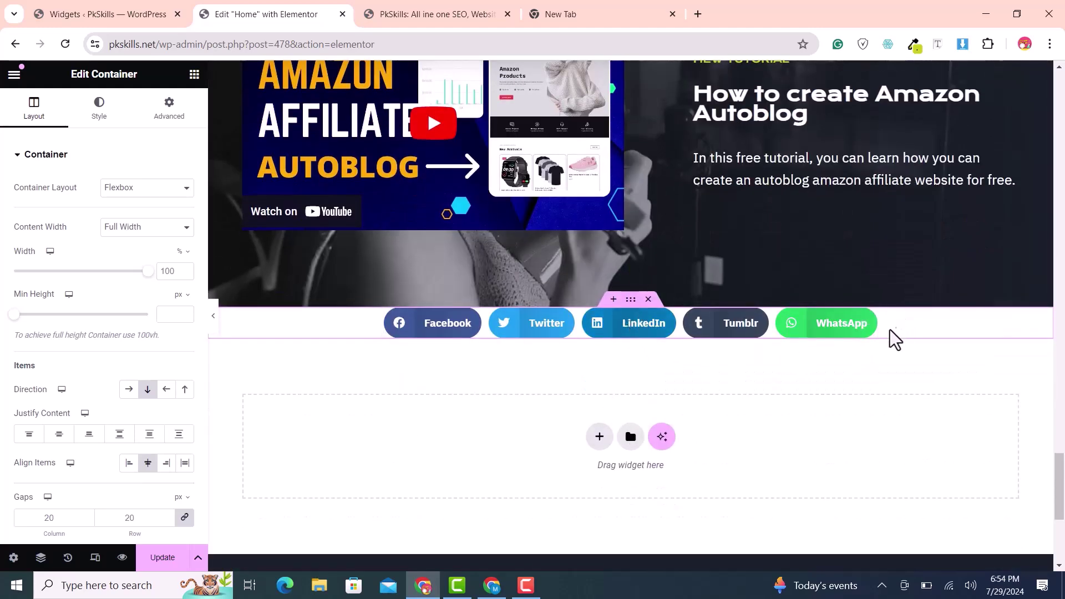
# - Give the Share Buttons widget a Classic black background under Advanced settings
pyautogui.click(731, 331)
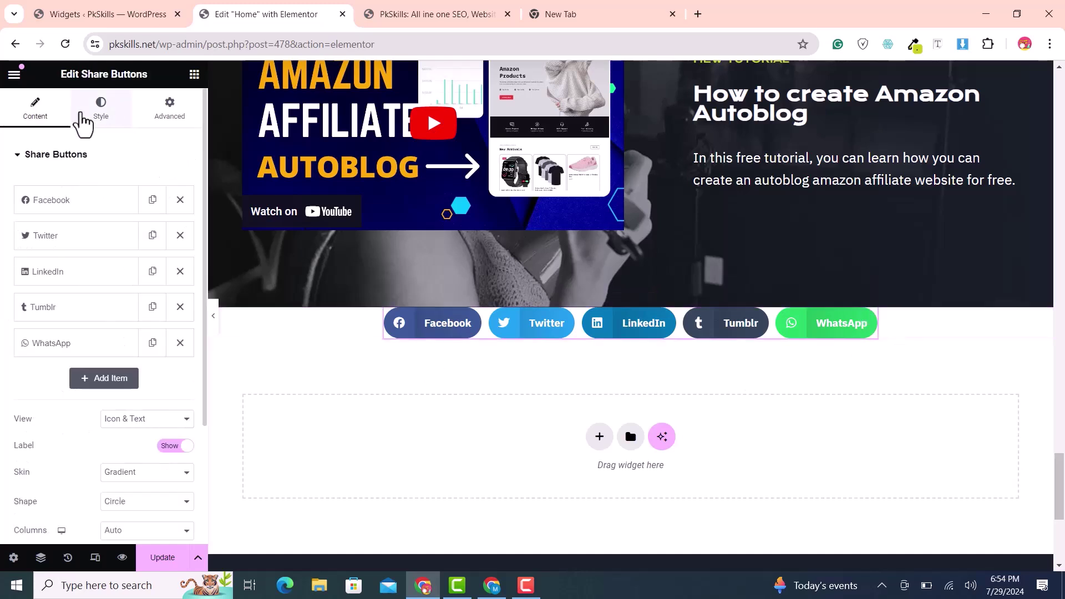
pyautogui.click(174, 119)
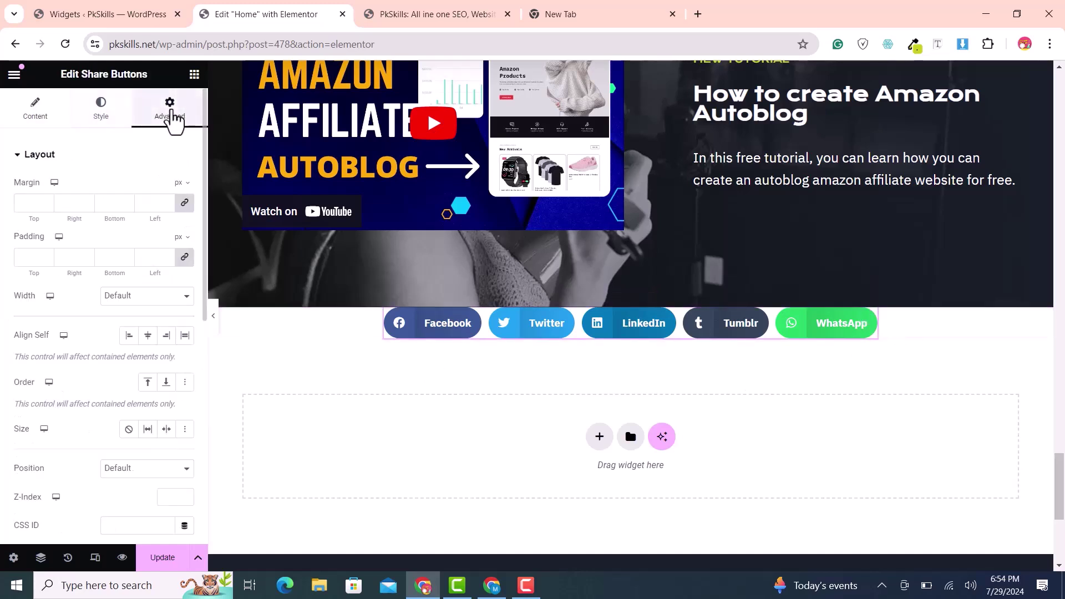
pyautogui.scroll(-3, 72, 387)
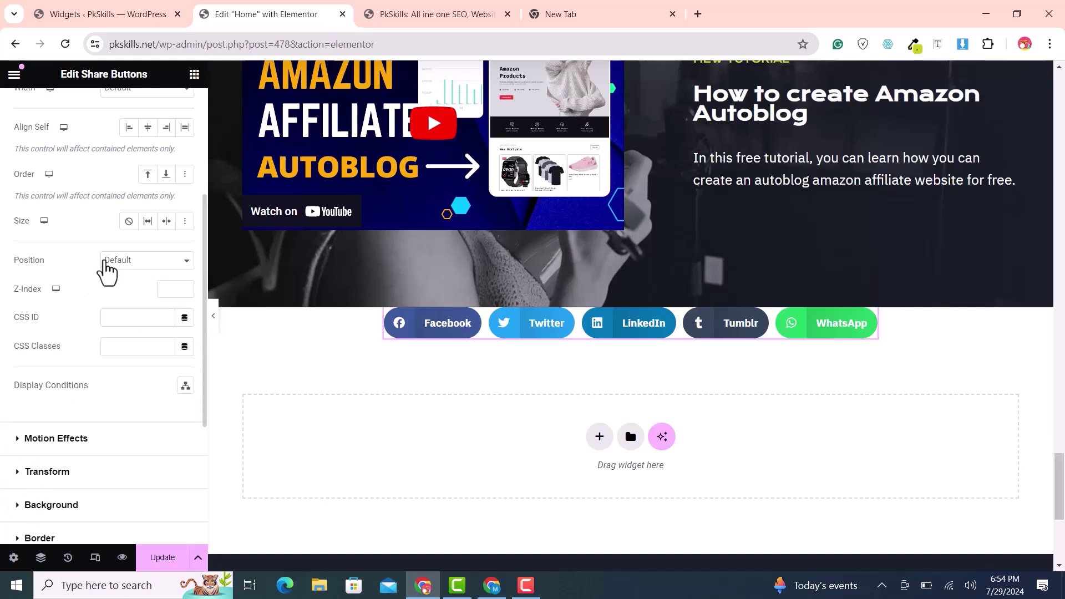
pyautogui.click(95, 505)
pyautogui.click(166, 316)
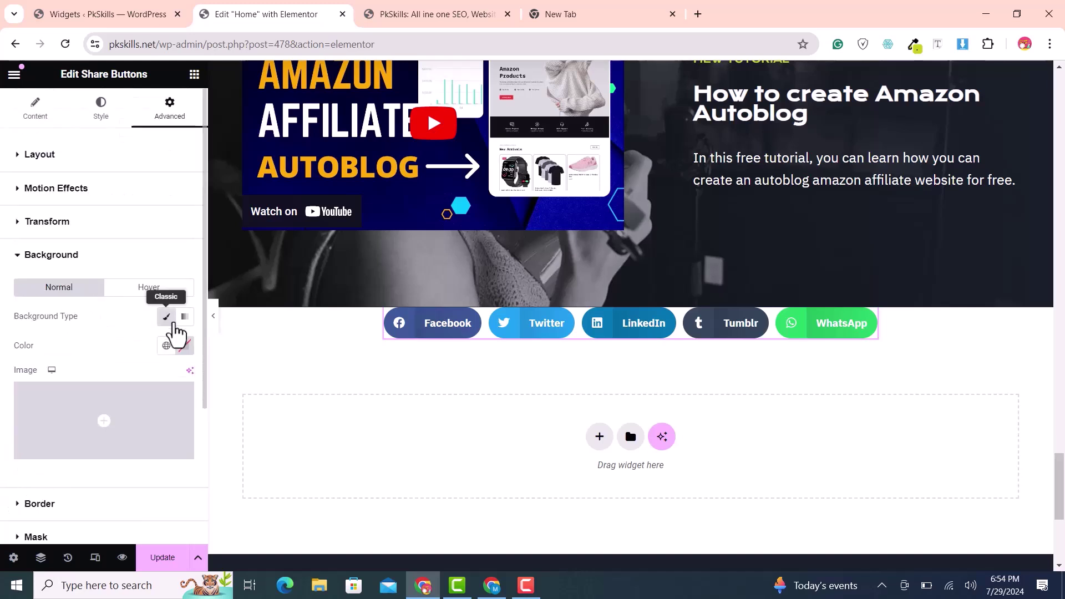
pyautogui.click(185, 346)
pyautogui.moveTo(157, 428); pyautogui.dragTo(106, 549)
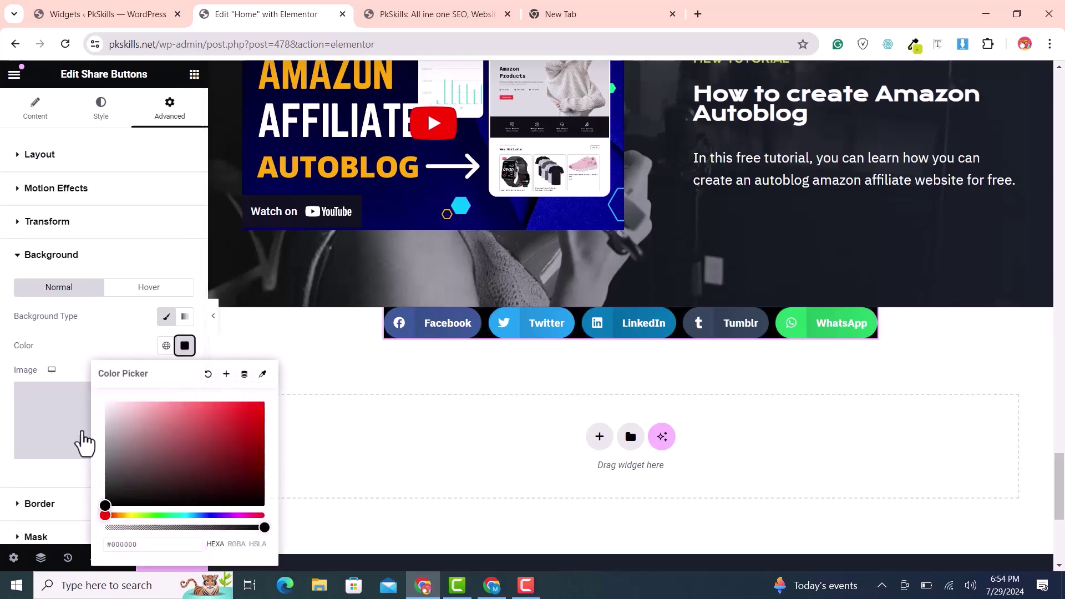
pyautogui.click(93, 335)
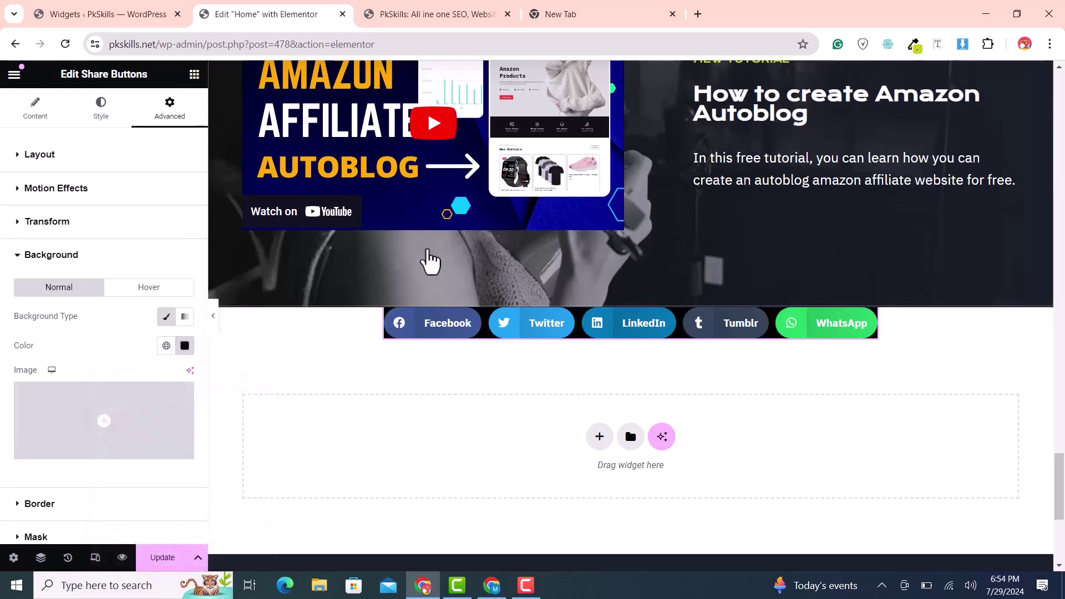
pyautogui.click(56, 164)
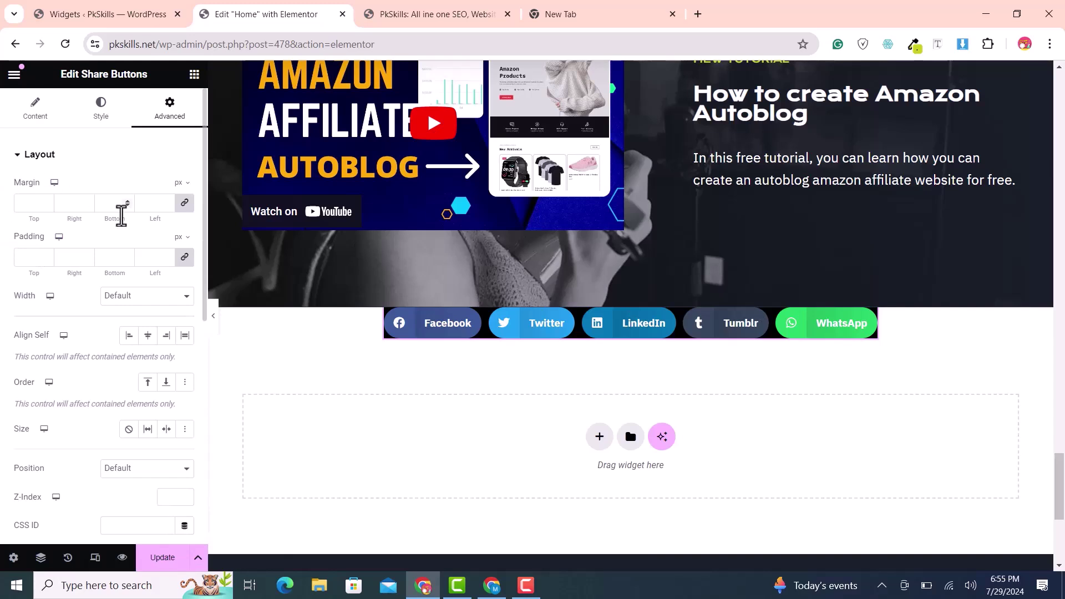
# - Unlink padding, set left and right to 20, and set border radius 20, 20, 0, 0
pyautogui.click(185, 257)
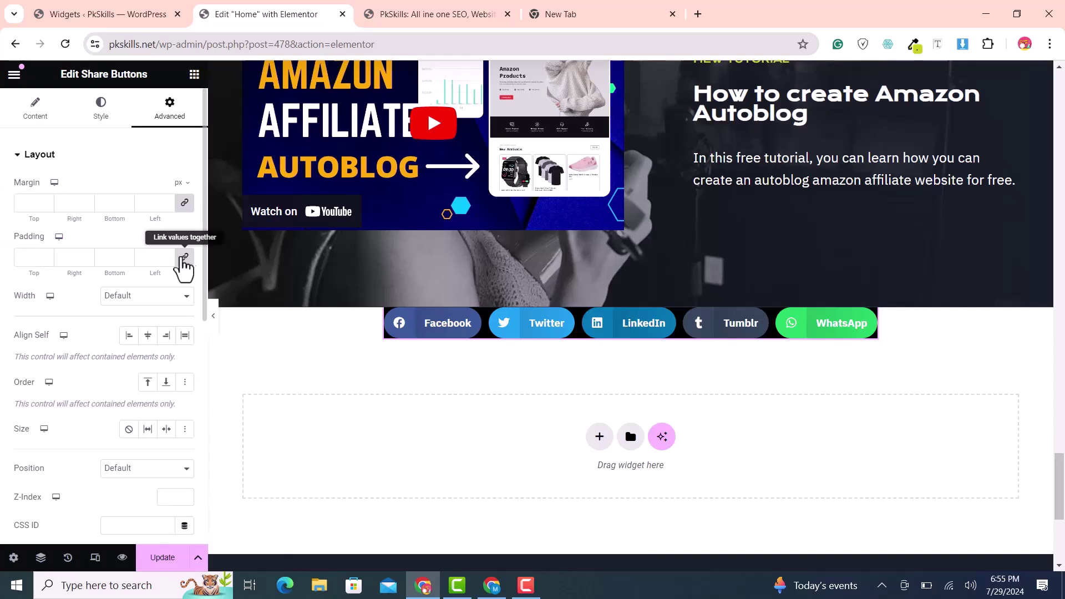
pyautogui.click(25, 258)
pyautogui.write('2')
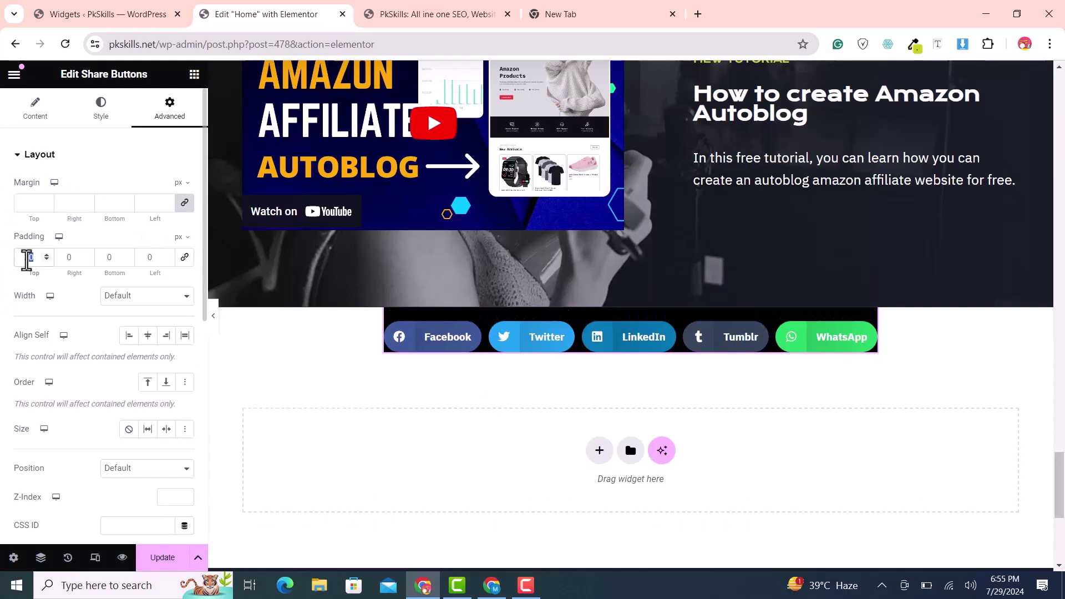
pyautogui.write('0')
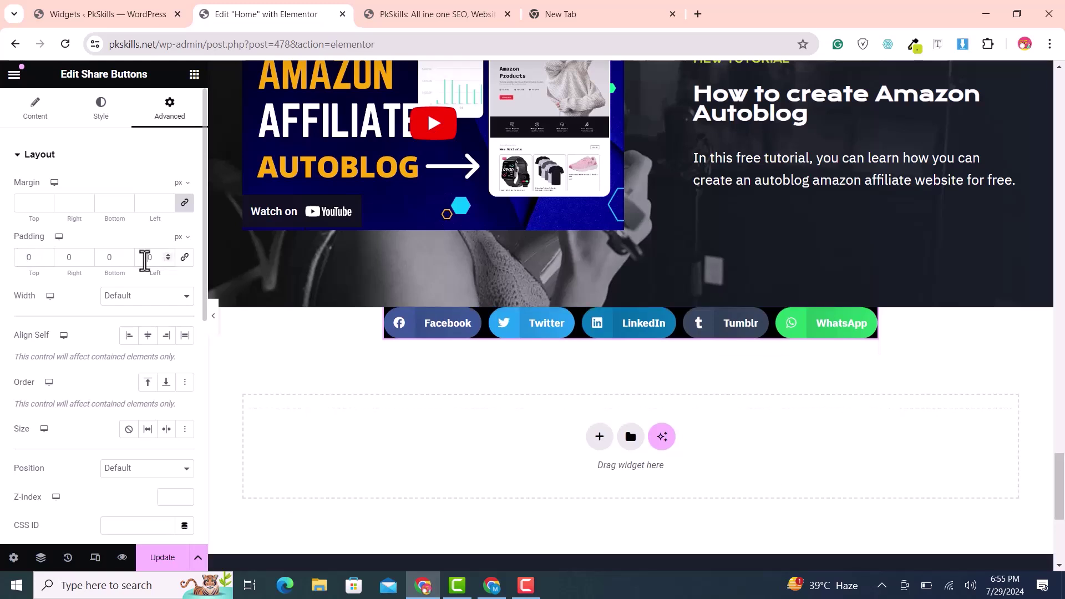
pyautogui.write('2')
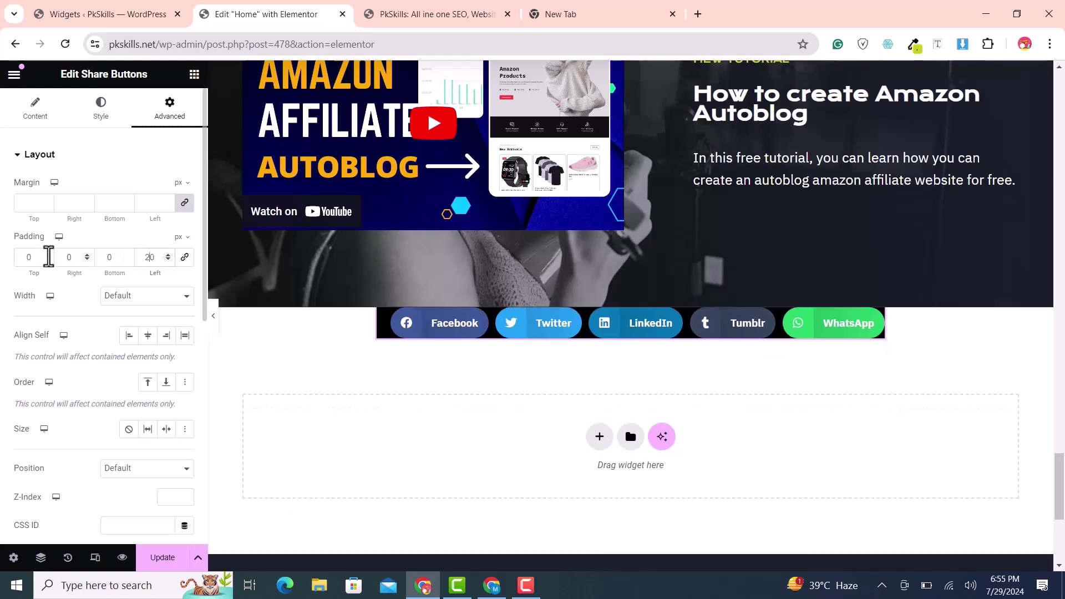
pyautogui.write('2')
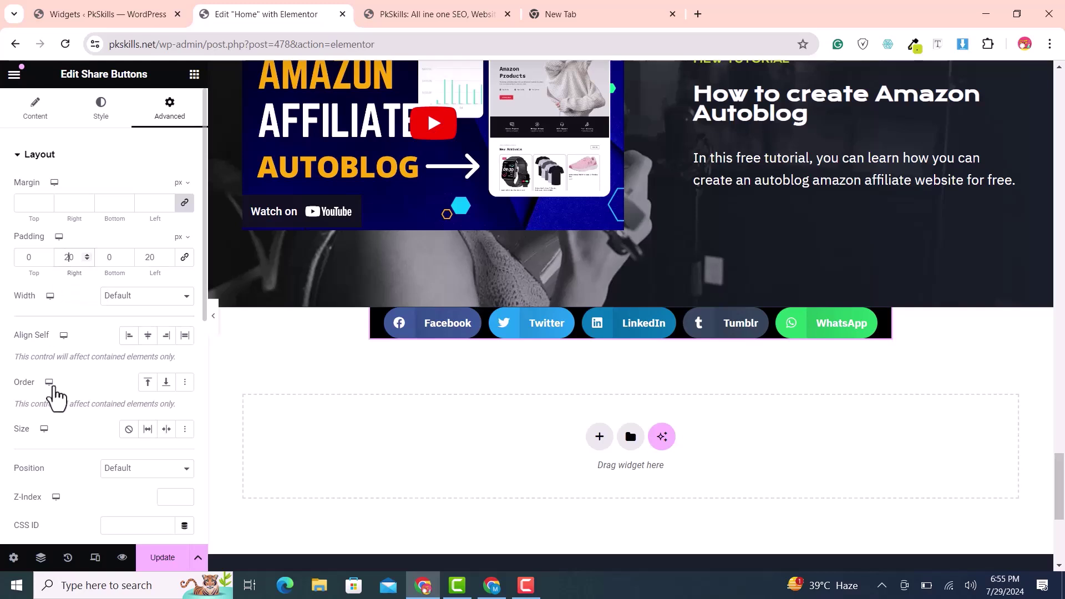
pyautogui.scroll(-5, 55, 393)
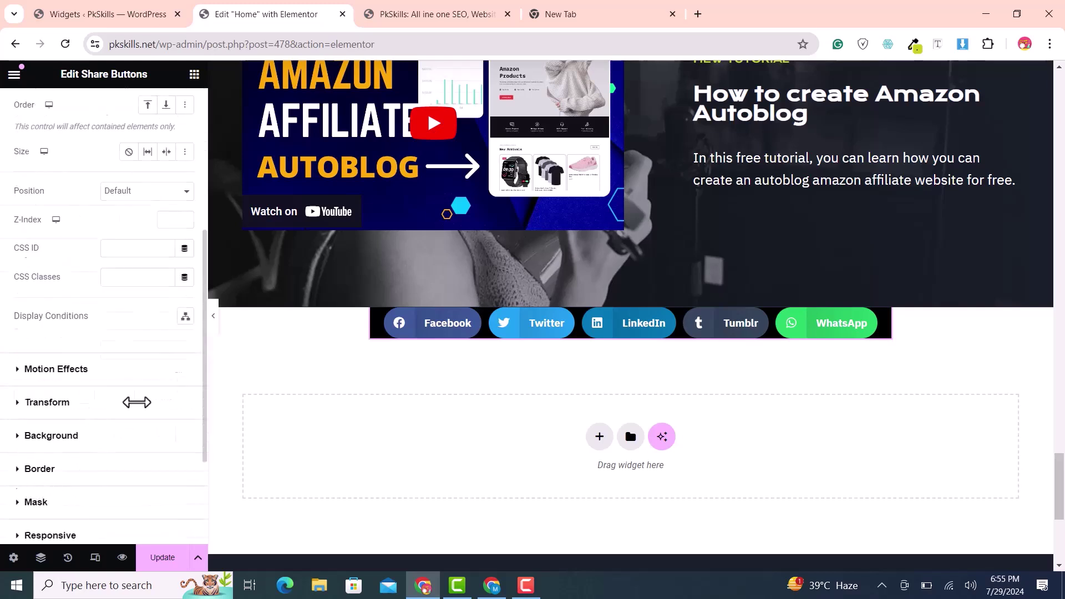
pyautogui.click(67, 468)
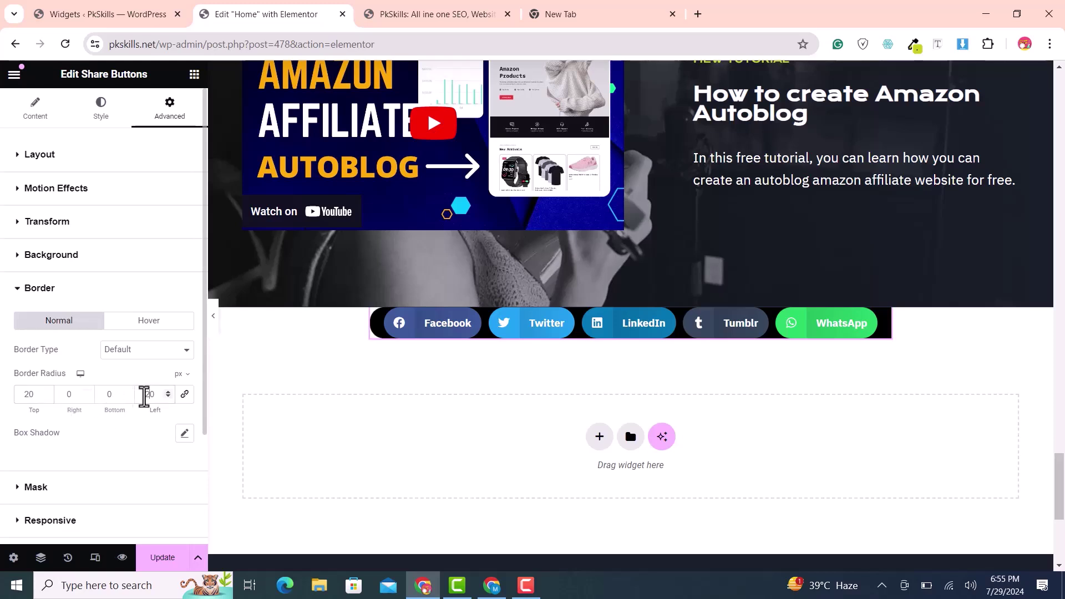
pyautogui.write('0')
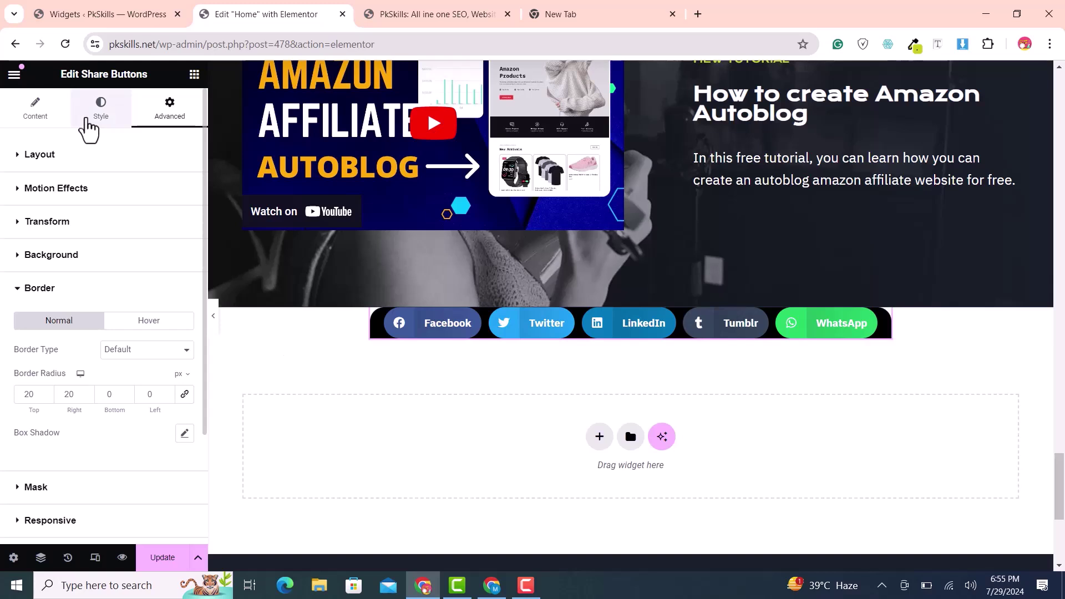
# - Switch the buttons to Custom colours with global Theme Accent as Primary Color
pyautogui.click(97, 117)
pyautogui.click(41, 118)
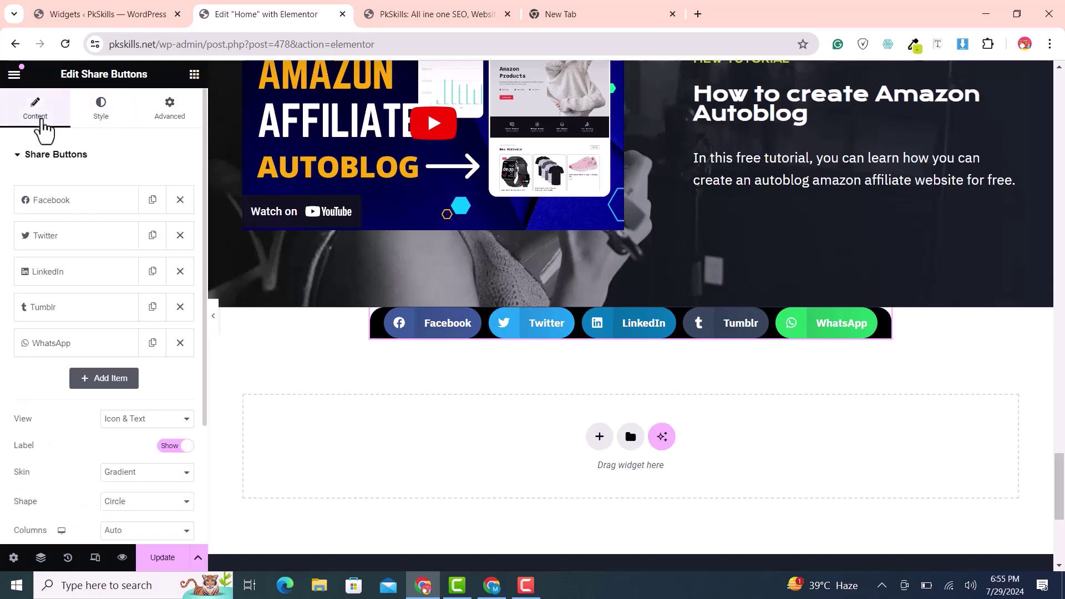
pyautogui.scroll(-2, 105, 463)
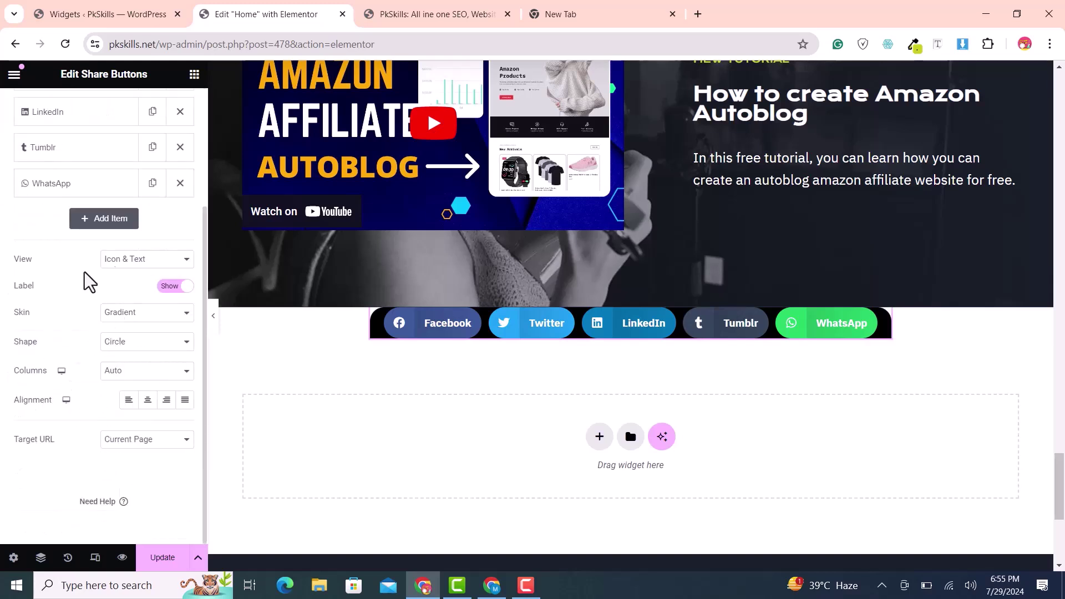
pyautogui.scroll(3, 107, 379)
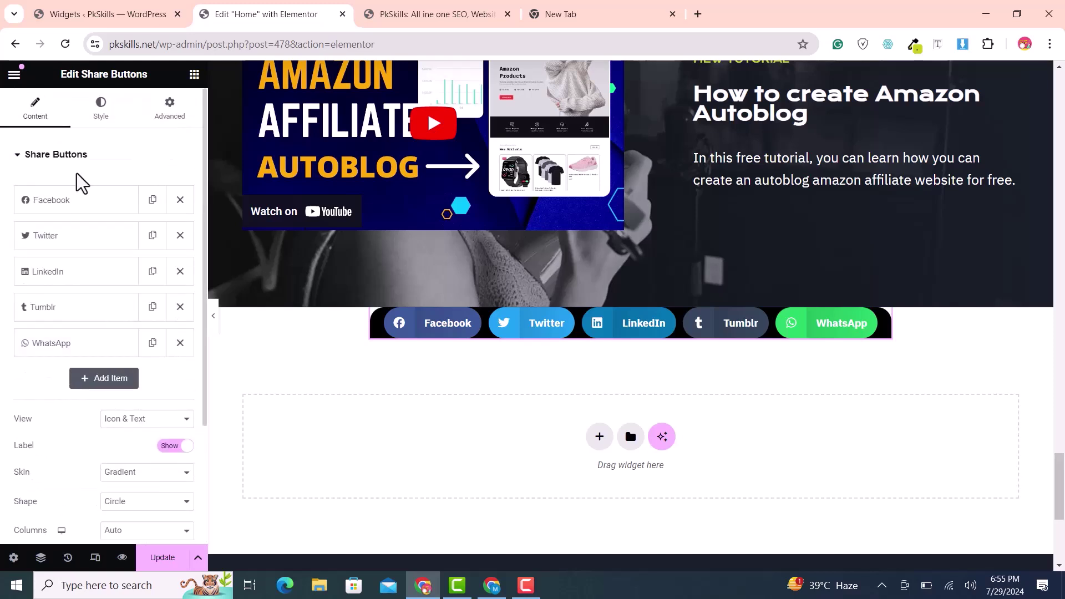
pyautogui.click(99, 116)
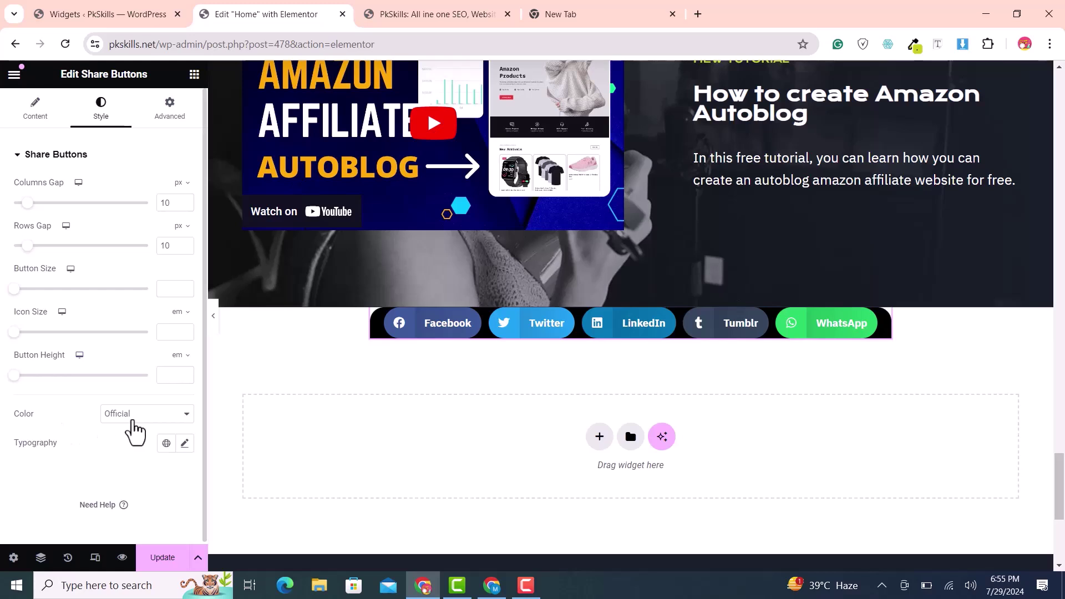
pyautogui.click(135, 430)
pyautogui.click(131, 439)
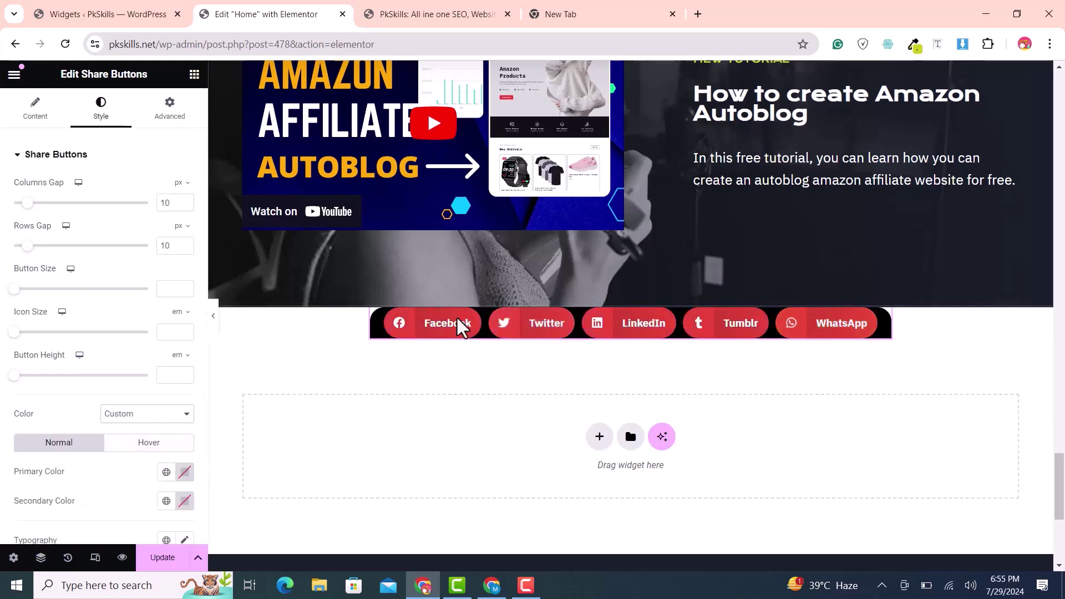
pyautogui.scroll(-2, 83, 411)
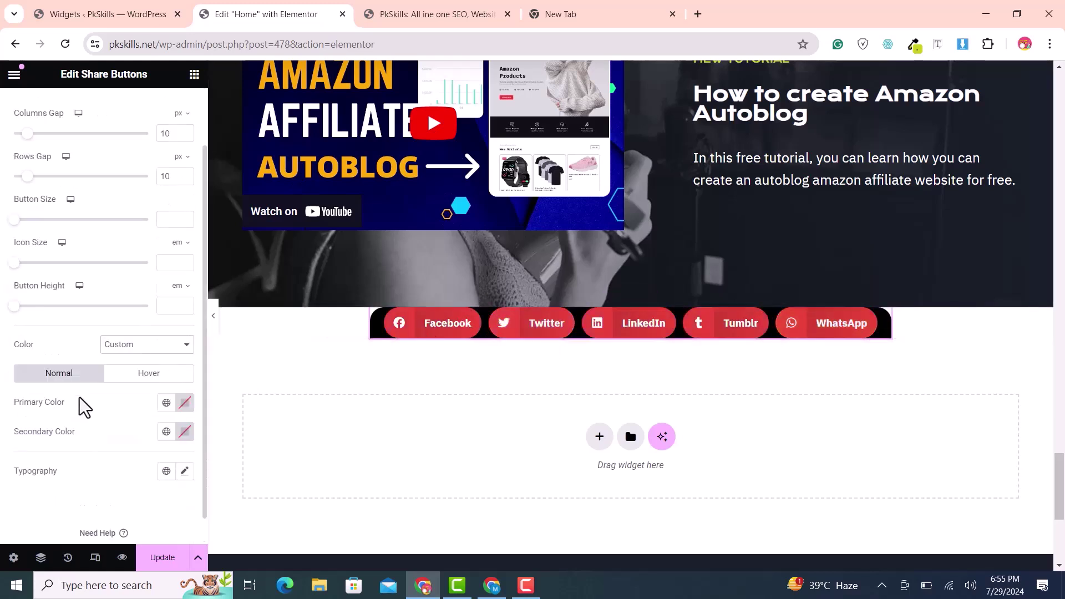
pyautogui.click(166, 402)
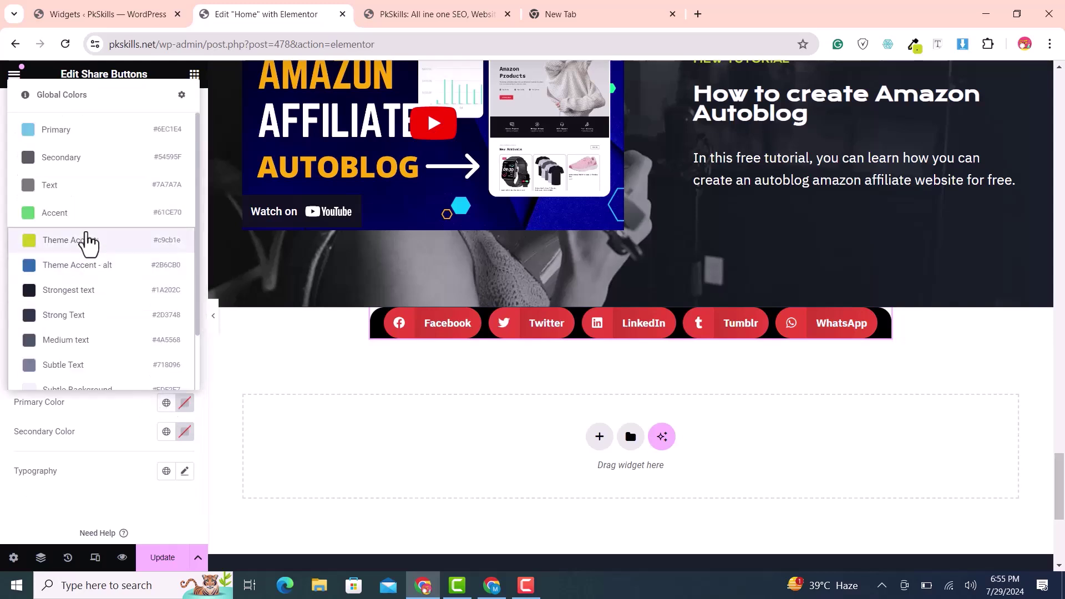
pyautogui.click(84, 243)
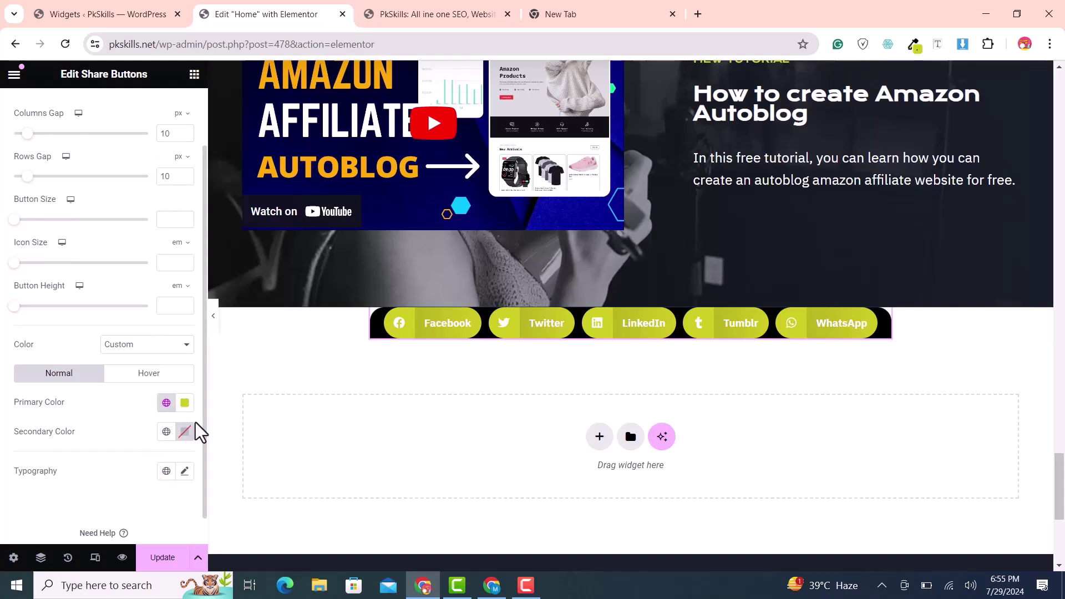
# - Set the buttons' Secondary Color to #000000 black
pyautogui.click(185, 432)
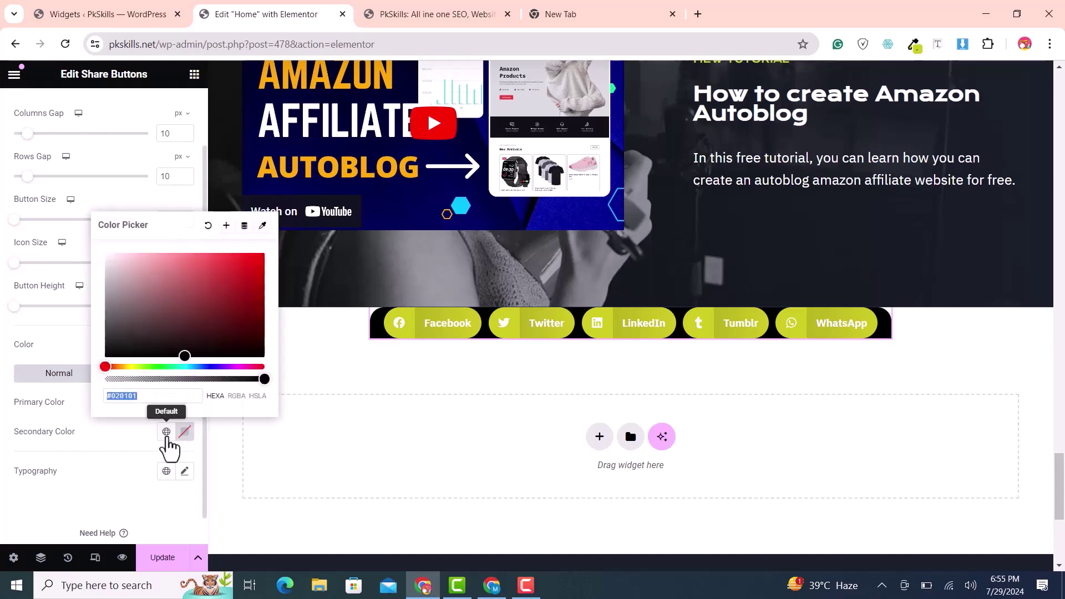
pyautogui.click(166, 431)
pyautogui.click(87, 312)
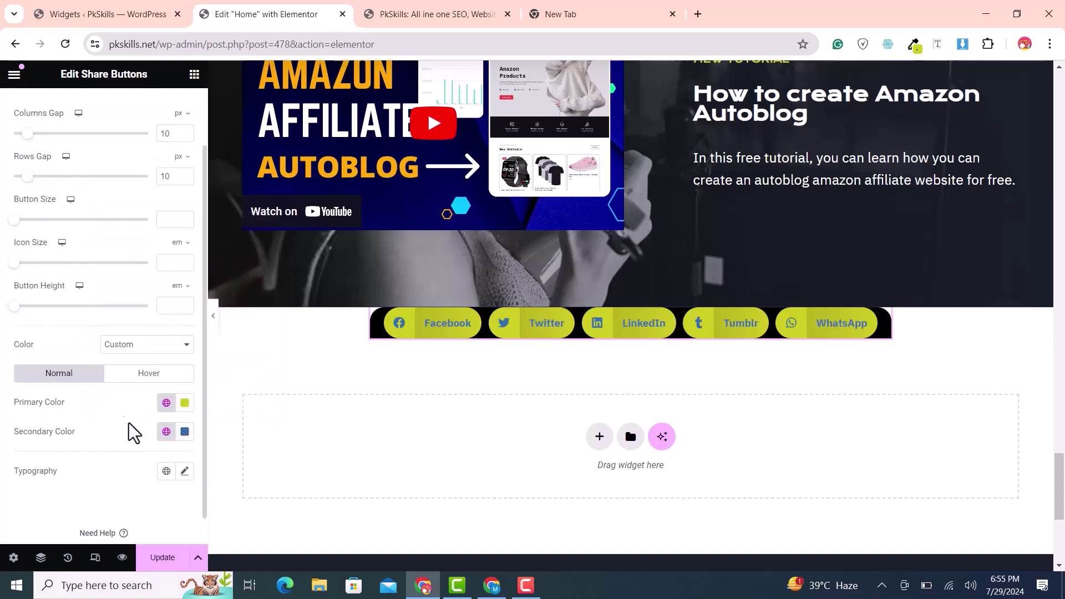
pyautogui.click(166, 431)
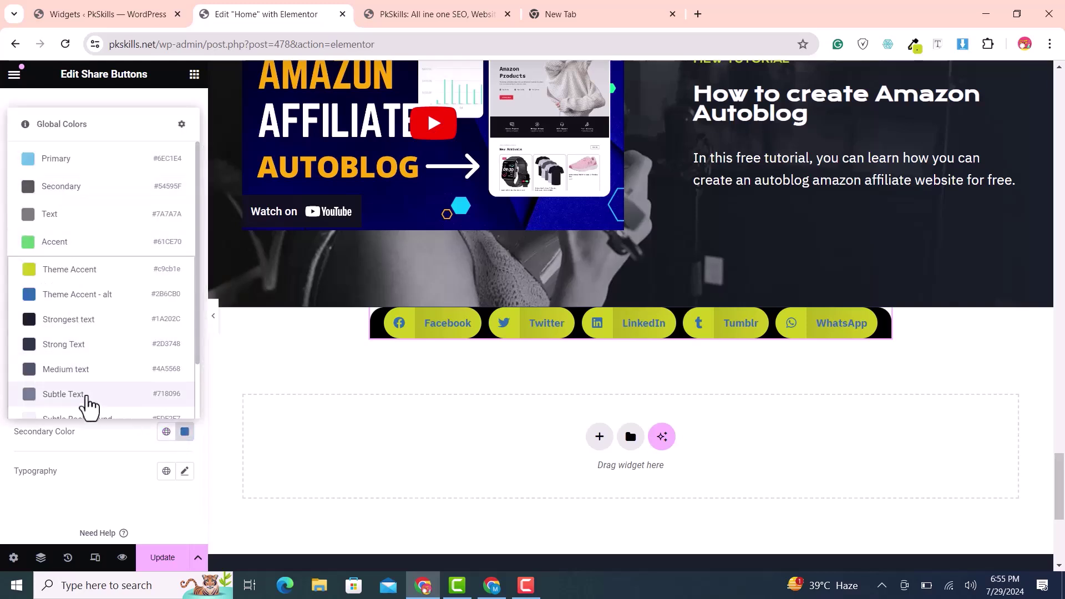
pyautogui.scroll(-2, 87, 399)
pyautogui.click(86, 376)
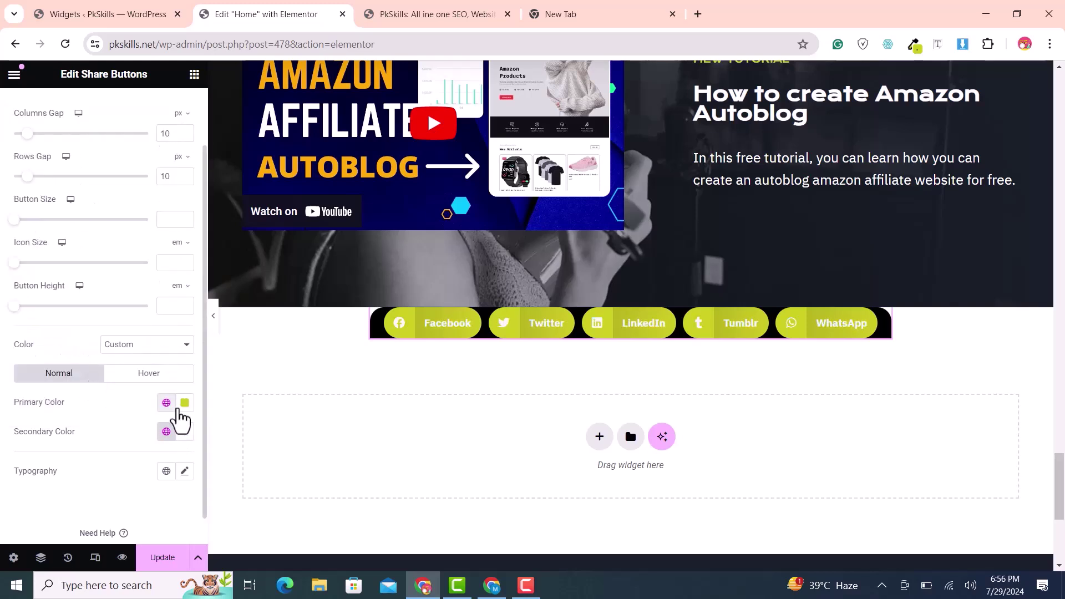
pyautogui.click(184, 404)
pyautogui.click(184, 433)
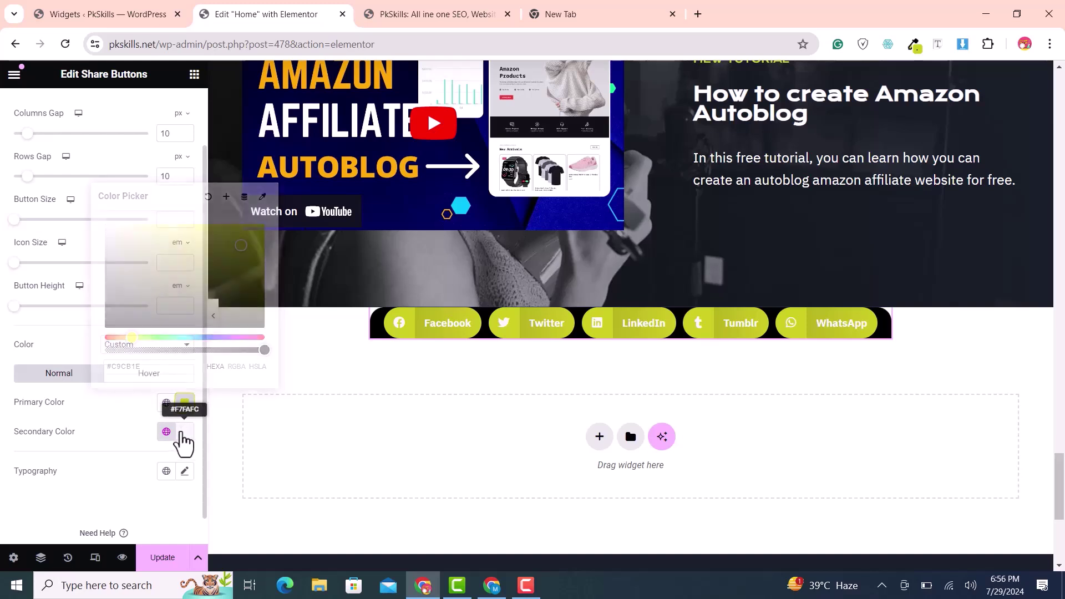
pyautogui.moveTo(132, 290); pyautogui.dragTo(72, 386)
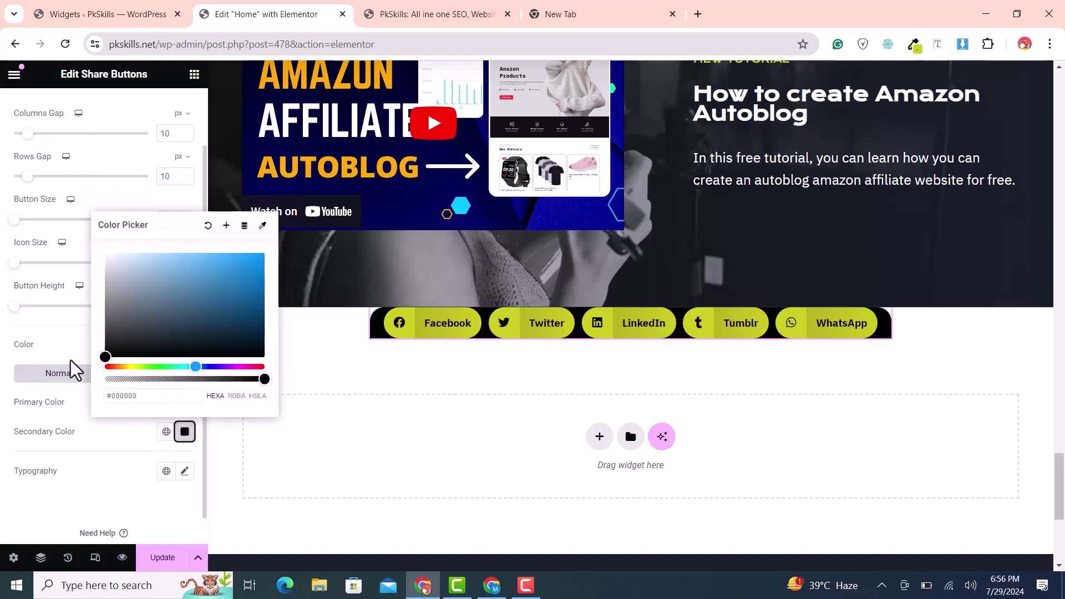
pyautogui.click(100, 431)
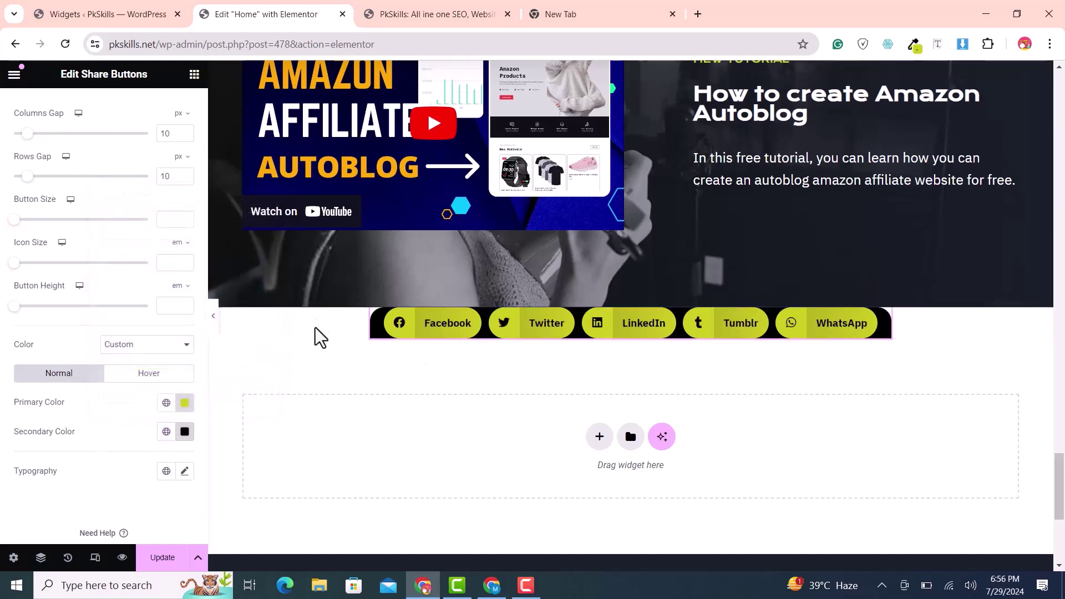
# - Set the Hover Primary Color to a light global colour
pyautogui.click(158, 379)
pyautogui.click(168, 419)
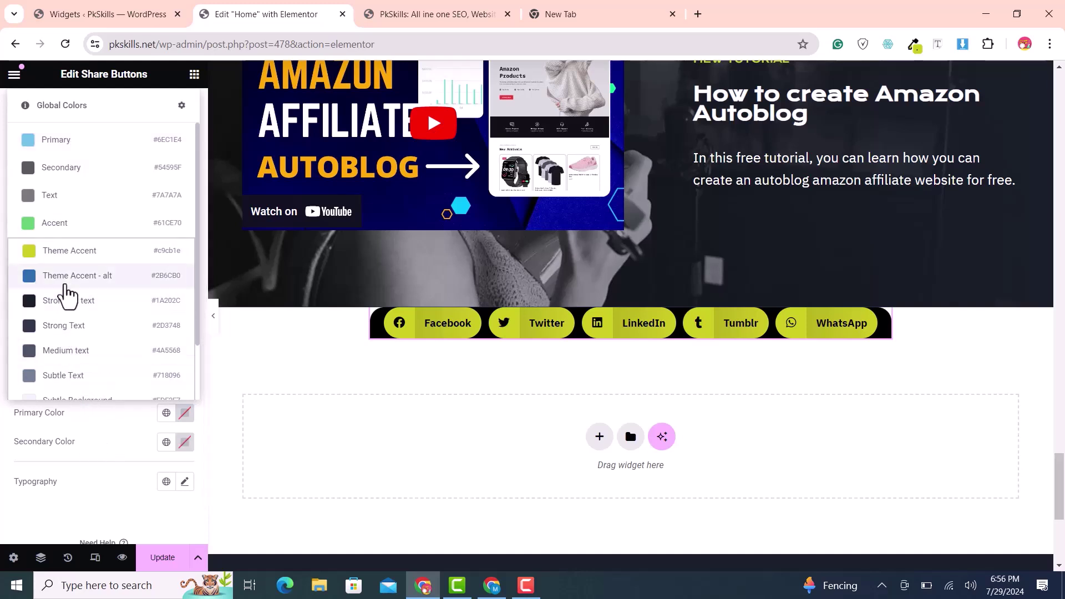
pyautogui.scroll(-2, 56, 355)
pyautogui.click(65, 388)
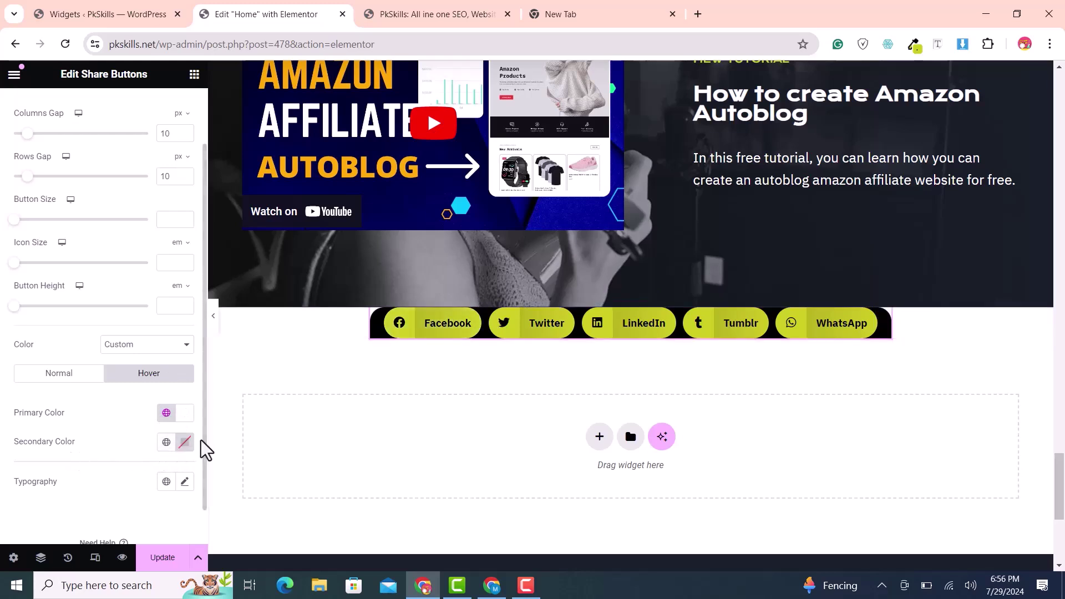
# - Set the Hover Secondary Color to near black
pyautogui.click(185, 443)
pyautogui.click(166, 443)
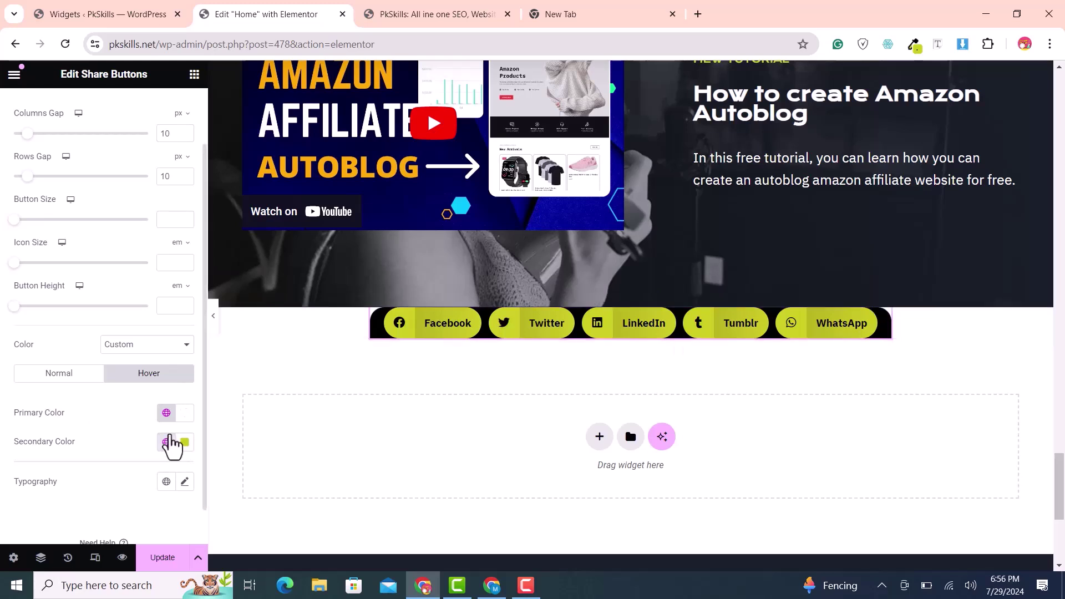
pyautogui.click(185, 442)
pyautogui.moveTo(126, 328); pyautogui.dragTo(130, 455)
pyautogui.click(130, 455)
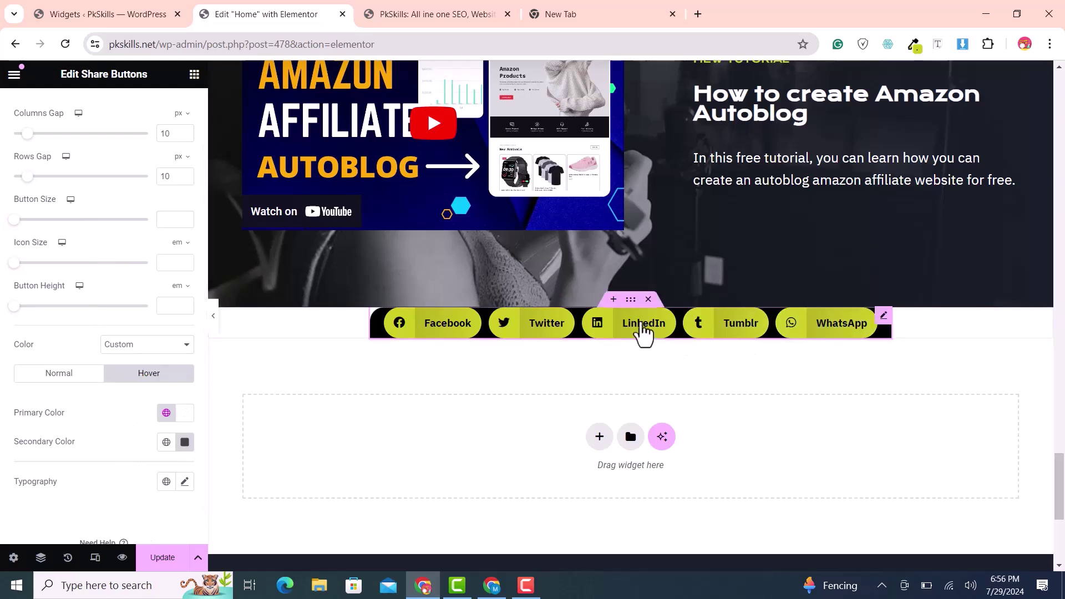
# - Set the share bar container's Position to Fixed, keeping bottom orientation
pyautogui.click(628, 300)
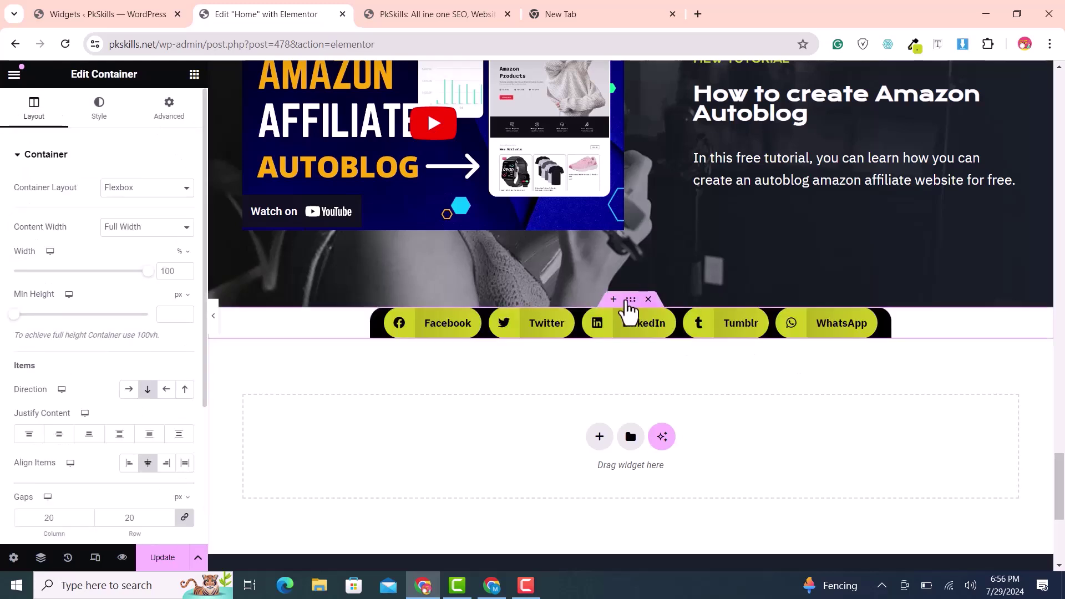
pyautogui.scroll(-4, 138, 377)
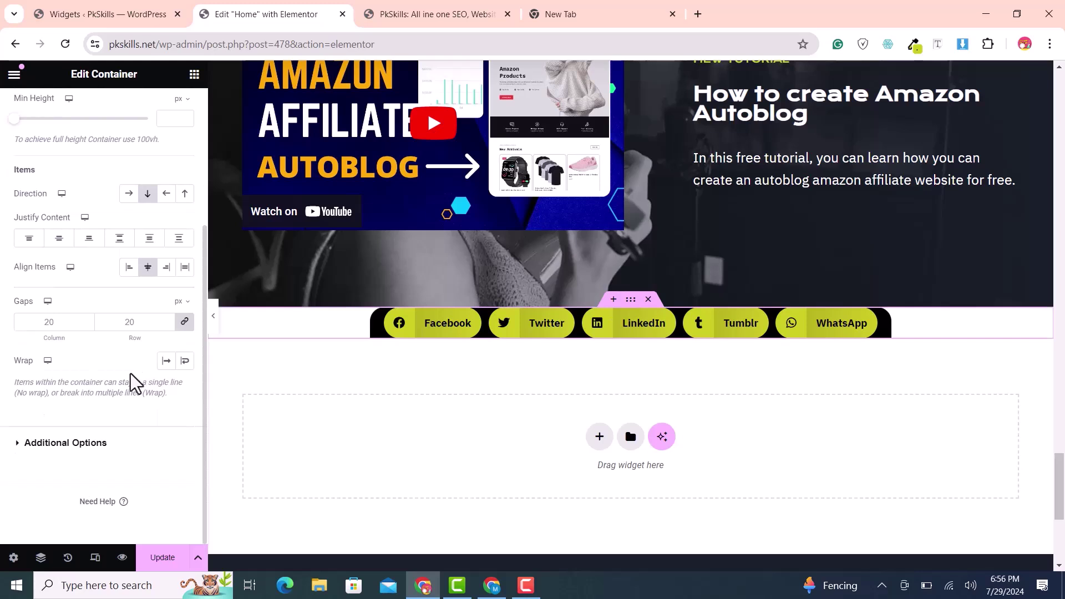
pyautogui.scroll(3, 125, 384)
pyautogui.scroll(1, 123, 386)
pyautogui.click(169, 108)
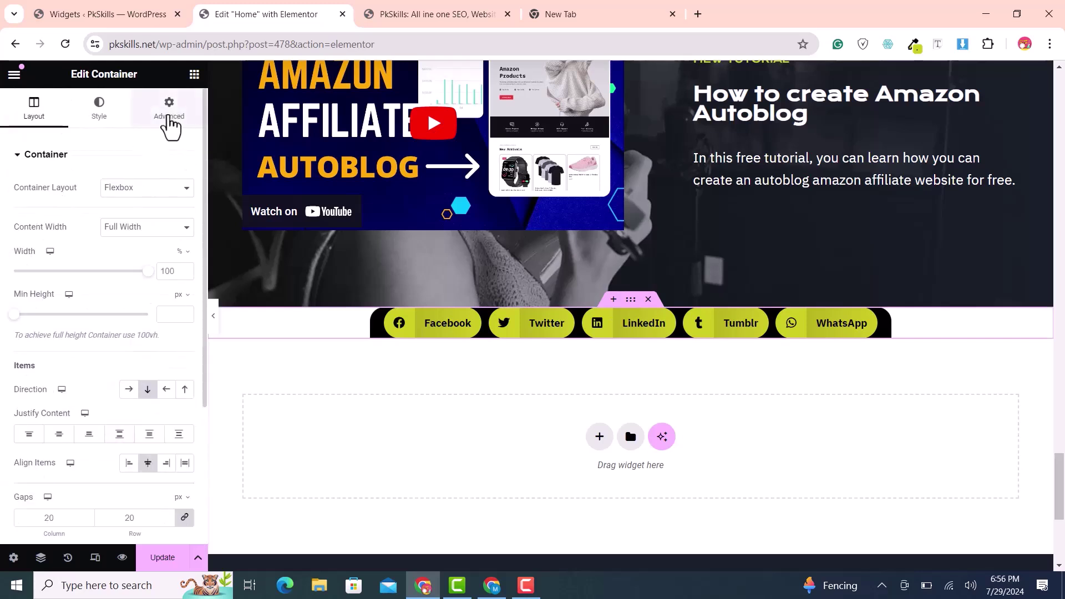
pyautogui.scroll(-2, 137, 371)
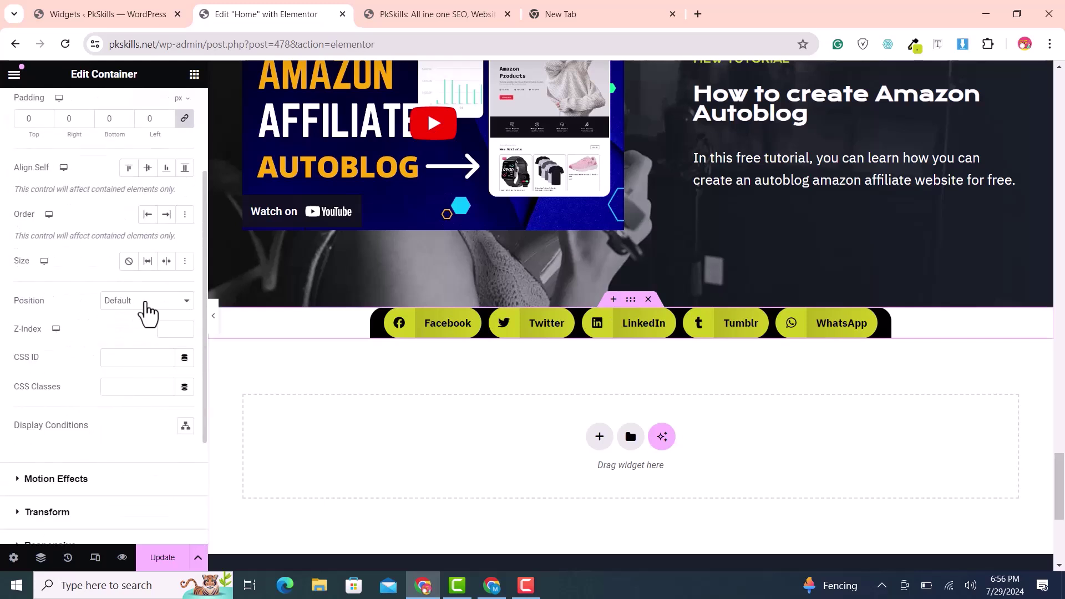
pyautogui.click(146, 304)
pyautogui.click(139, 337)
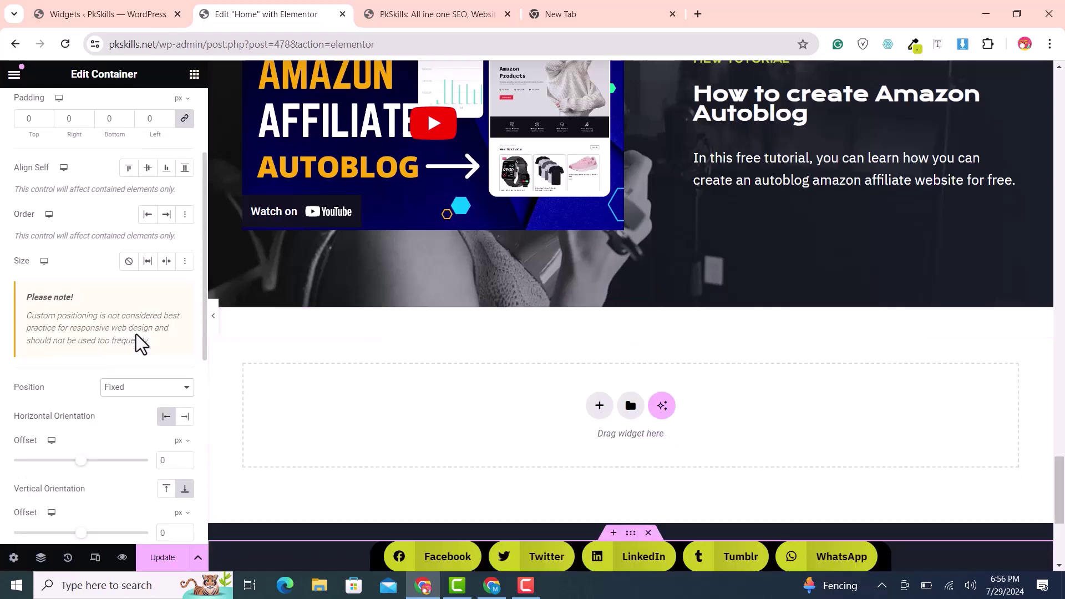
# - Give the fixed container a Z-Index of 10
pyautogui.scroll(-5, 574, 446)
pyautogui.scroll(5, 587, 499)
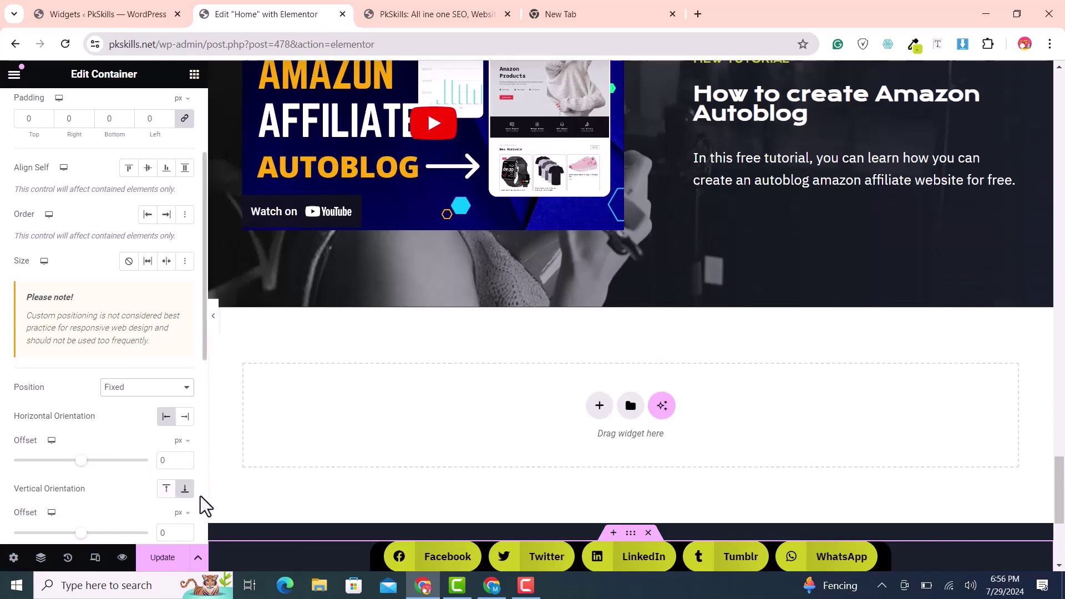
pyautogui.scroll(1, 178, 495)
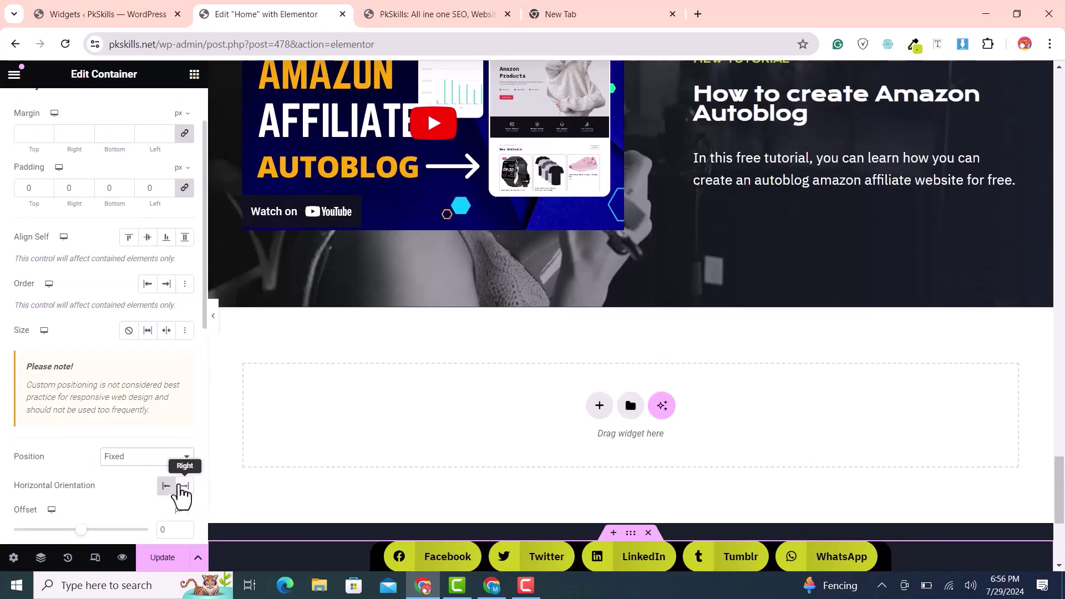
pyautogui.scroll(-1, 178, 494)
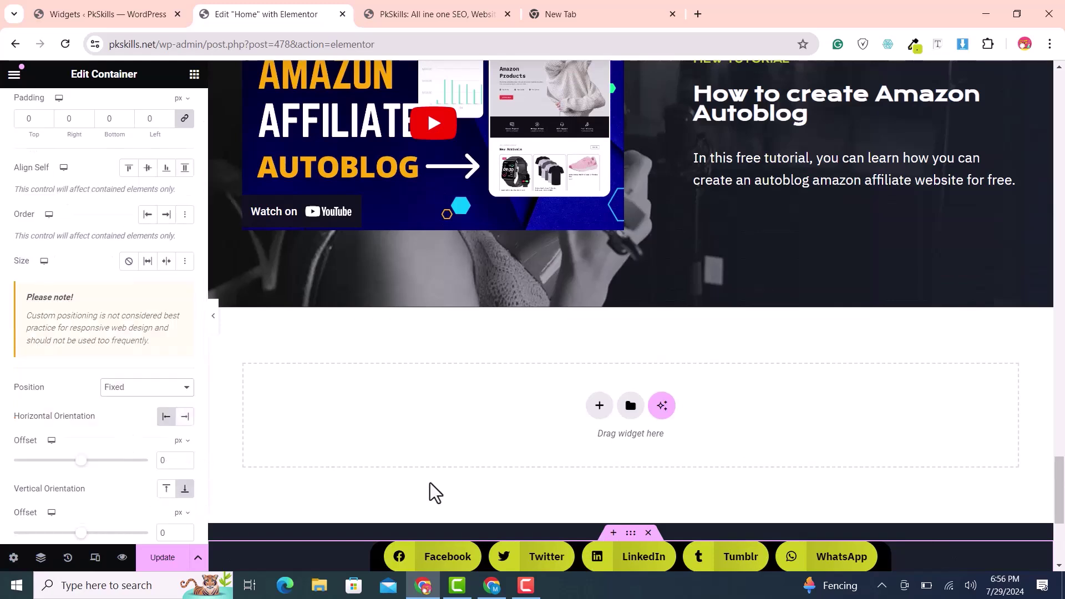
pyautogui.scroll(-5, 601, 432)
pyautogui.scroll(10, 599, 429)
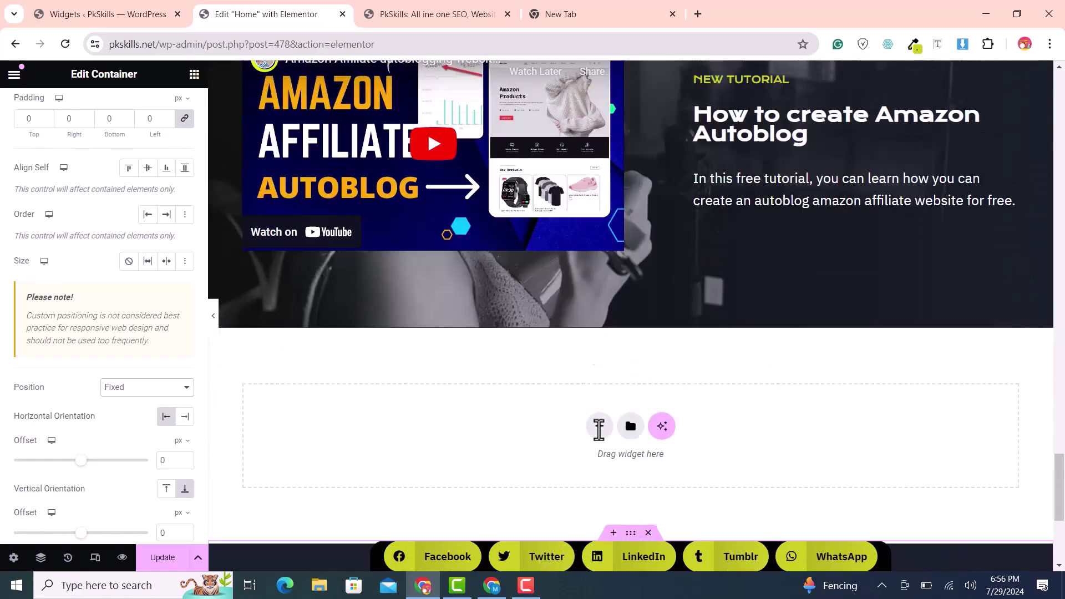
pyautogui.scroll(4, 599, 430)
pyautogui.scroll(-8, 599, 430)
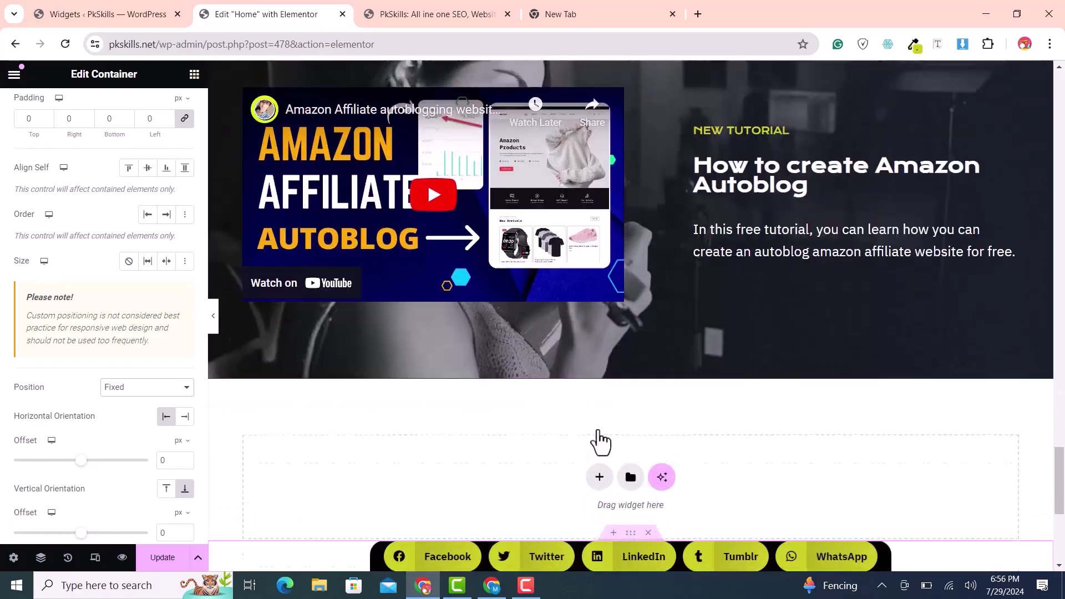
pyautogui.scroll(1, 599, 432)
pyautogui.scroll(10, 599, 431)
pyautogui.scroll(-9, 597, 429)
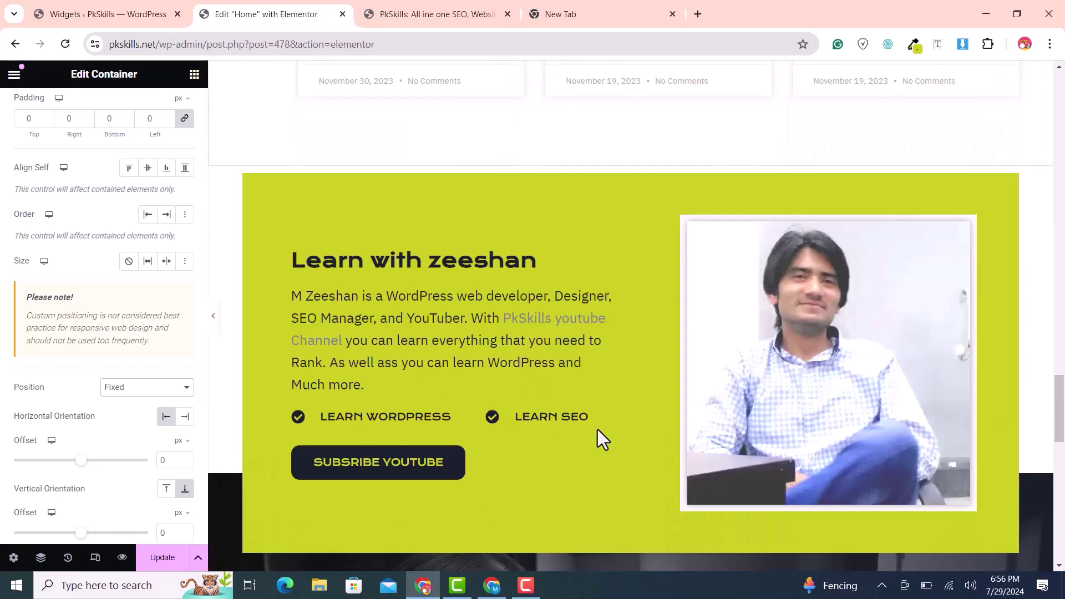
pyautogui.scroll(-2, 597, 427)
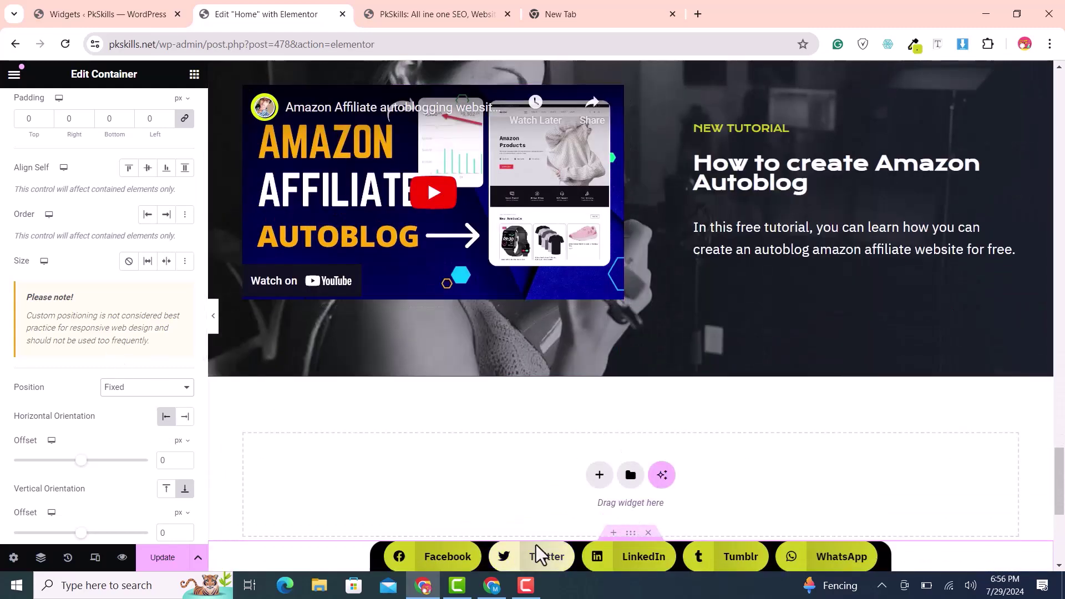
pyautogui.scroll(-4, 95, 460)
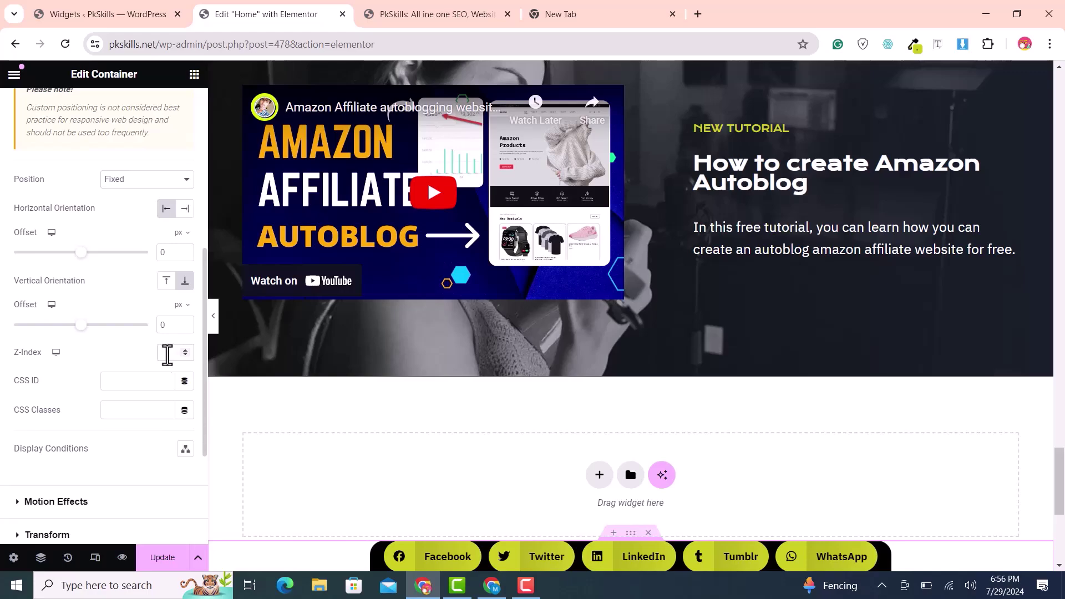
pyautogui.click(166, 352)
pyautogui.write('10')
pyautogui.scroll(-2, 619, 487)
pyautogui.scroll(7, 624, 487)
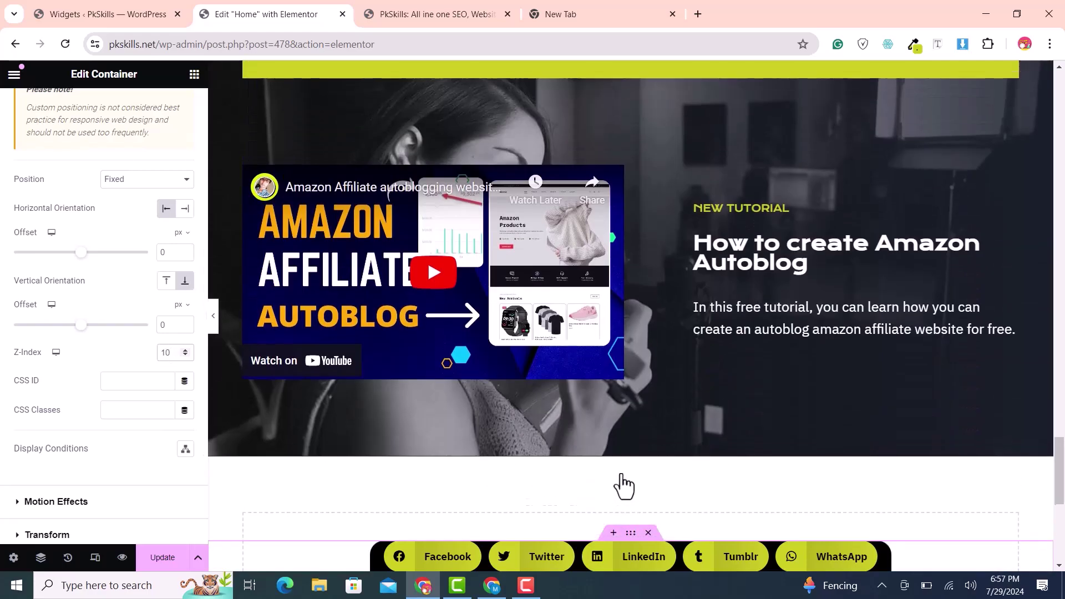
pyautogui.scroll(20, 621, 476)
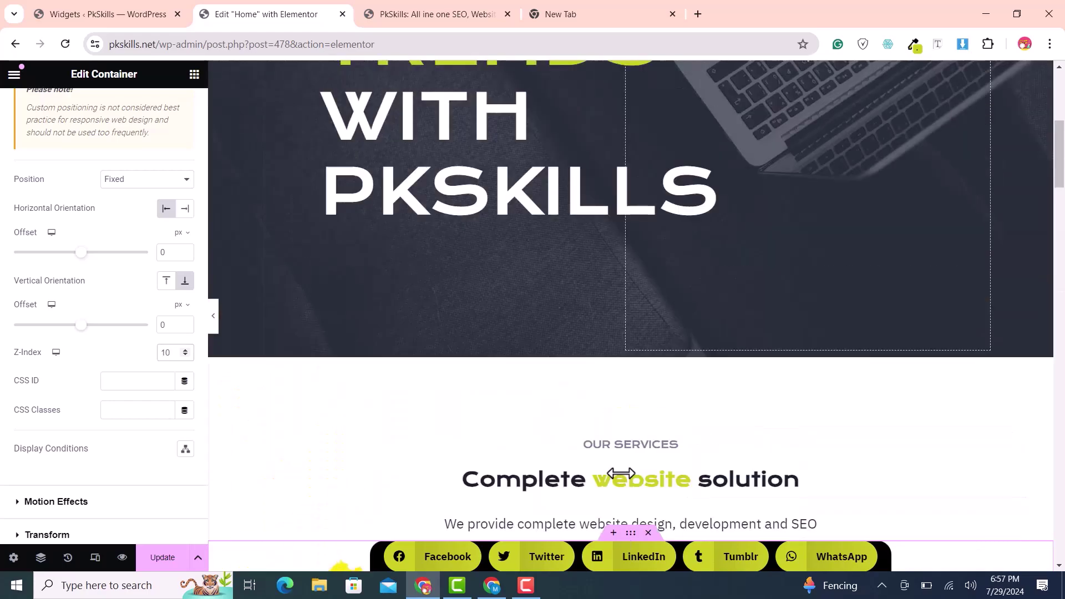
pyautogui.scroll(-8, 621, 474)
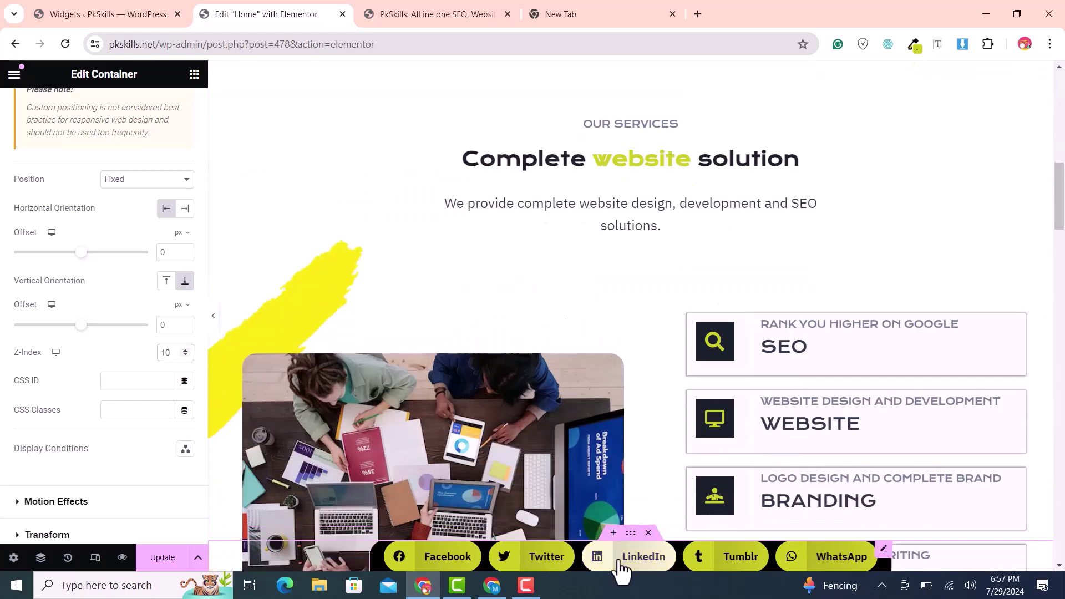
# - Reselect the share buttons widget's Advanced settings and save the page with Update
pyautogui.click(884, 551)
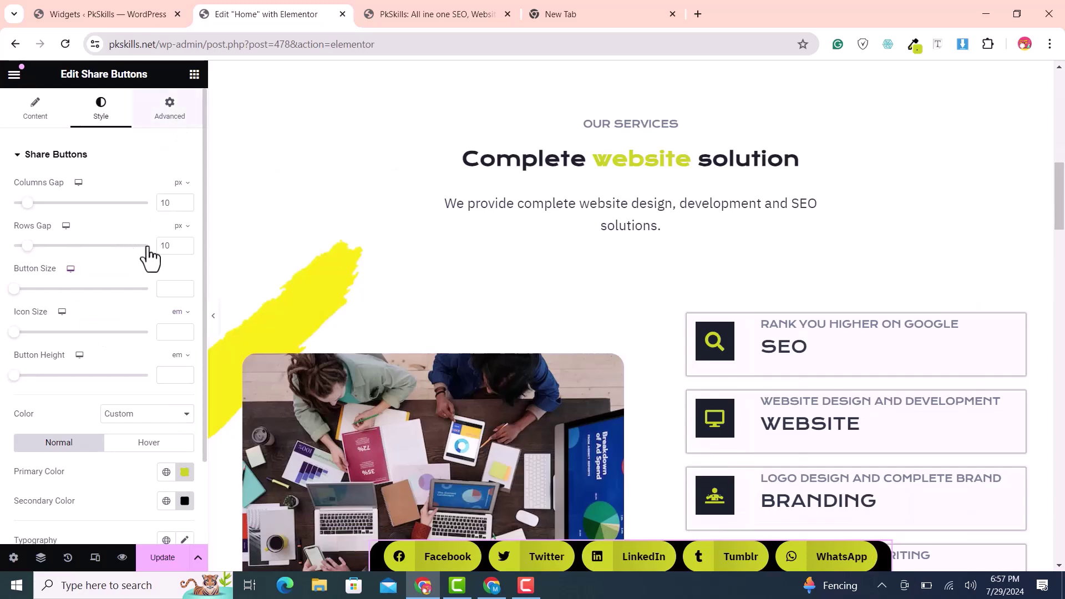
pyautogui.click(169, 106)
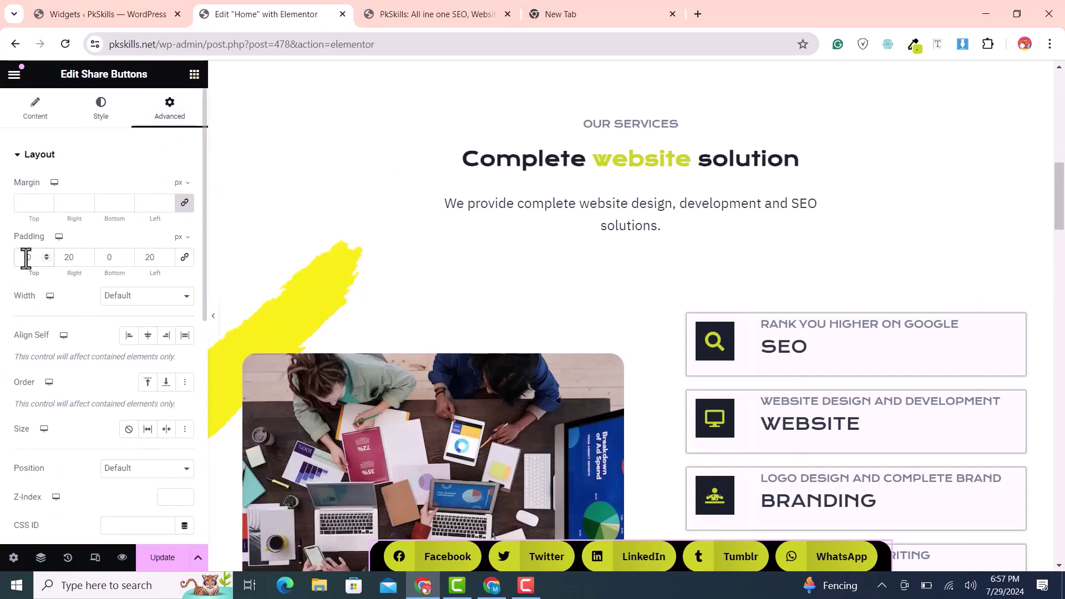
pyautogui.scroll(-7, 887, 378)
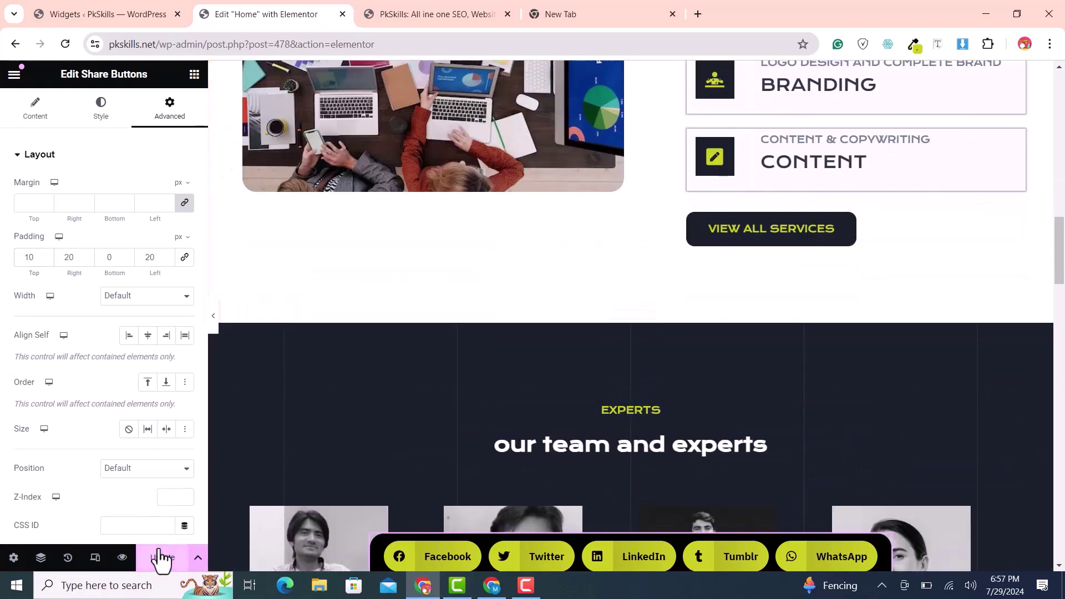
pyautogui.click(161, 559)
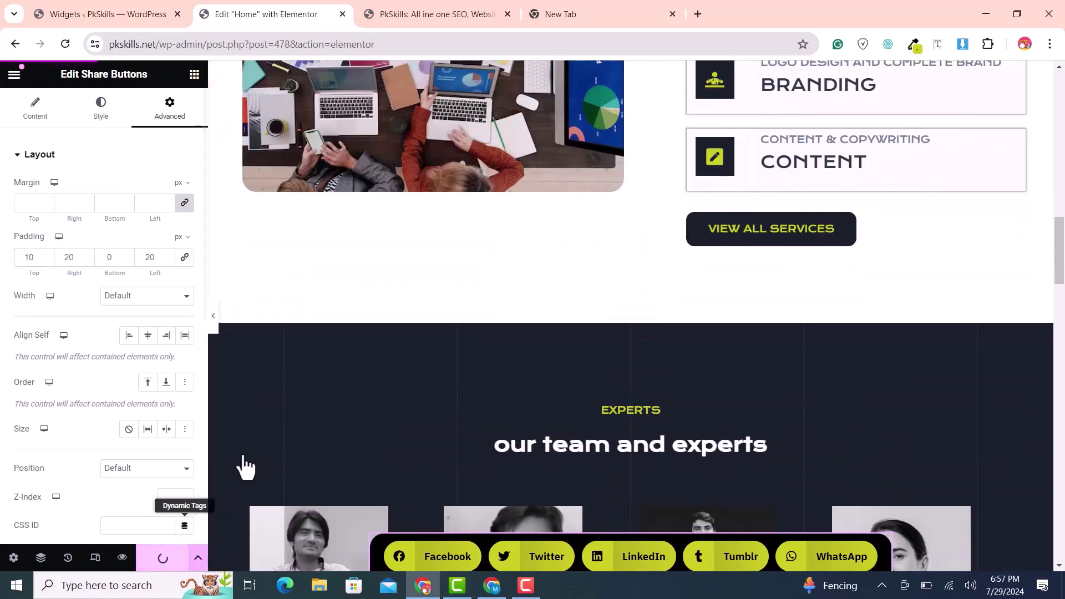
# - Switch to the PkSkills tab showing the homepage preview
pyautogui.click(377, 8)
pyautogui.click(267, 2)
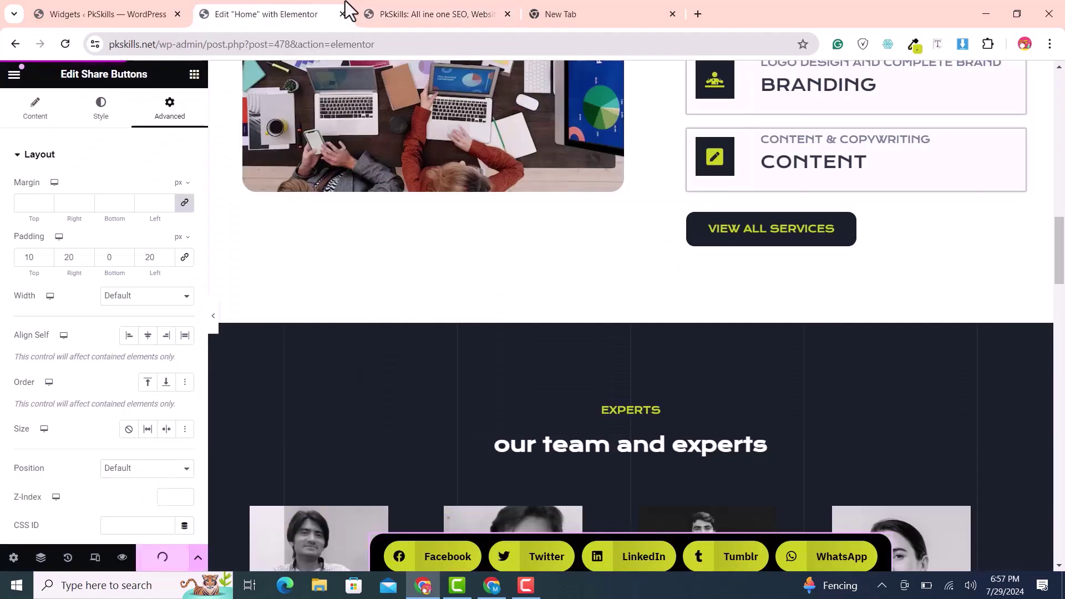
pyautogui.click(412, 2)
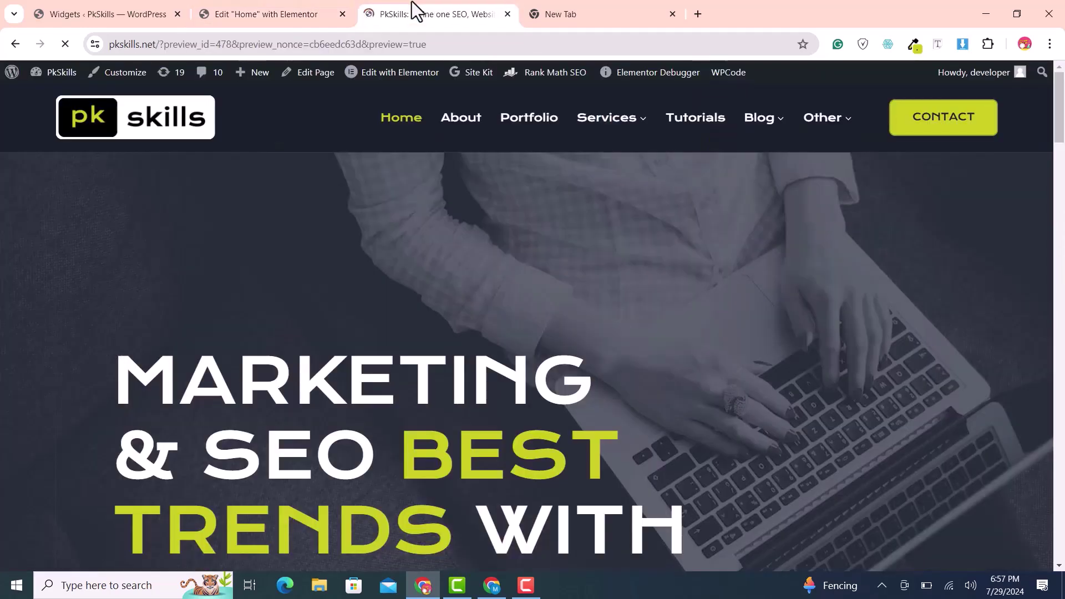
pyautogui.scroll(-10, 794, 427)
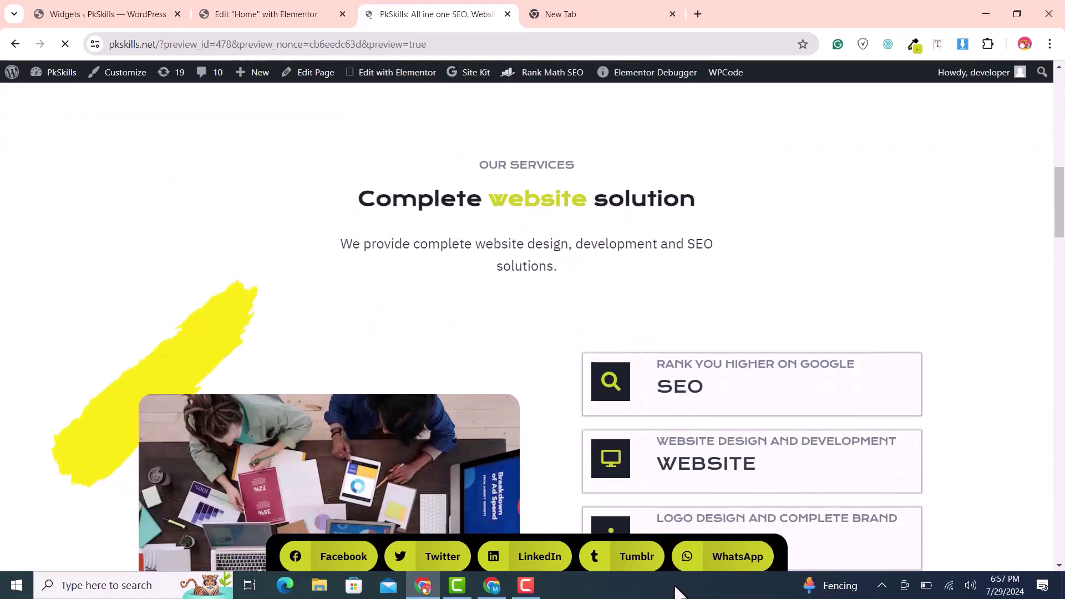
pyautogui.scroll(10, 378, 445)
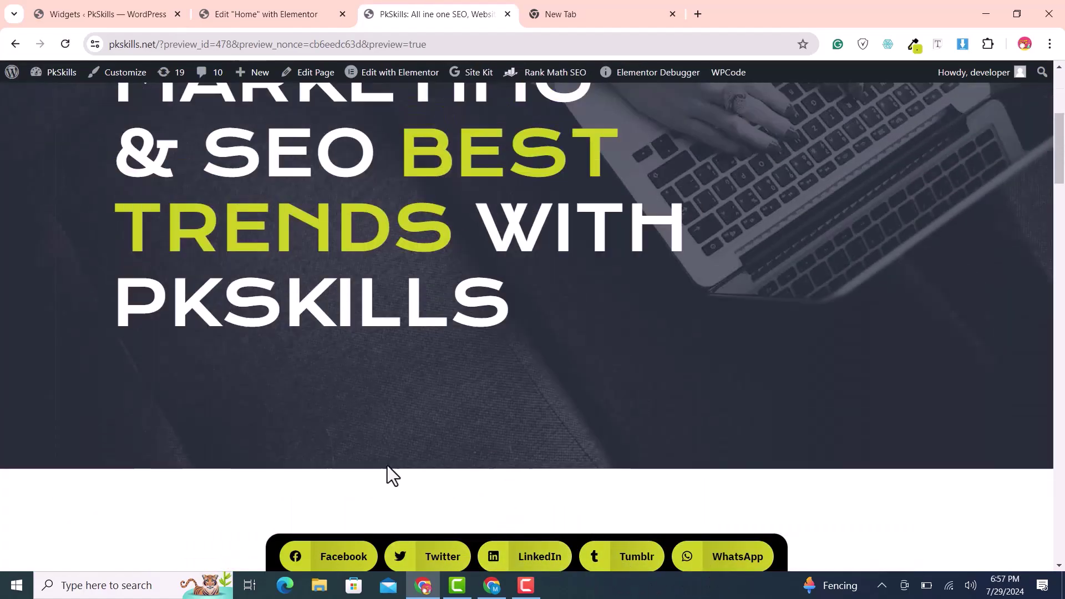
pyautogui.scroll(-4, 402, 472)
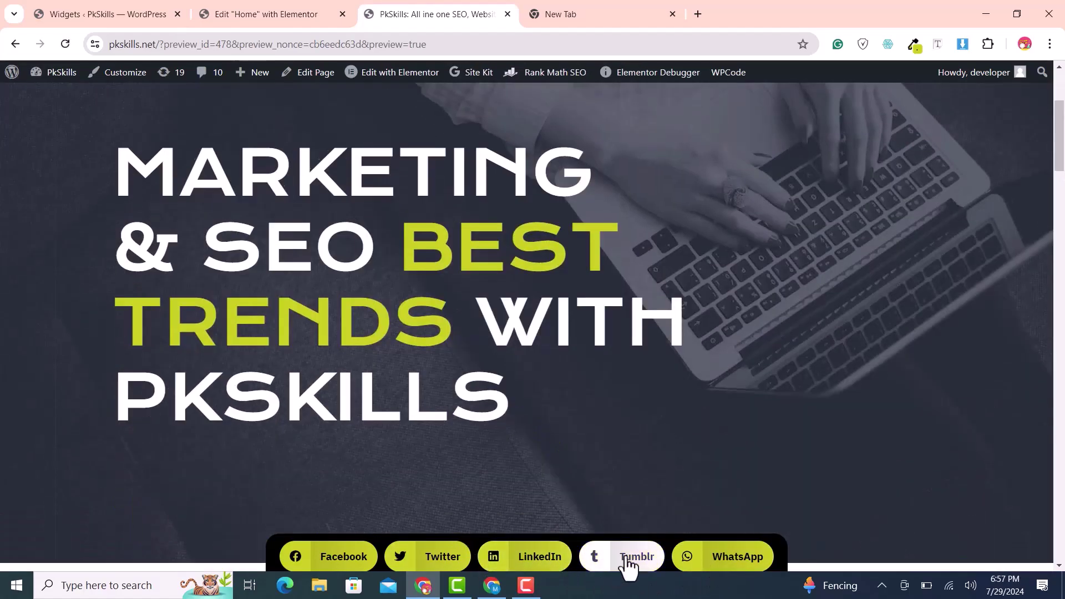
pyautogui.scroll(-15, 633, 561)
pyautogui.scroll(-6, 630, 563)
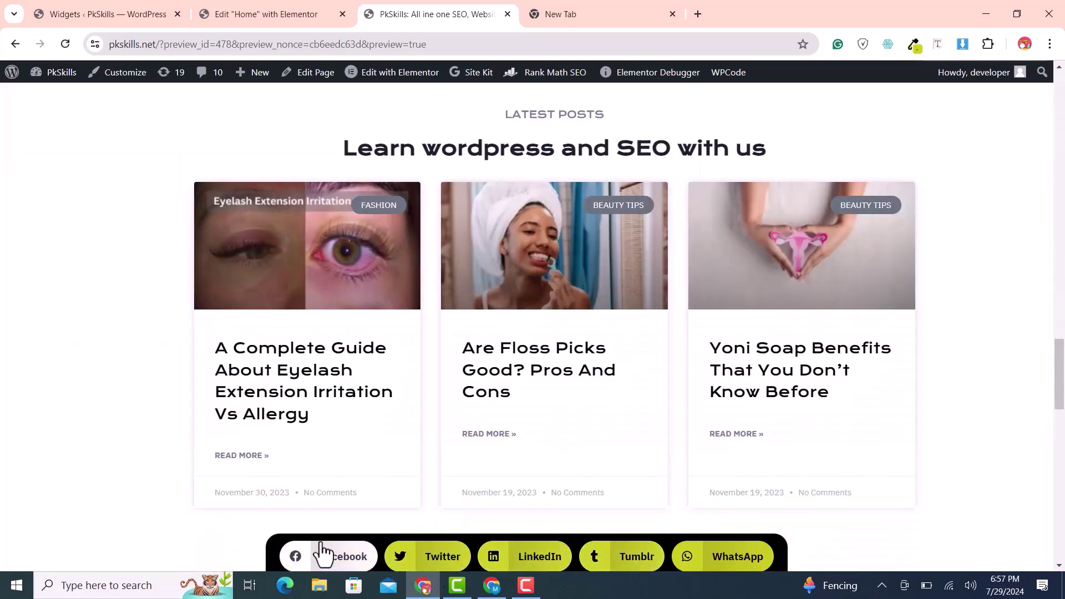
pyautogui.scroll(-12, 332, 549)
pyautogui.scroll(15, 351, 534)
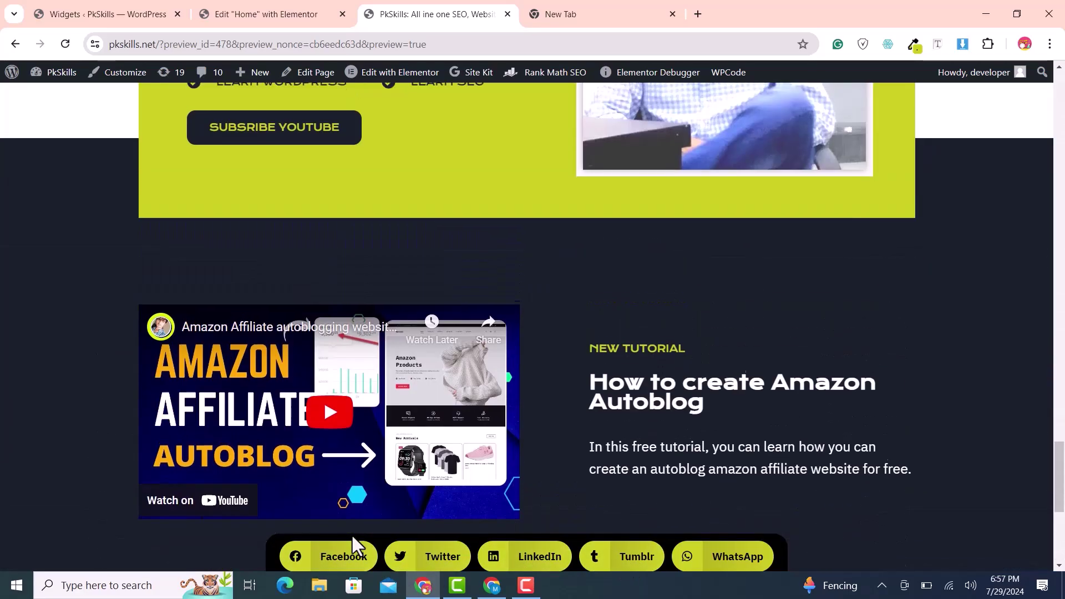
pyautogui.scroll(-12, 352, 546)
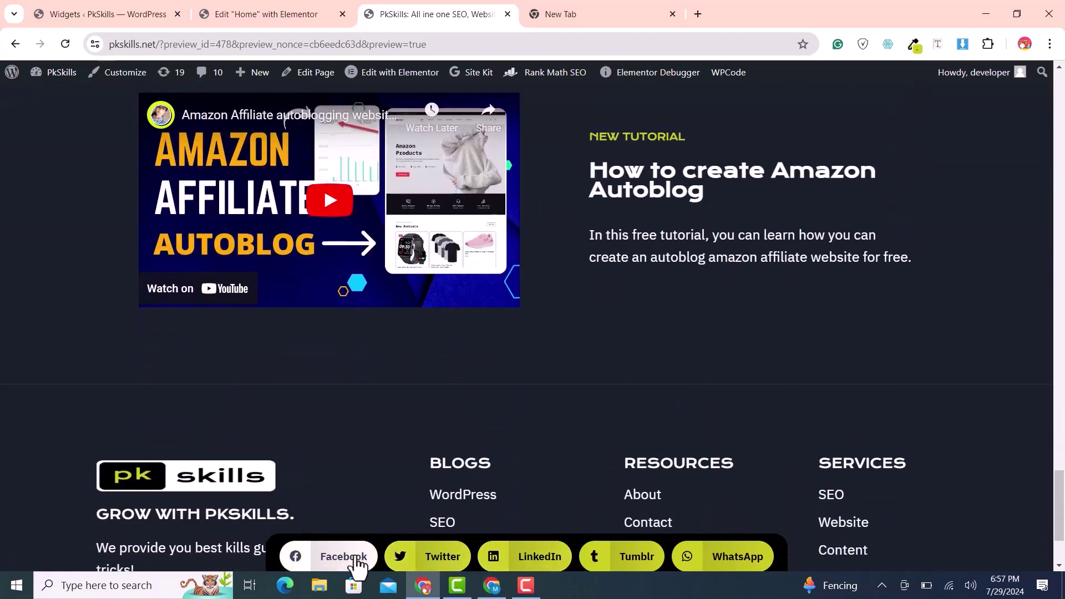
pyautogui.click(358, 563)
pyautogui.click(746, 145)
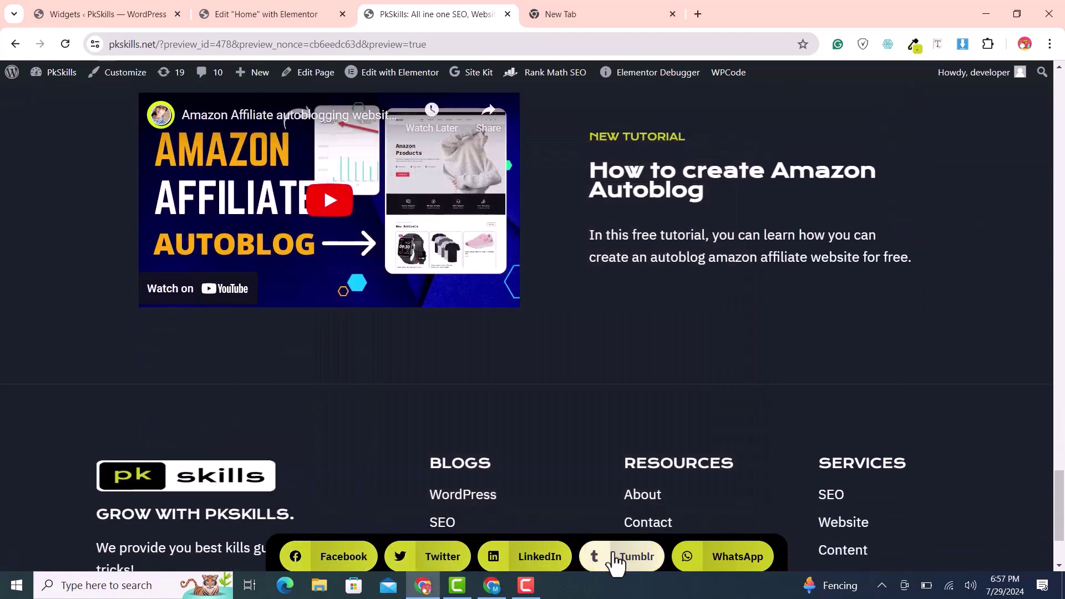
pyautogui.click(614, 557)
pyautogui.click(745, 144)
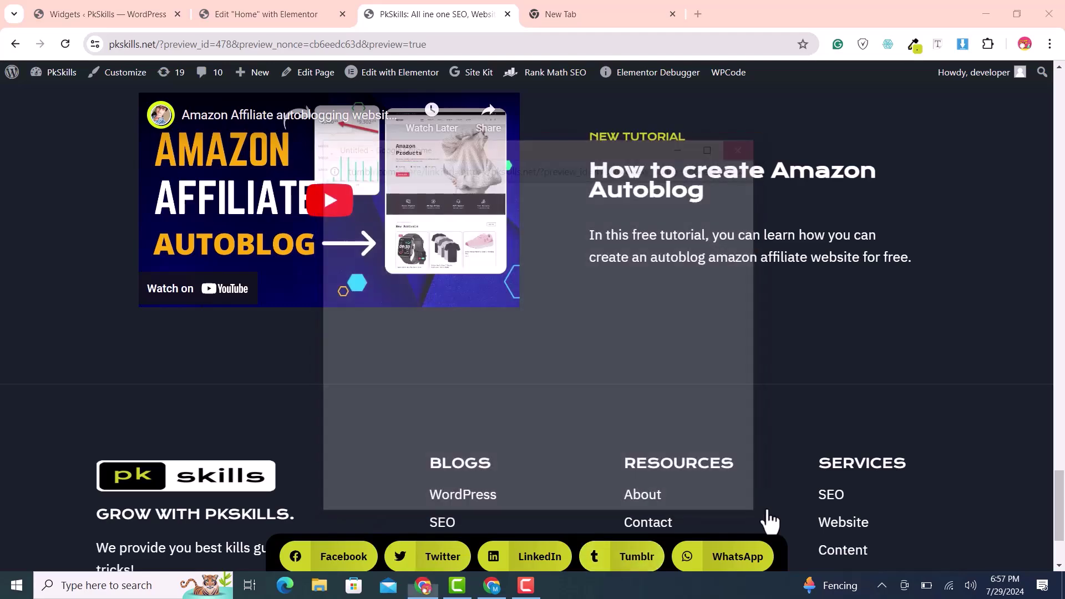
pyautogui.scroll(-3, 771, 561)
pyautogui.click(747, 562)
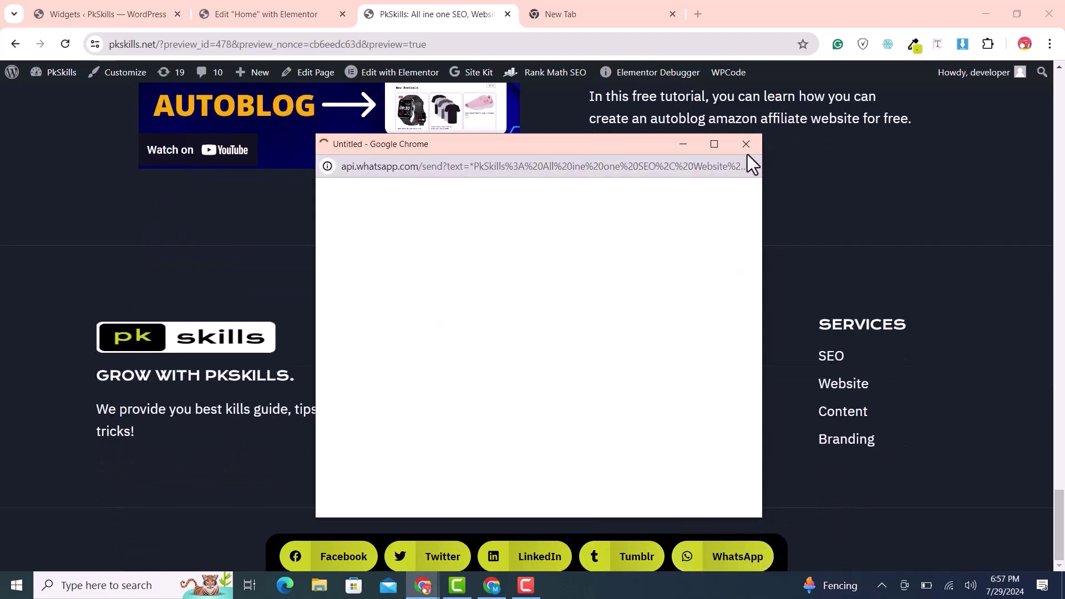
pyautogui.click(746, 146)
pyautogui.scroll(10, 516, 555)
pyautogui.scroll(7, 521, 561)
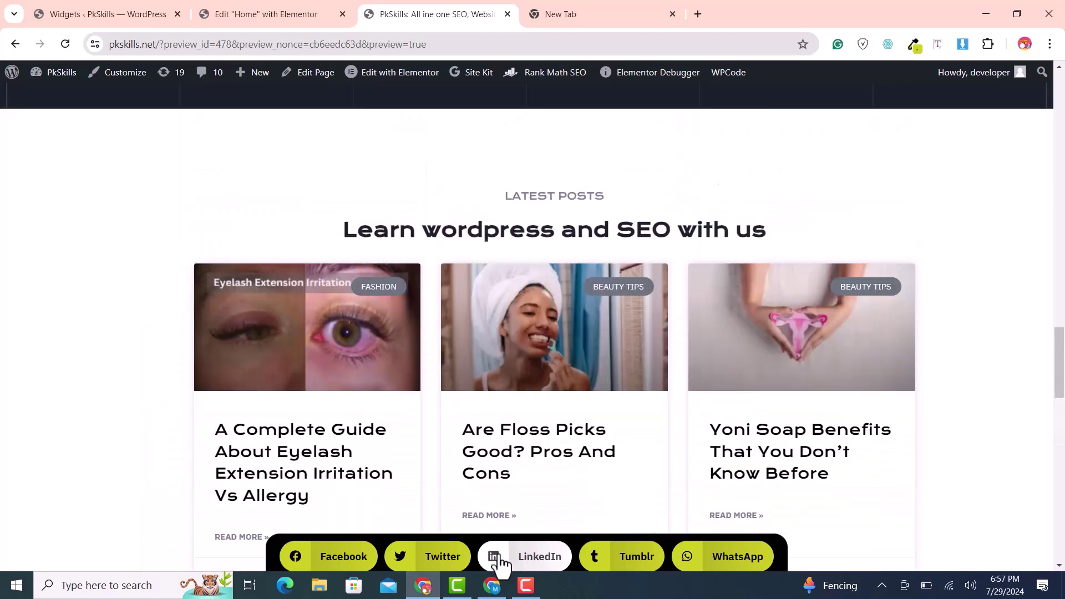
pyautogui.scroll(10, 957, 348)
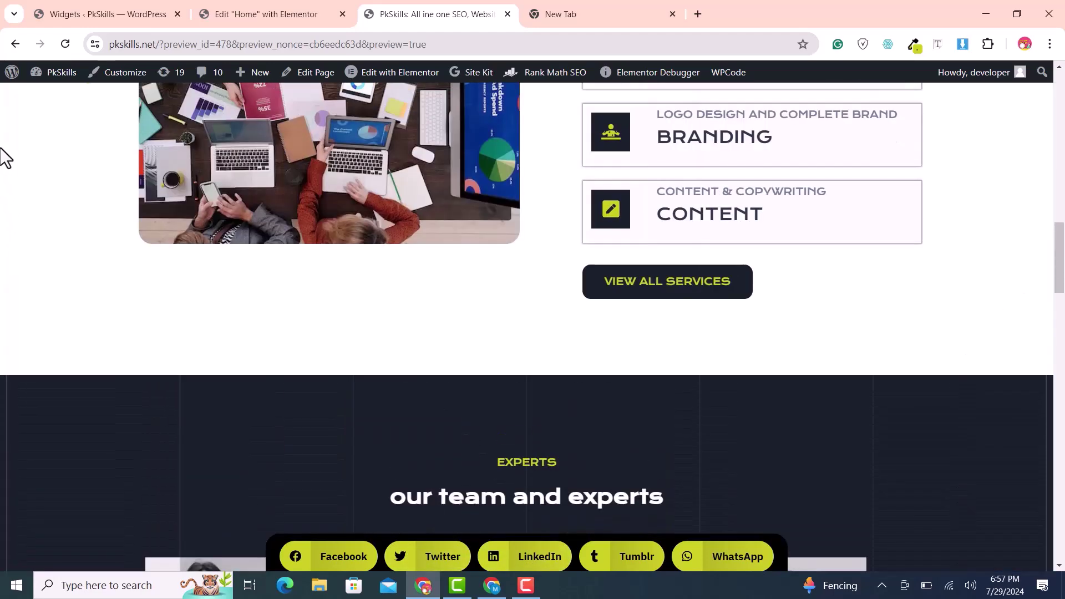
pyautogui.scroll(-5, 936, 391)
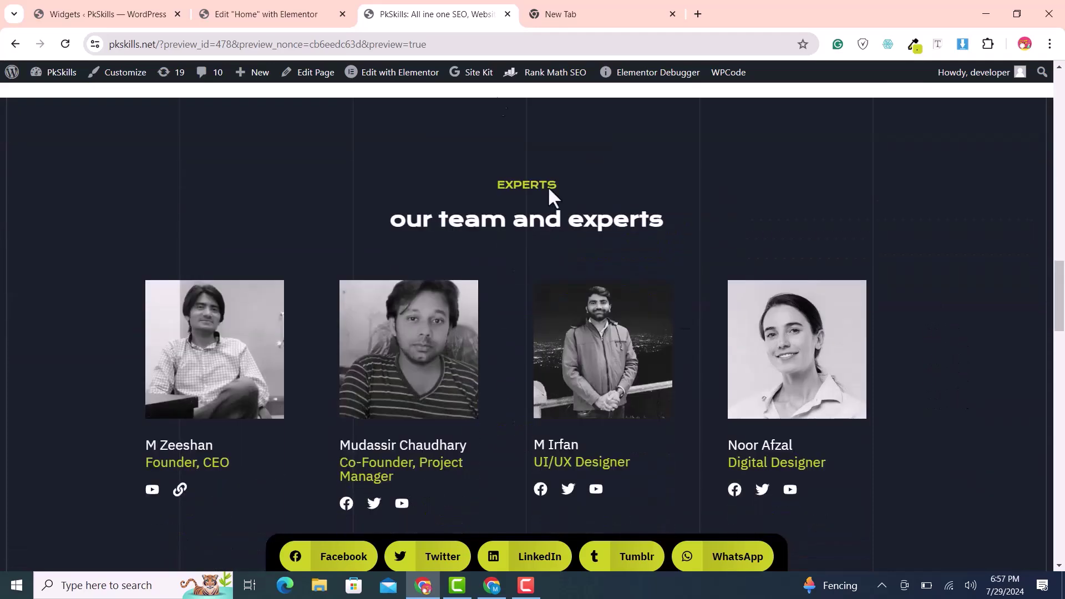
# - Back in the editor, set the share buttons' View to Icon and Columns to 1
pyautogui.click(303, 3)
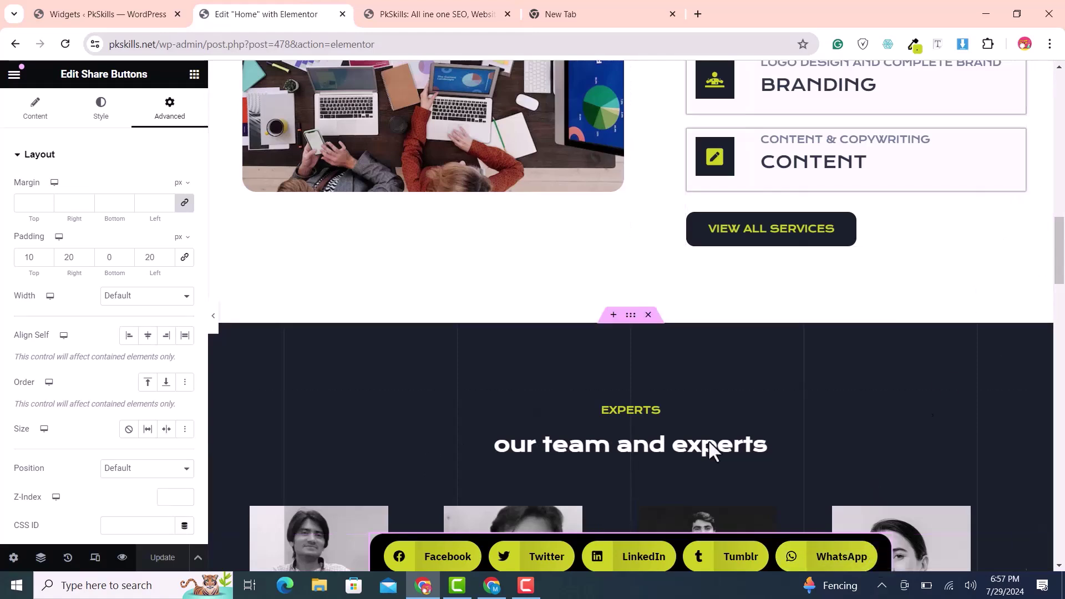
pyautogui.click(34, 110)
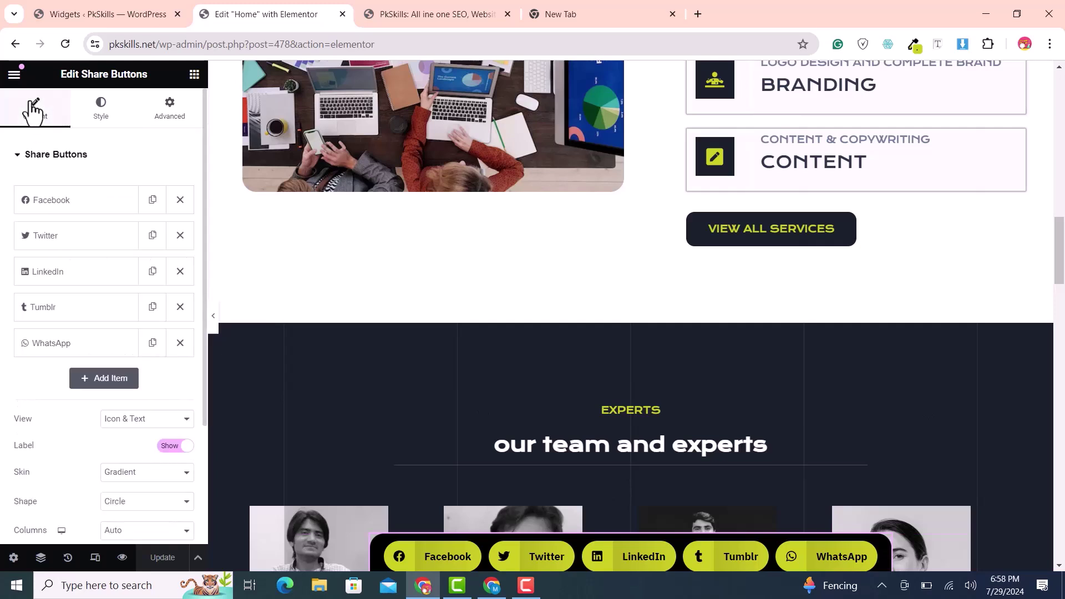
pyautogui.click(147, 422)
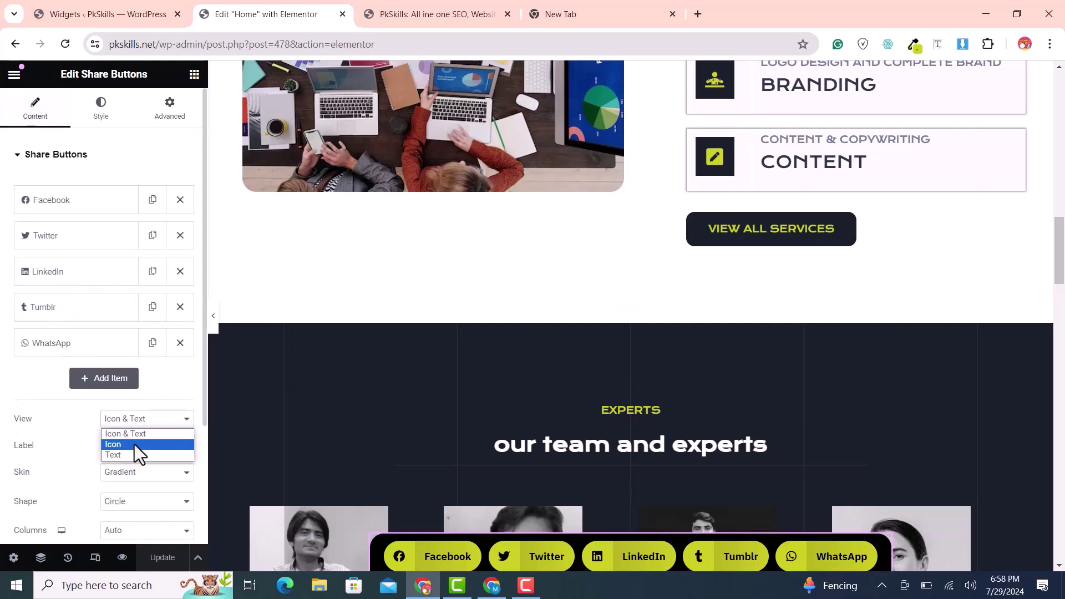
pyautogui.click(134, 444)
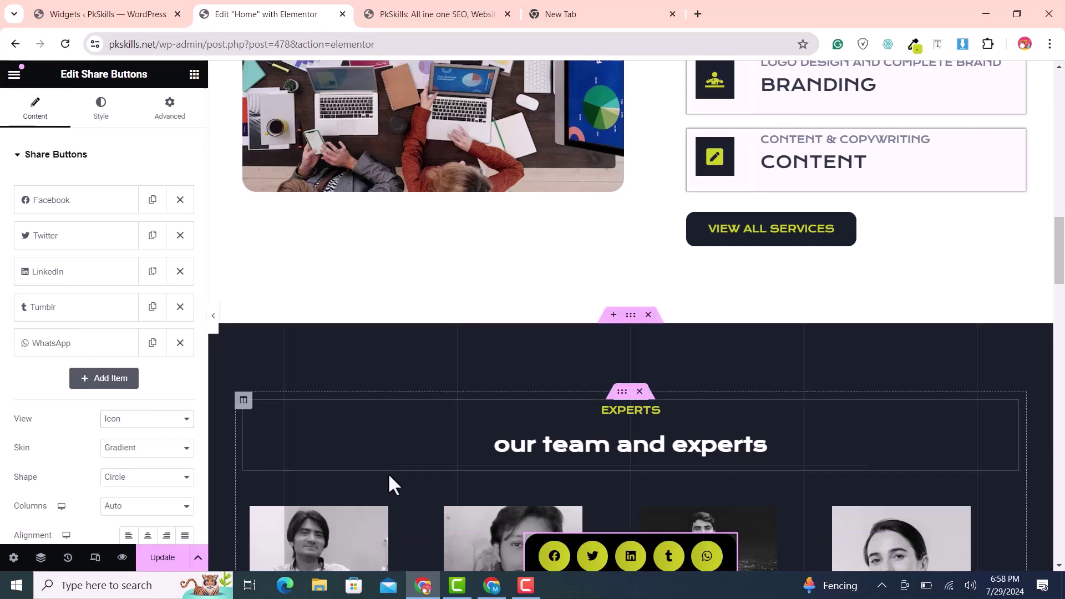
pyautogui.scroll(-2, 91, 380)
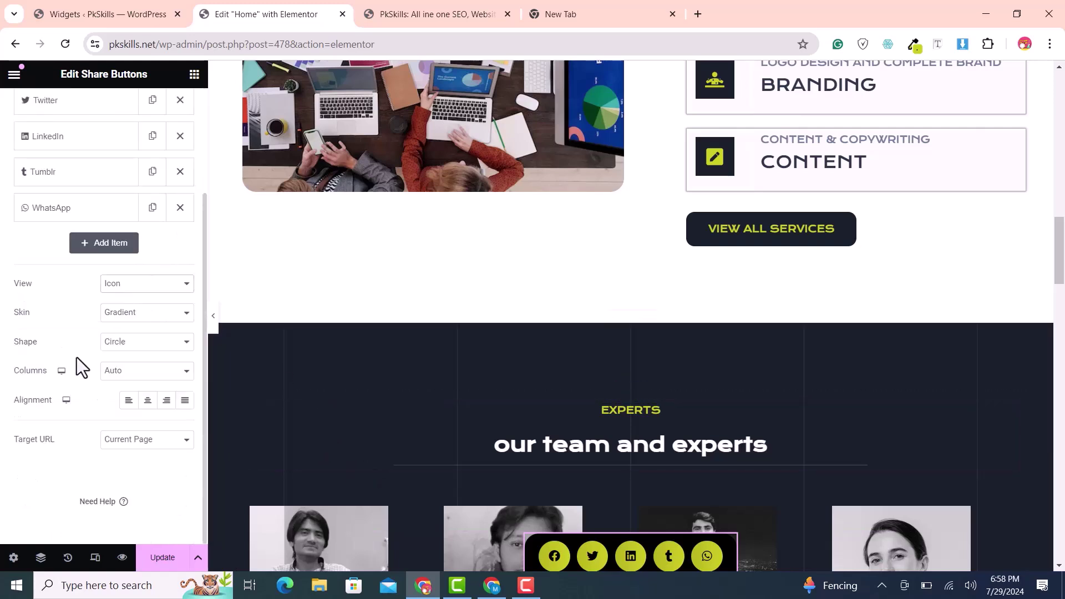
pyautogui.click(132, 372)
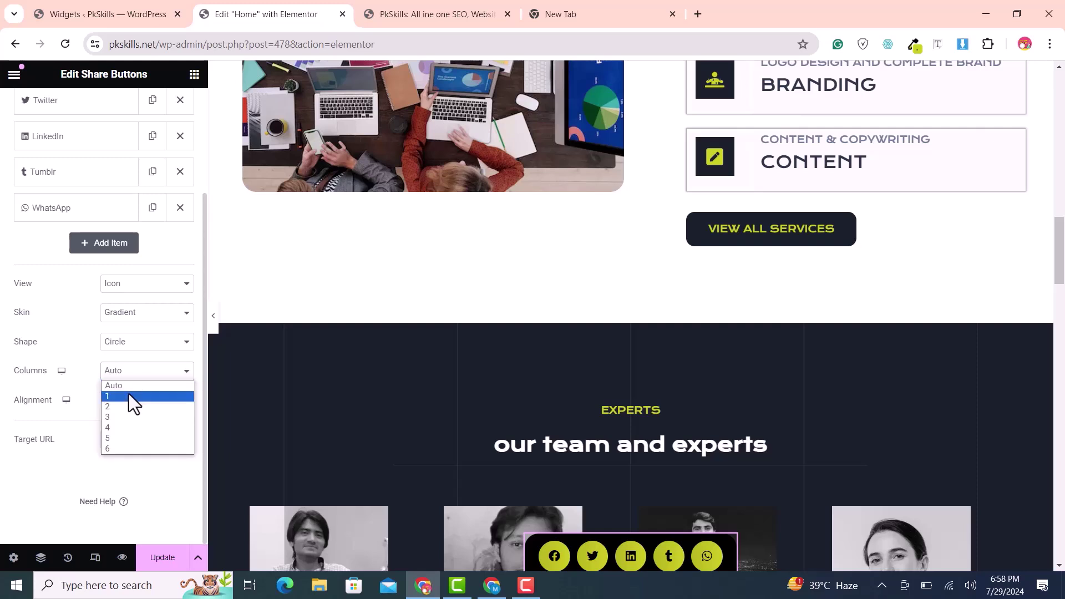
pyautogui.click(128, 395)
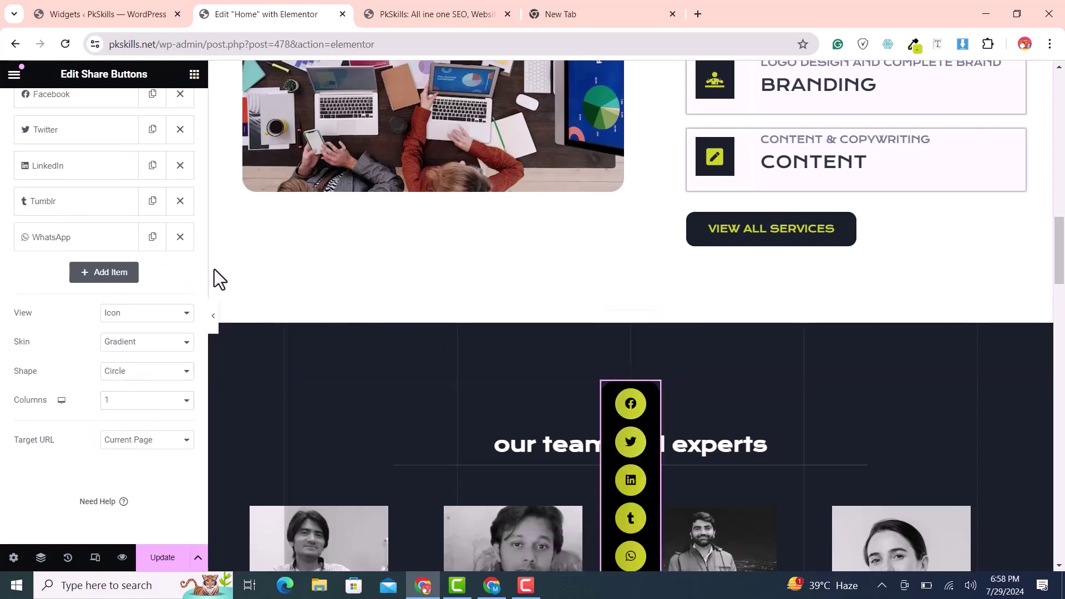
pyautogui.scroll(2, 166, 222)
# - Set the share bar's padding to 10, 0, 10, 15 px
pyautogui.click(172, 110)
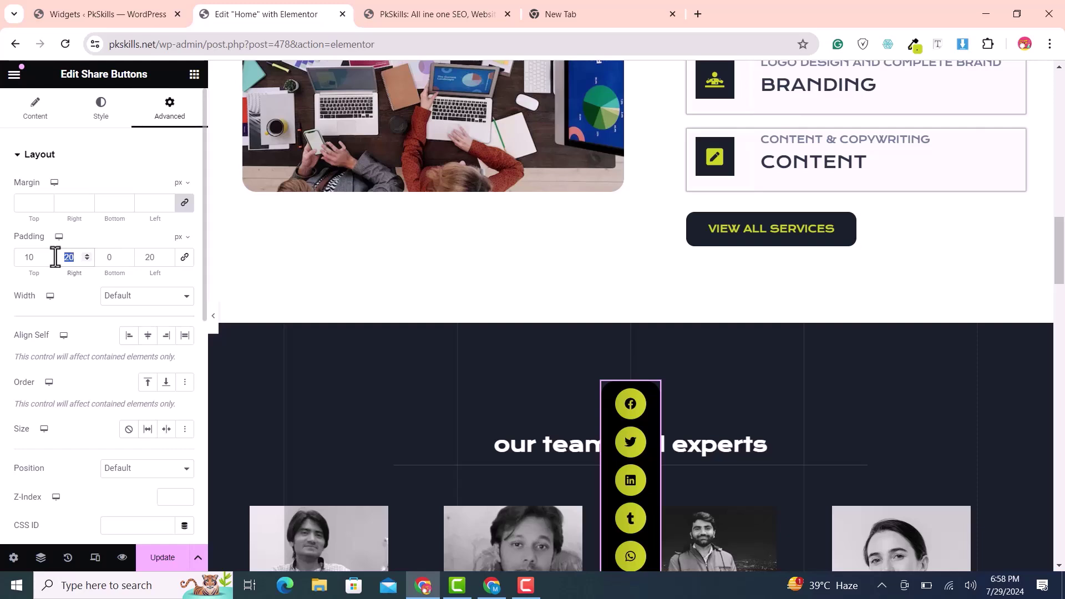
pyautogui.write('0')
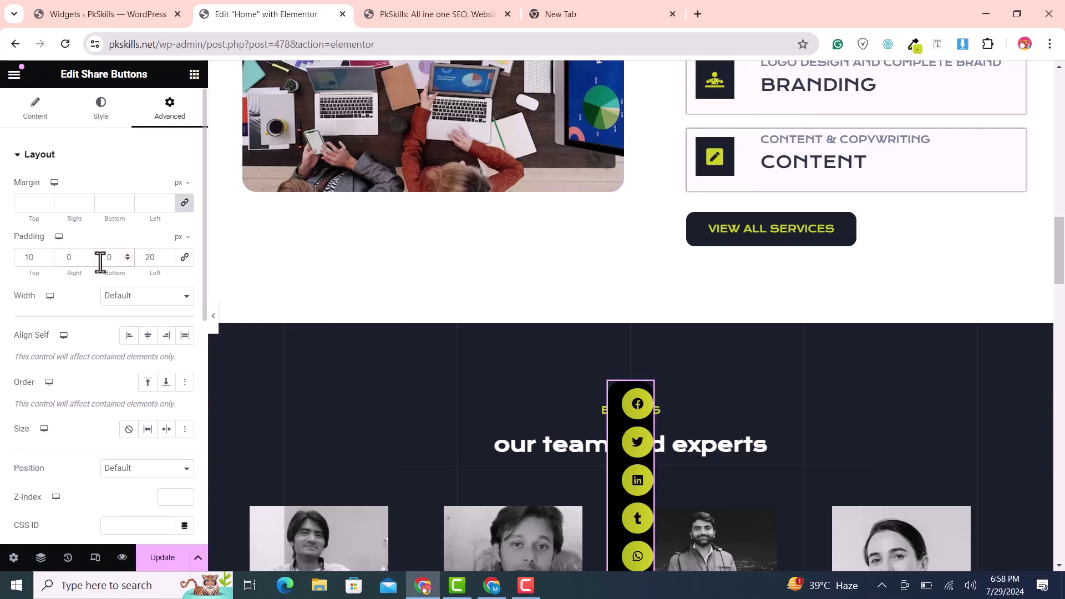
pyautogui.write('1')
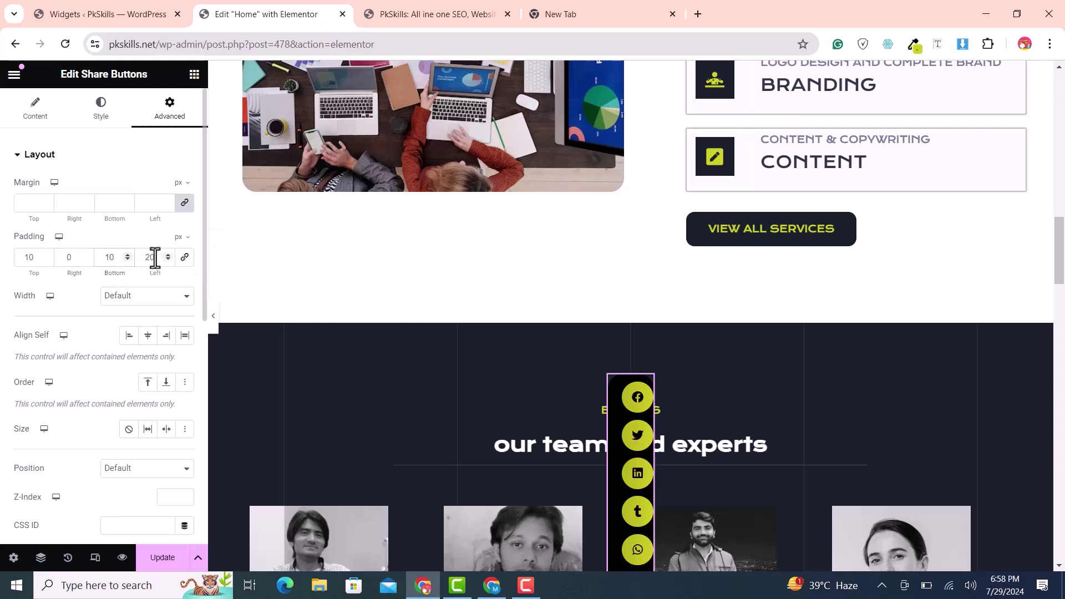
pyautogui.write('15')
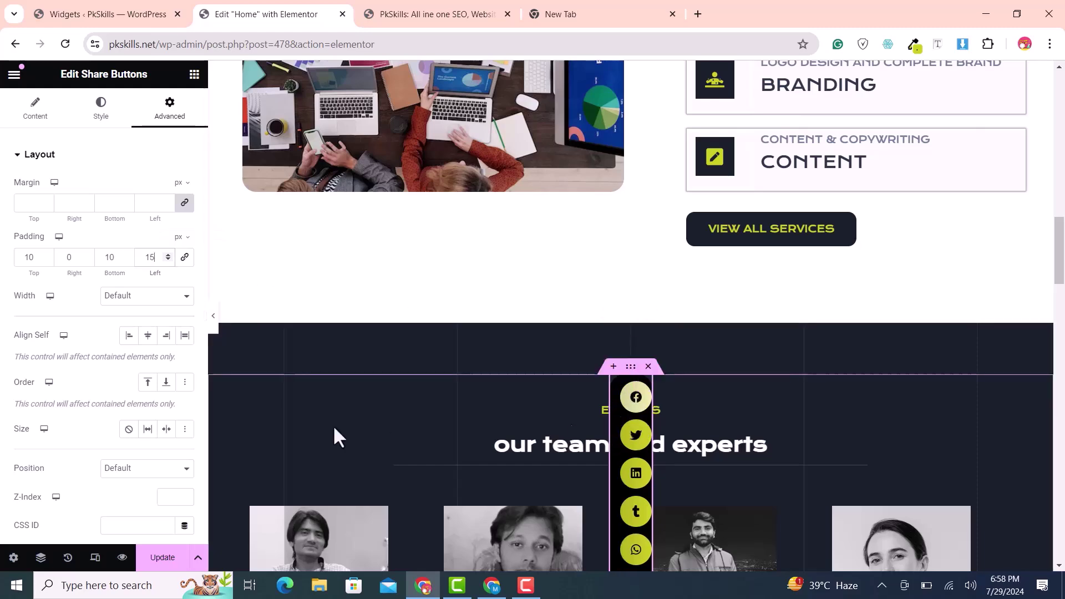
# - Expand Border and set the border radius to 20, 0, 0, 20 px
pyautogui.scroll(-1, 592, 450)
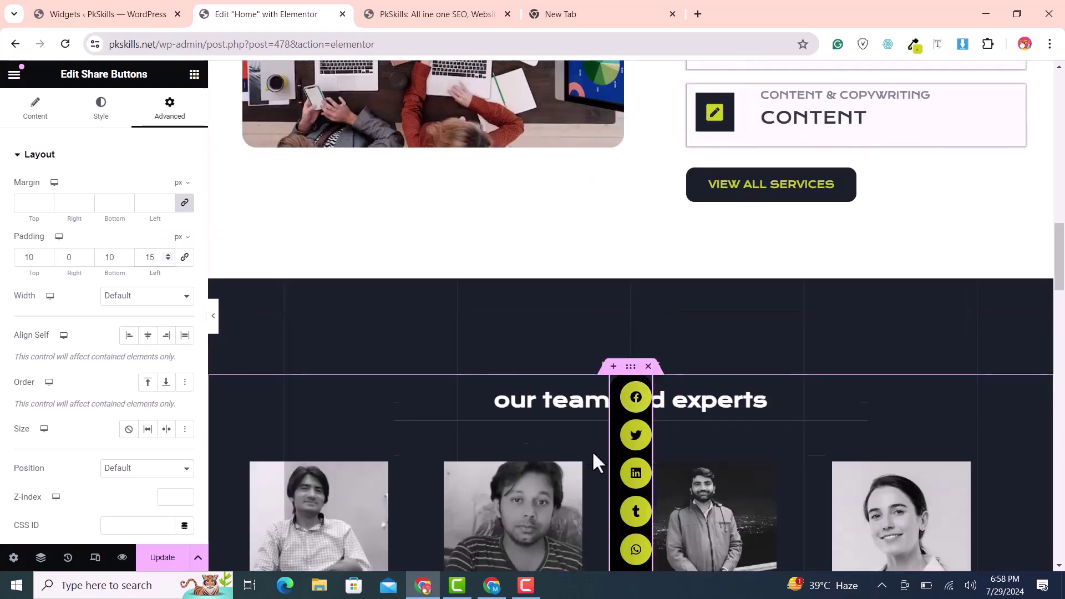
pyautogui.scroll(8, 591, 450)
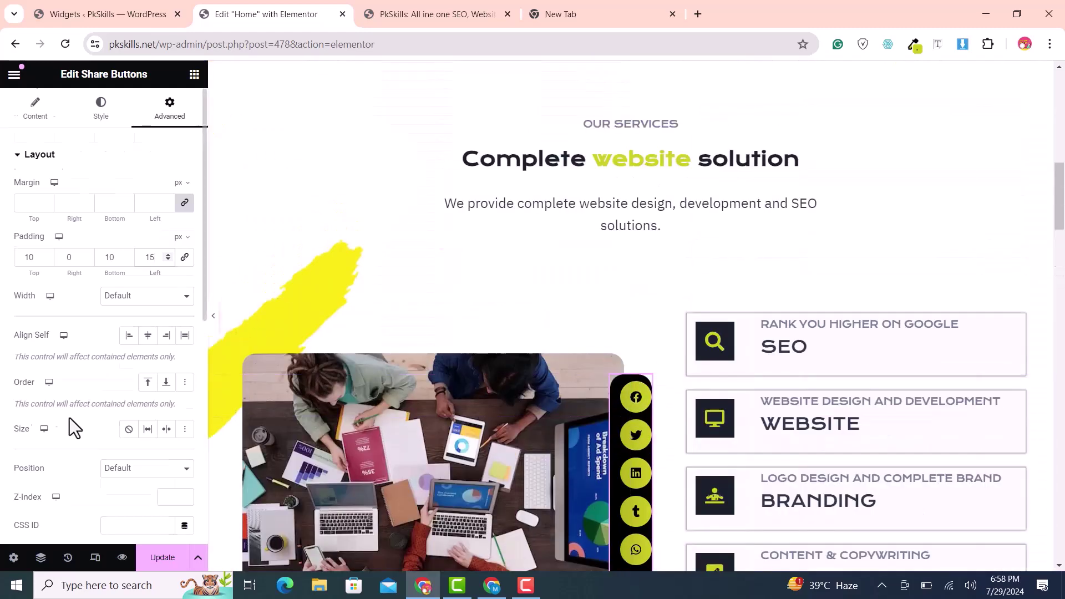
pyautogui.scroll(-6, 67, 444)
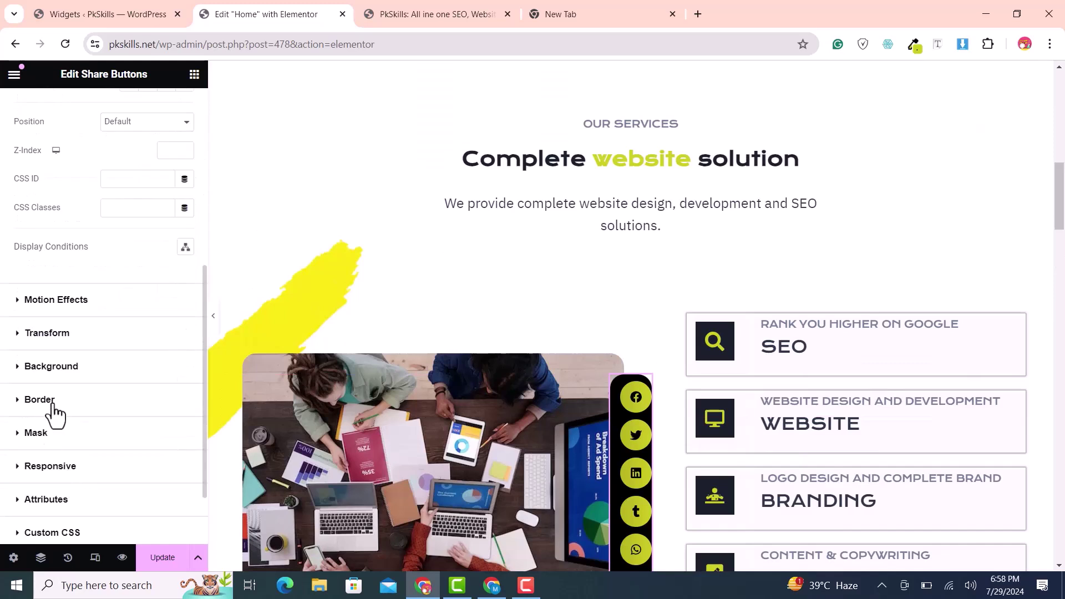
pyautogui.click(54, 404)
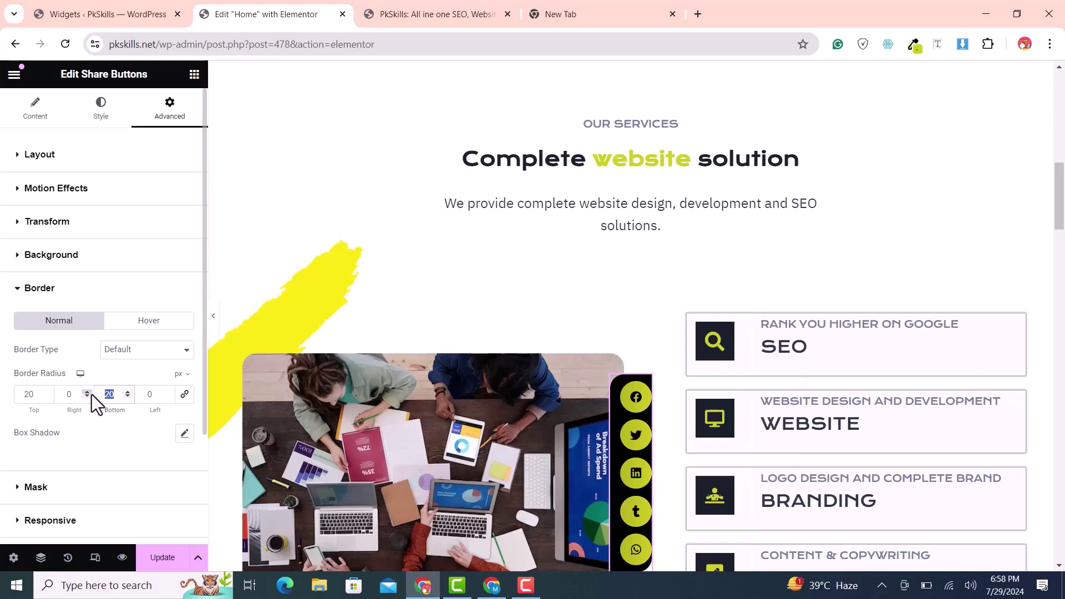
pyautogui.write('0')
# - Show the share buttons' Content settings with the Icon view and Circle shape options
pyautogui.scroll(-4, 648, 484)
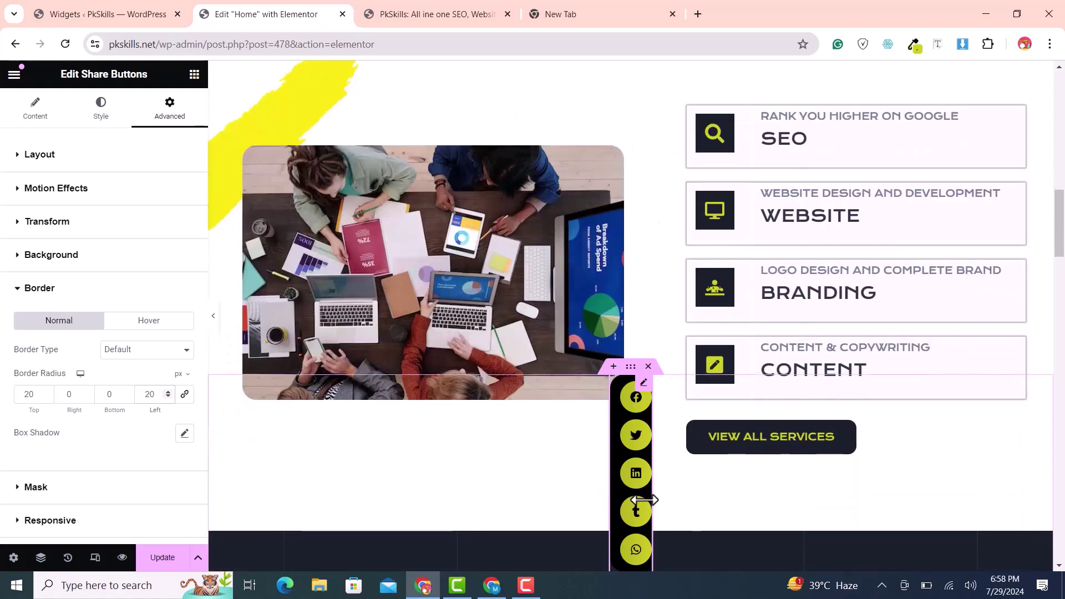
pyautogui.scroll(7, 637, 460)
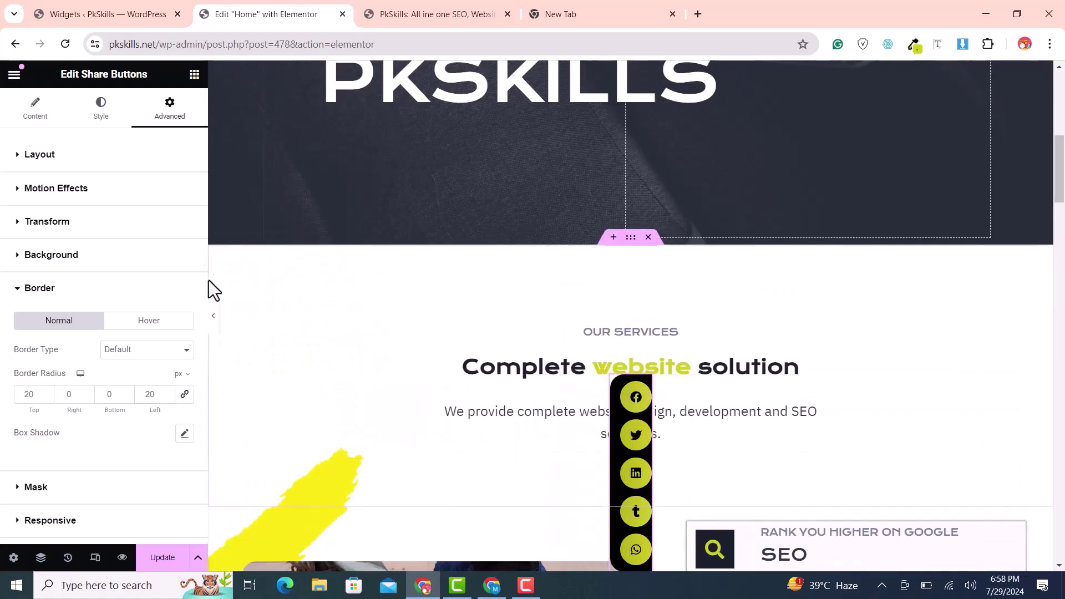
pyautogui.click(45, 120)
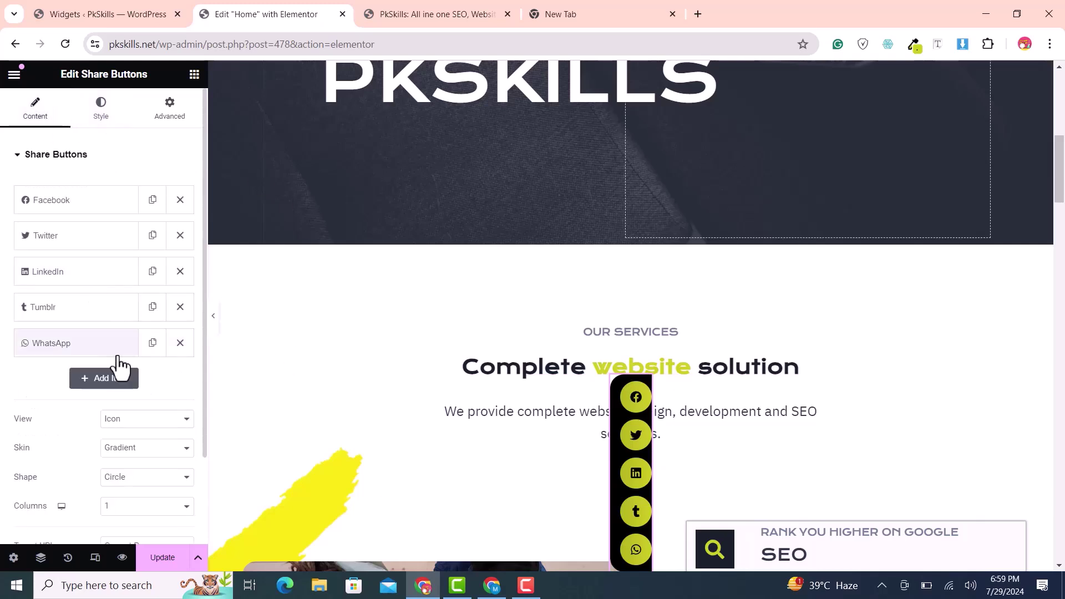
pyautogui.scroll(-2, 105, 369)
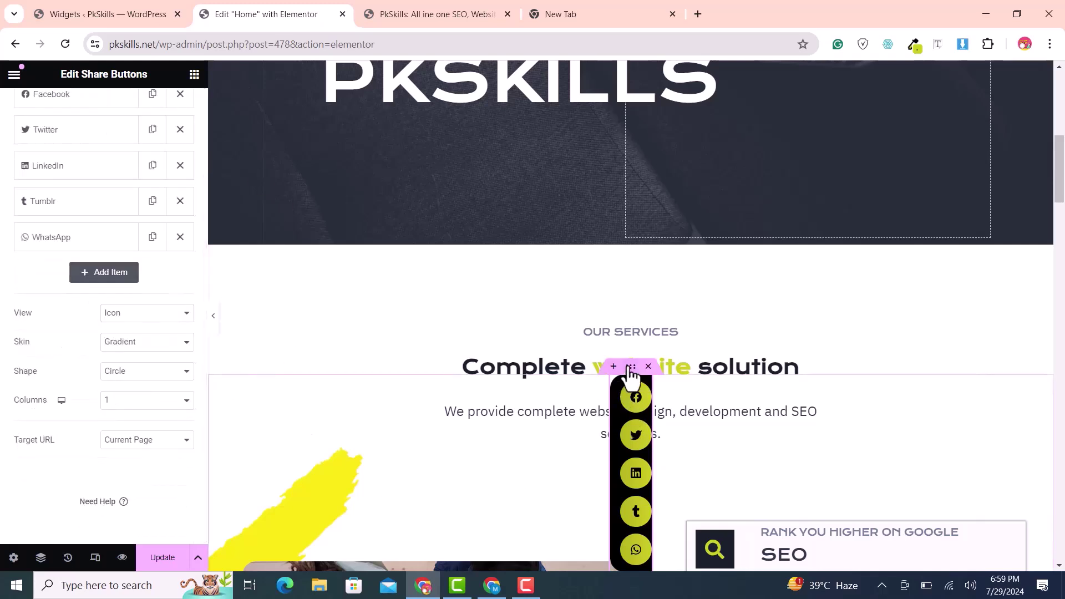
# - Select the share bar's parent container, set Align Items to End, then reselect it
pyautogui.click(631, 367)
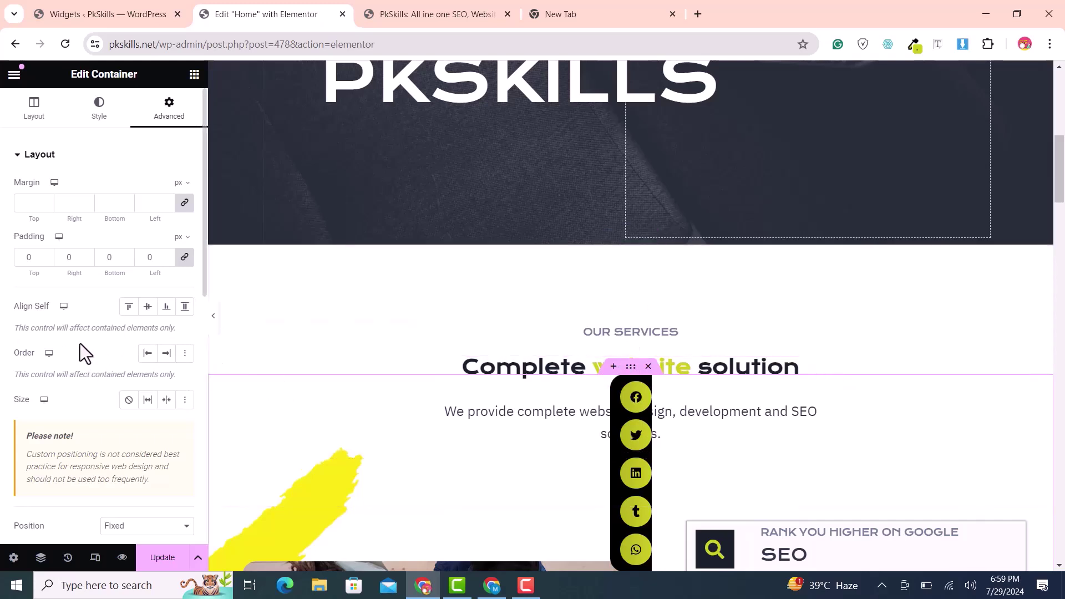
pyautogui.click(34, 111)
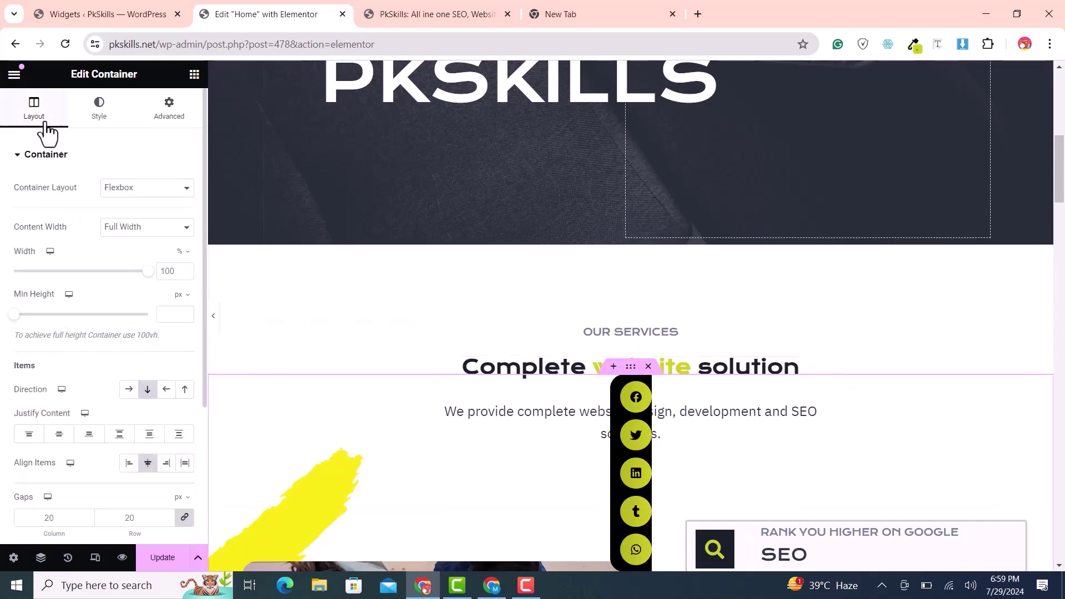
pyautogui.click(167, 466)
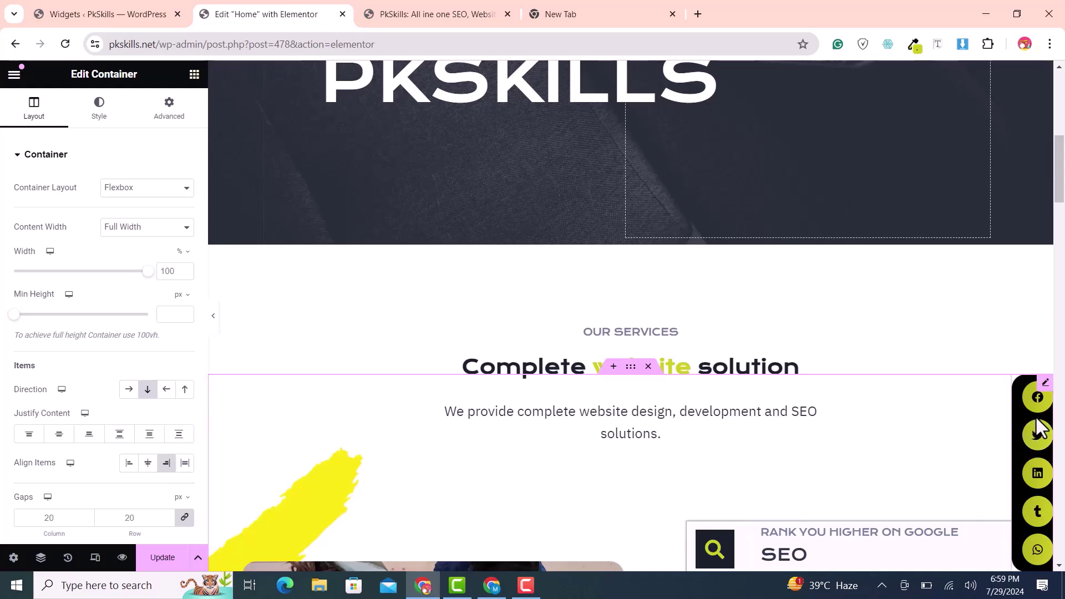
pyautogui.scroll(-5, 1037, 444)
pyautogui.scroll(-3, 1037, 441)
pyautogui.scroll(6, 1039, 440)
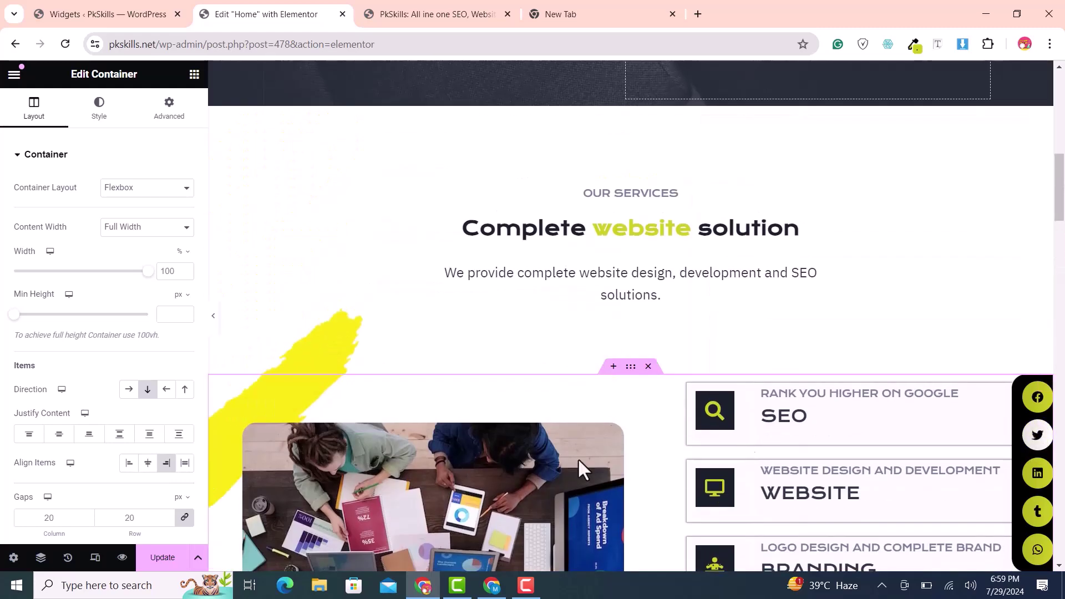
pyautogui.click(632, 382)
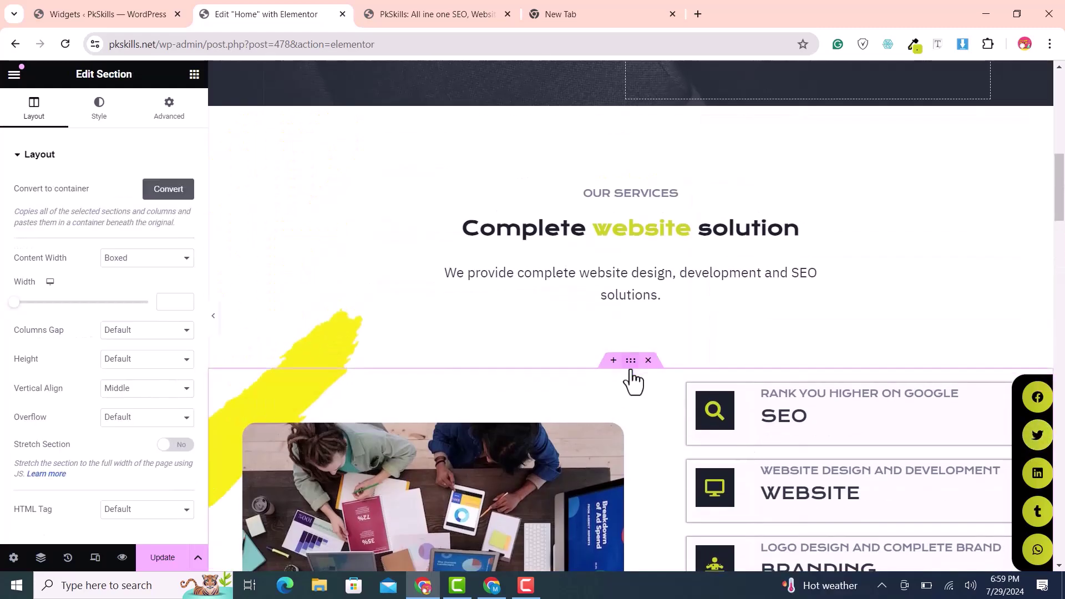
pyautogui.scroll(-15, 705, 503)
pyautogui.scroll(2, 702, 498)
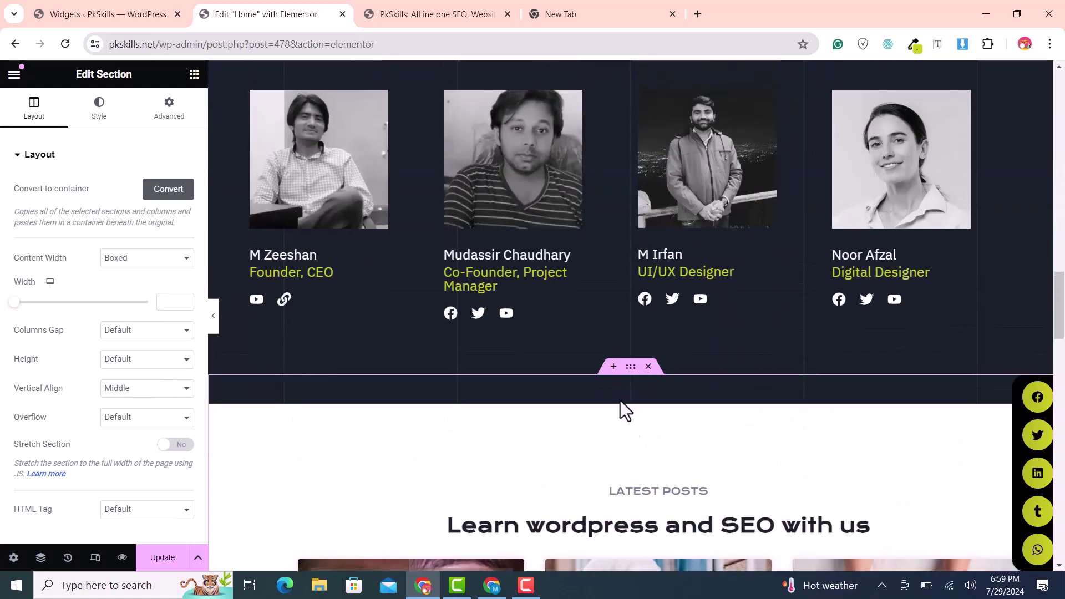
pyautogui.click(235, 481)
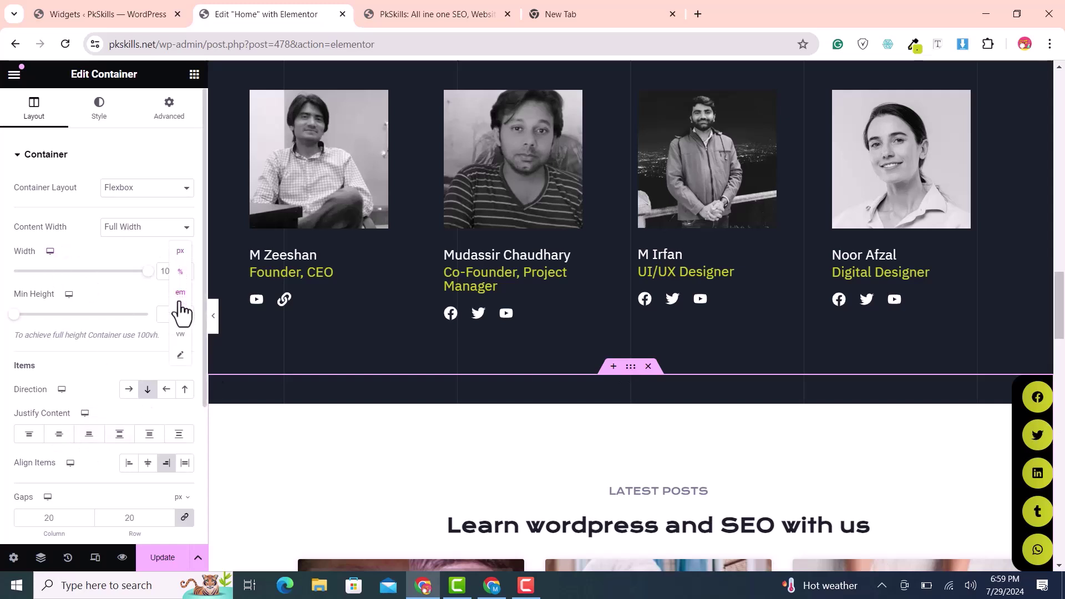
# - Change the container width from 100% to 100 px
pyautogui.click(179, 253)
pyautogui.press('BackSpace')
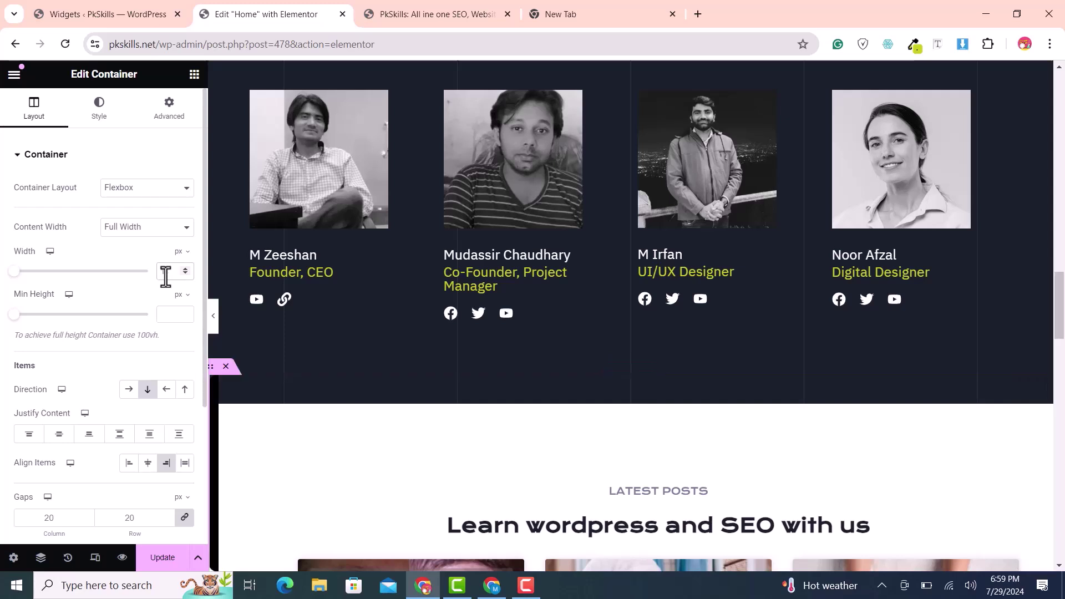
pyautogui.write('100')
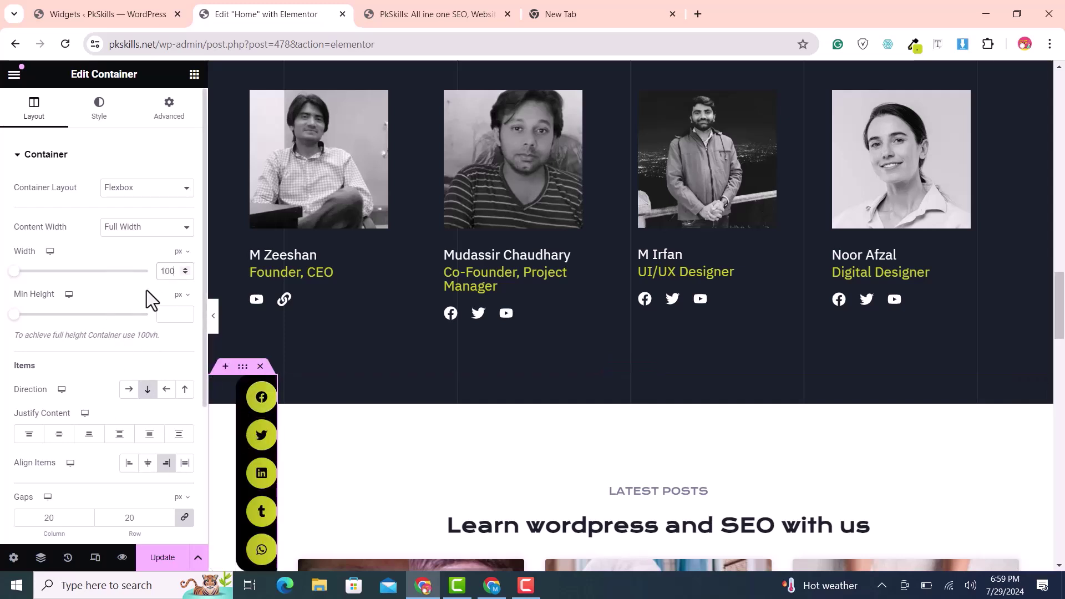
pyautogui.scroll(-3, 86, 351)
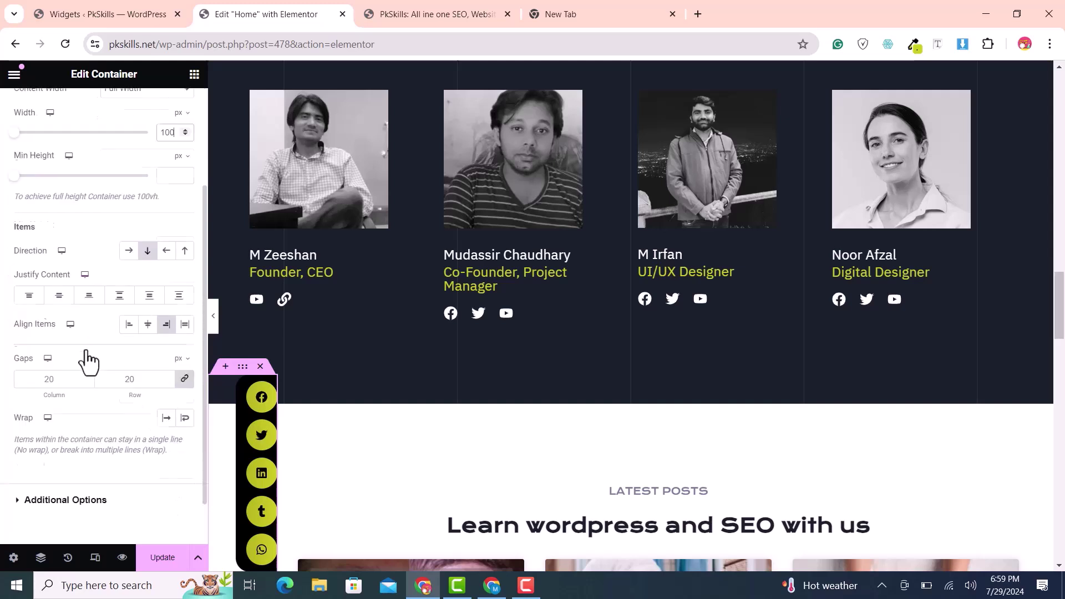
pyautogui.scroll(3, 89, 349)
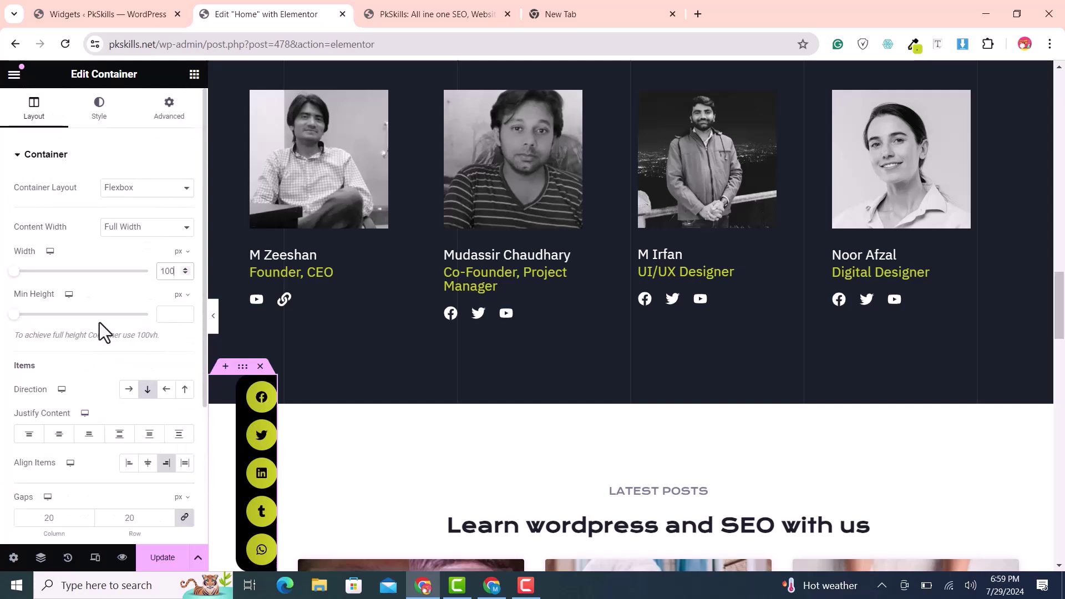
# - Set the fixed container's Horizontal Orientation to Right
pyautogui.click(172, 129)
pyautogui.scroll(-4, 135, 374)
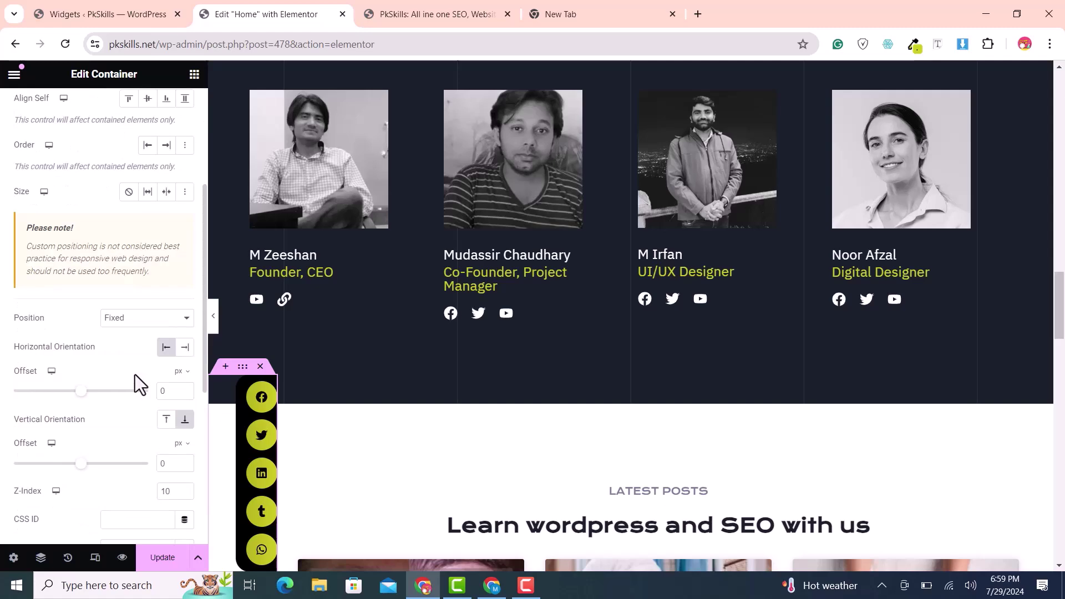
pyautogui.click(186, 348)
pyautogui.scroll(10, 999, 430)
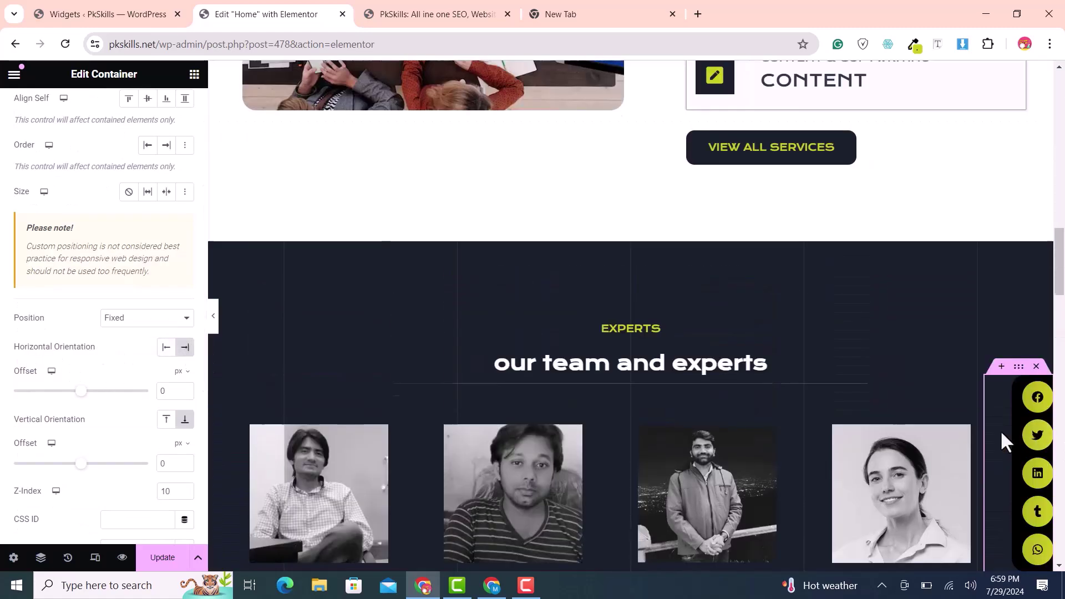
pyautogui.scroll(-1, 91, 434)
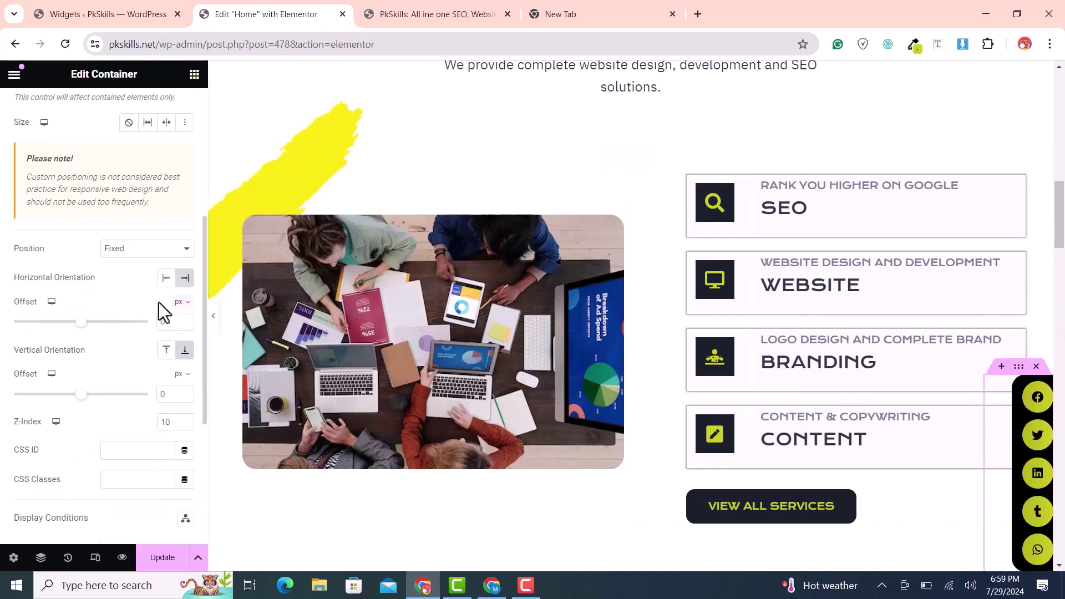
# - Anchor the bar to the Top with a 35% vertical offset and save with Update
pyautogui.click(171, 392)
pyautogui.write('0')
pyautogui.click(166, 350)
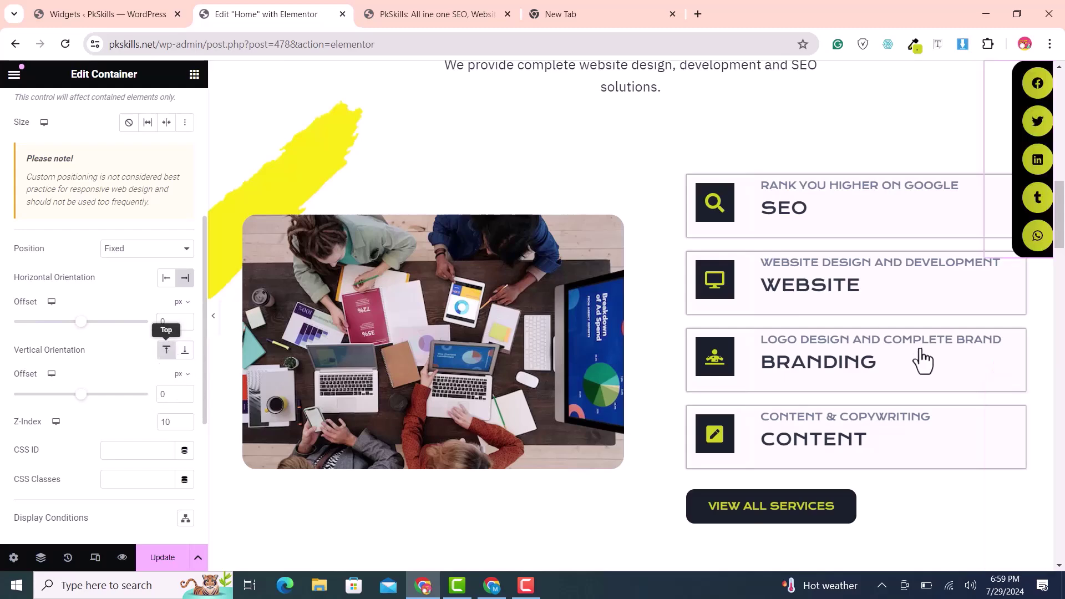
pyautogui.scroll(2, 922, 360)
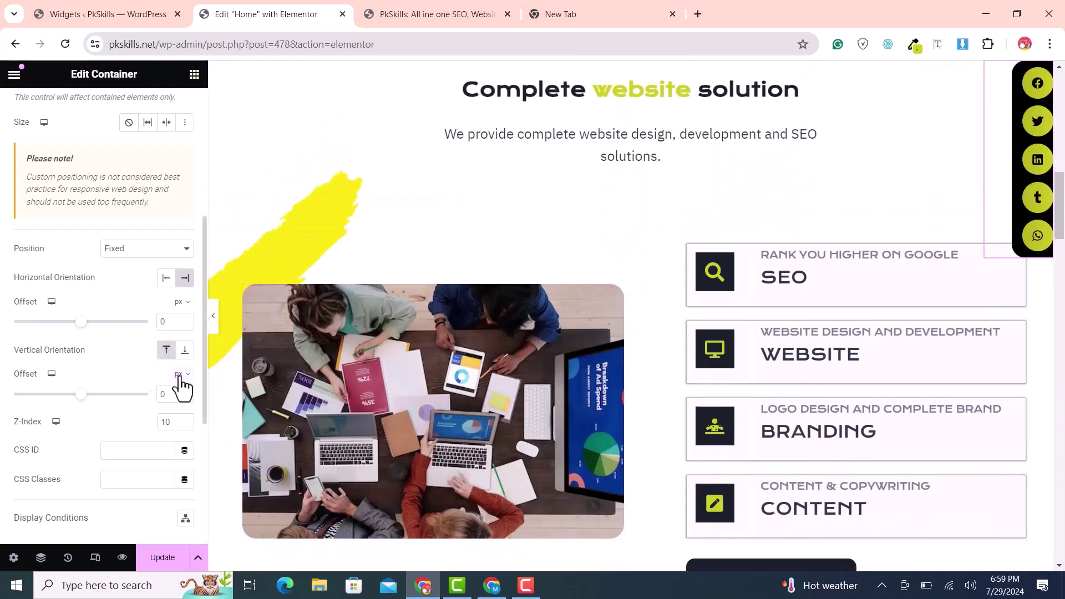
pyautogui.click(180, 375)
pyautogui.click(177, 405)
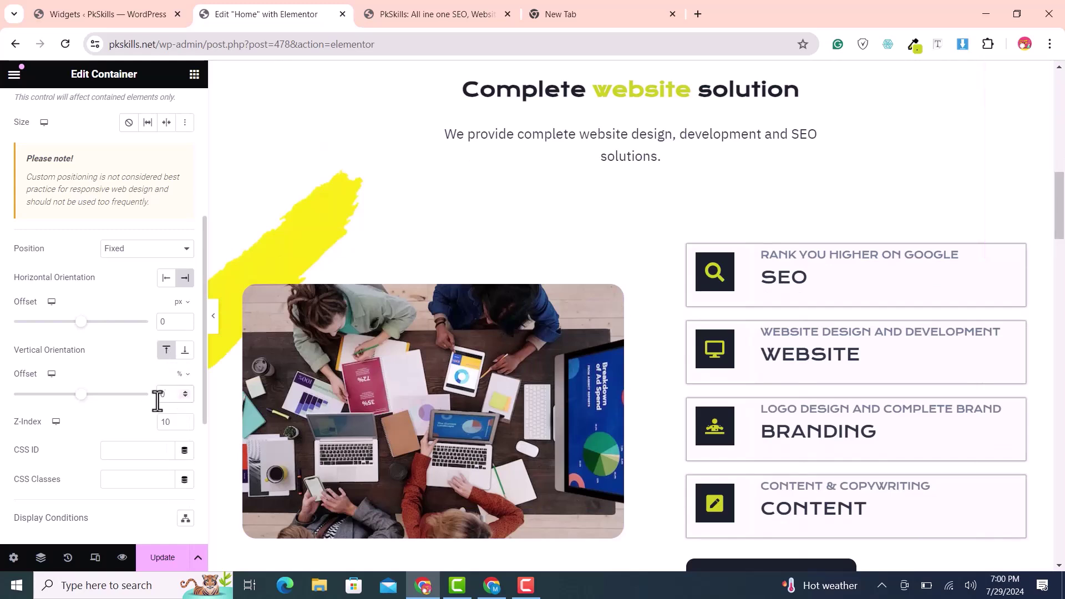
pyautogui.write('30')
pyautogui.write('5')
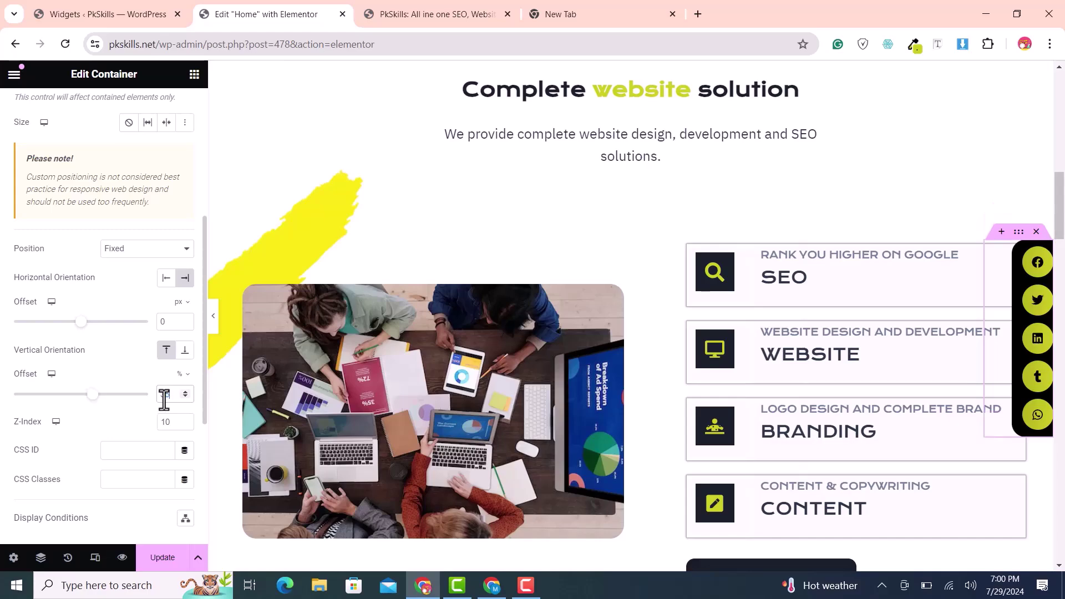
pyautogui.scroll(8, 990, 455)
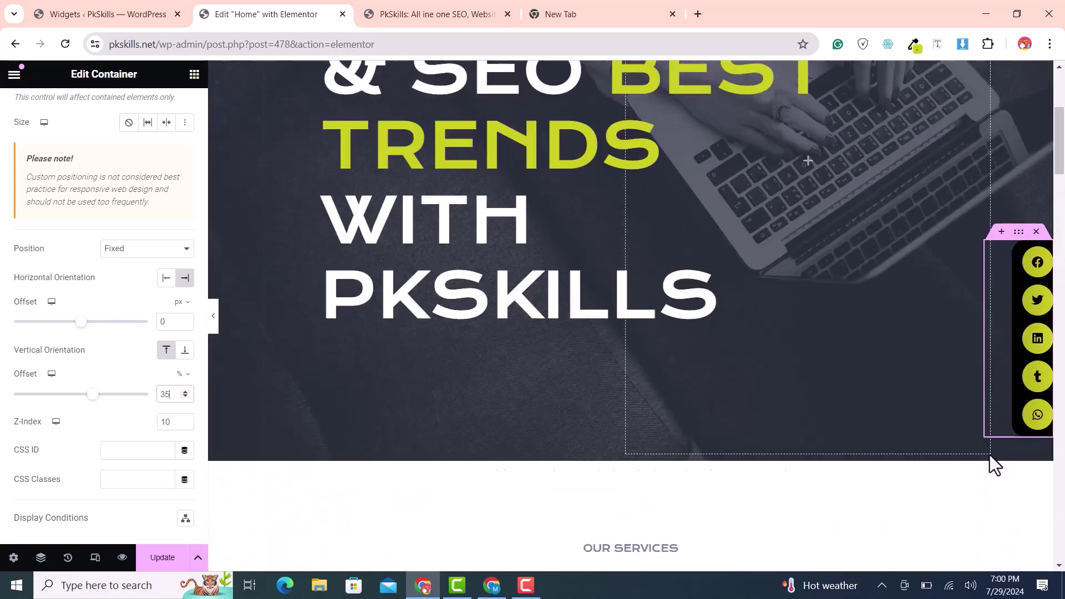
pyautogui.scroll(-10, 989, 454)
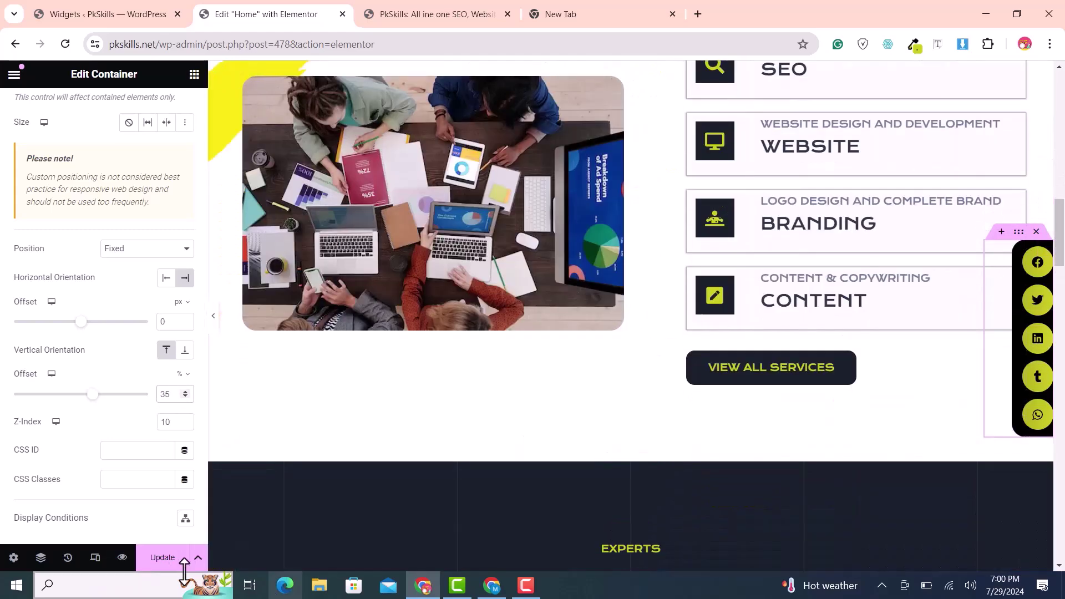
pyautogui.click(162, 559)
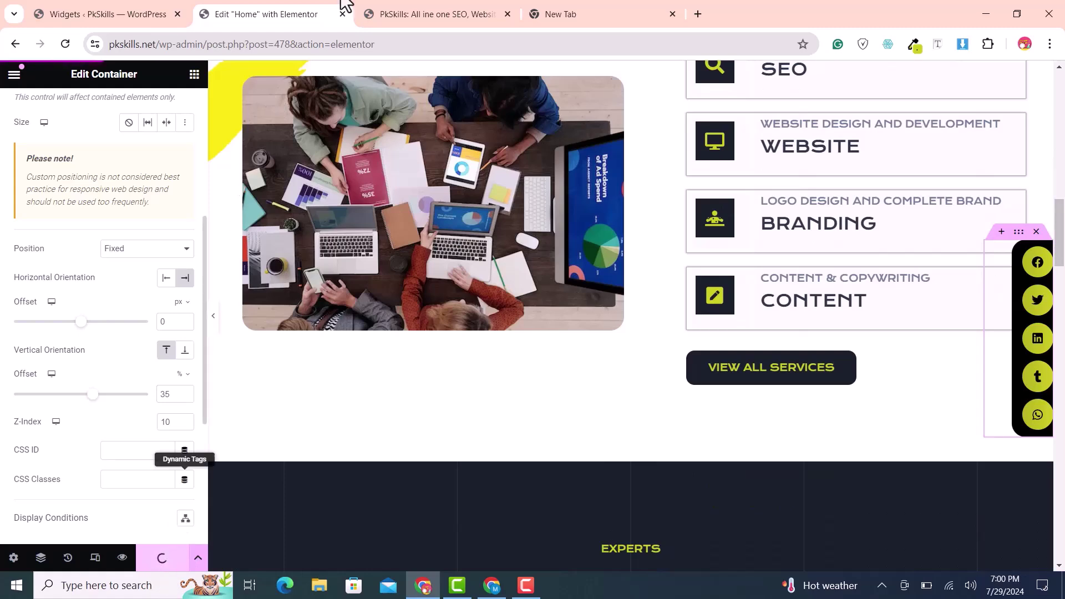
pyautogui.click(433, 12)
pyautogui.scroll(15, 841, 444)
pyautogui.scroll(-2, 884, 365)
pyautogui.scroll(-2, 896, 362)
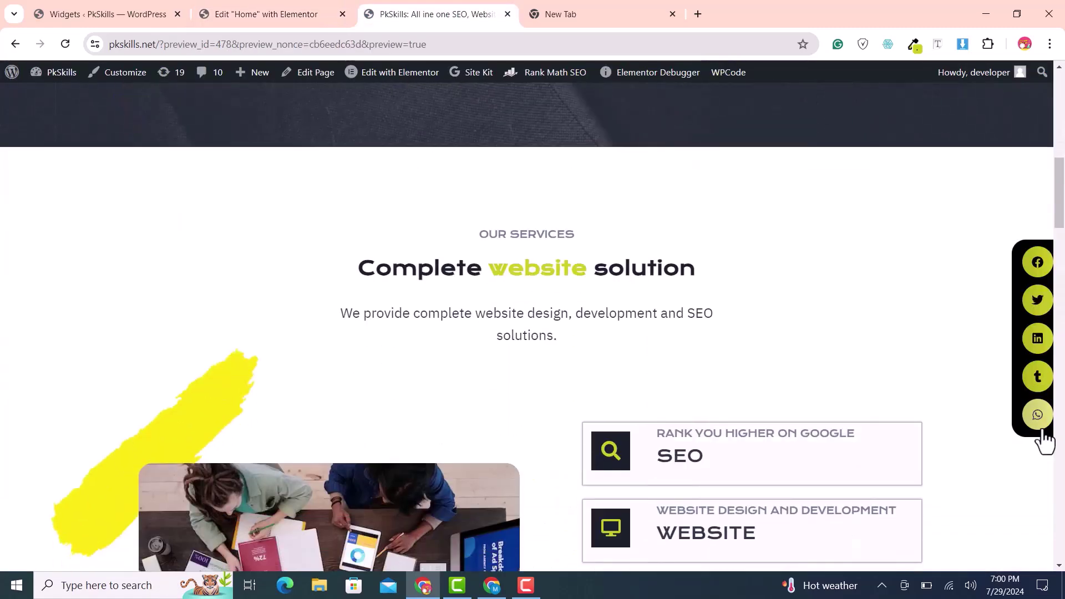
pyautogui.scroll(-4, 1040, 277)
pyautogui.scroll(-3, 1040, 277)
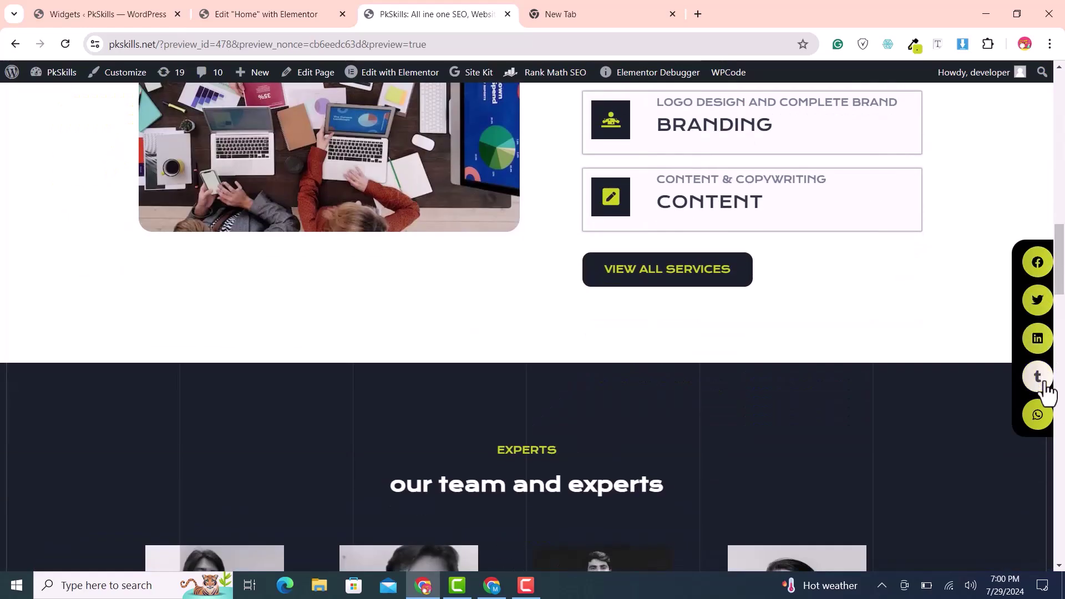
pyautogui.click(204, 3)
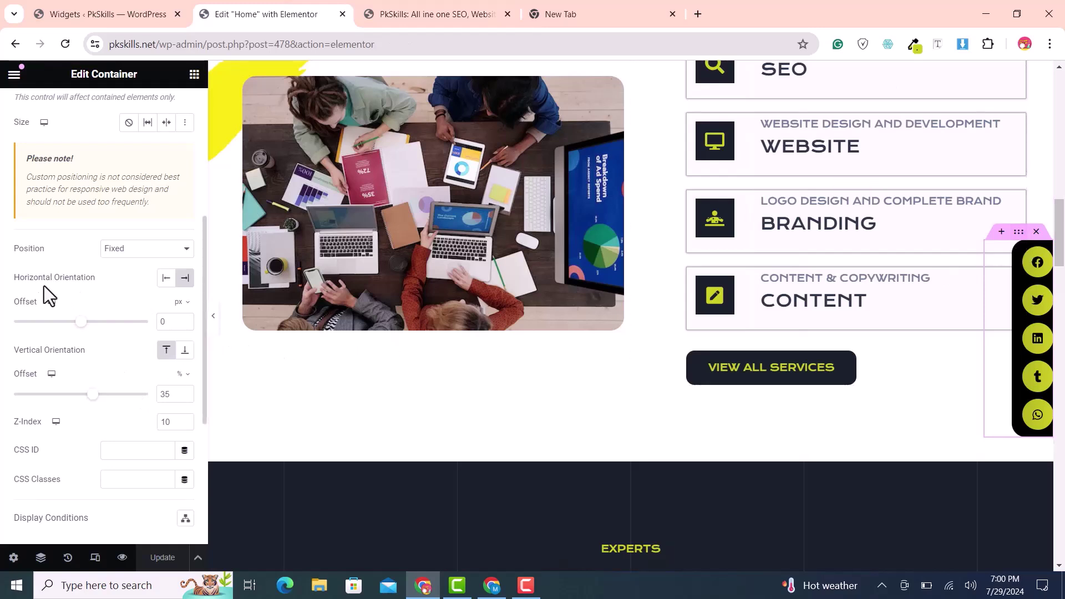
# - Switch the fixed bar to Left orientation and set the container's Align Items to Start
pyautogui.click(166, 279)
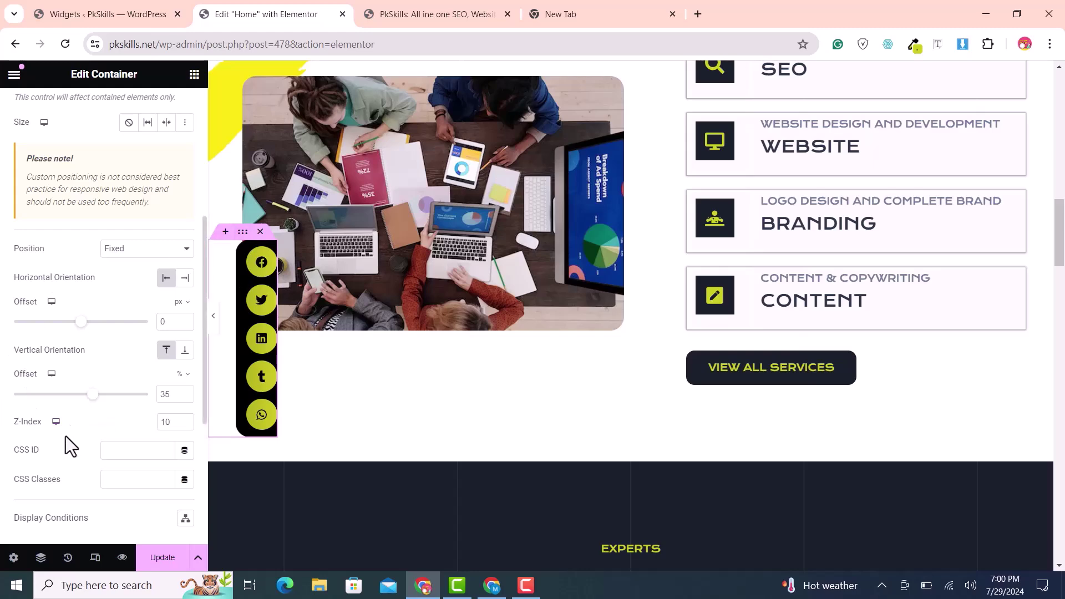
pyautogui.scroll(5, 14, 103)
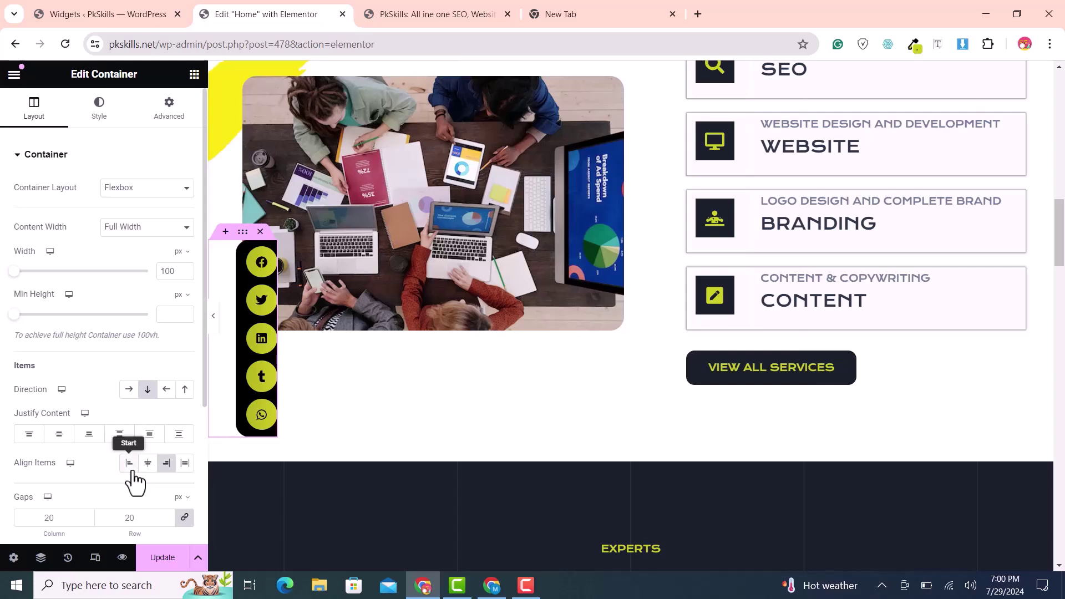
pyautogui.click(130, 468)
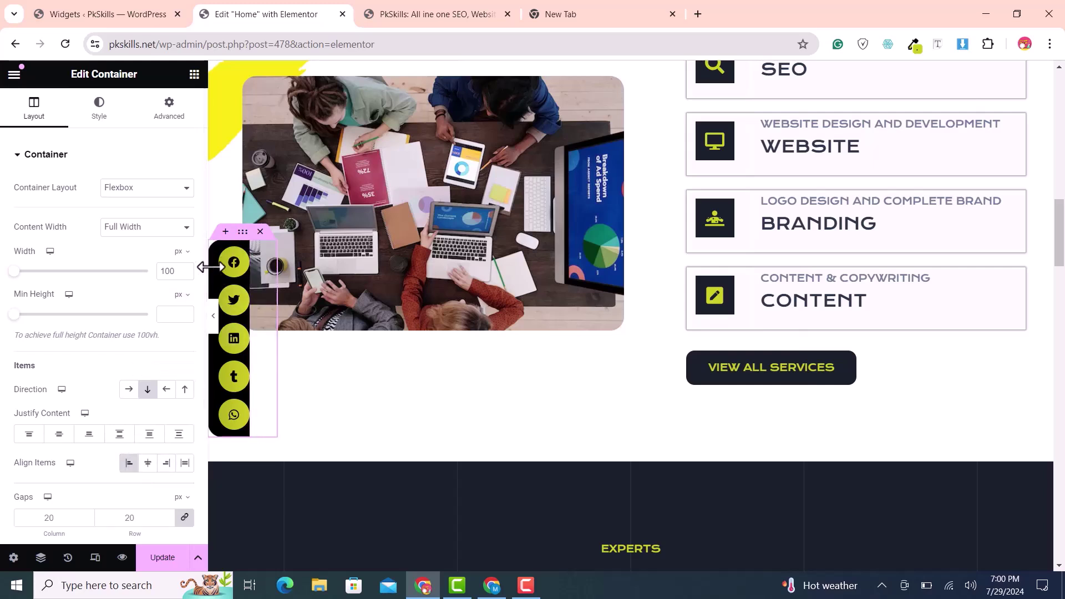
pyautogui.click(242, 249)
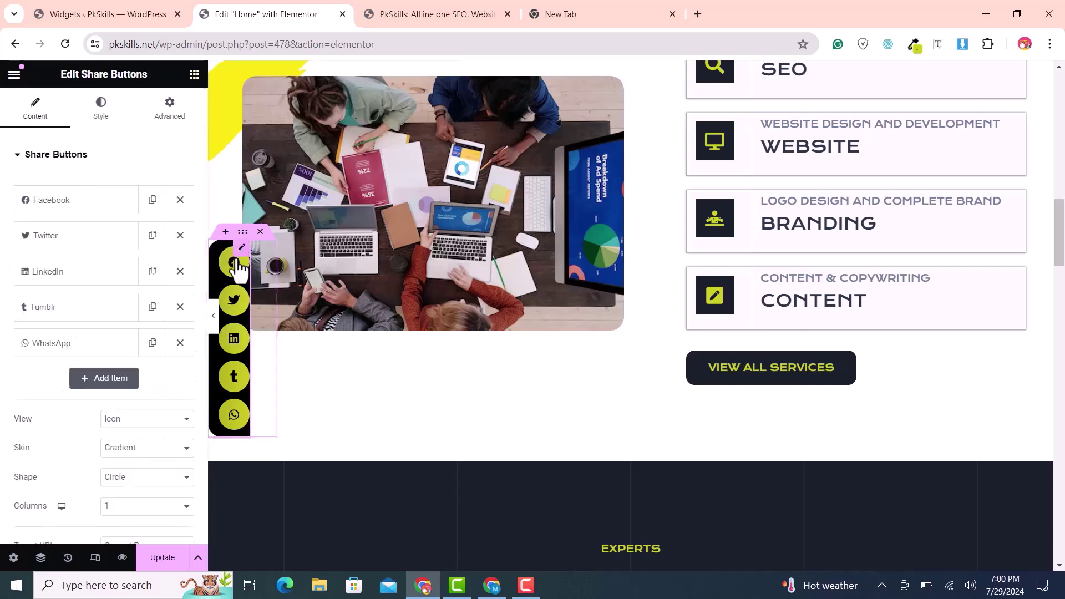
# - Set the share bar's padding to 10, 15, 10, 0 px in the Advanced tab
pyautogui.scroll(-3, 112, 455)
pyautogui.scroll(3, 116, 444)
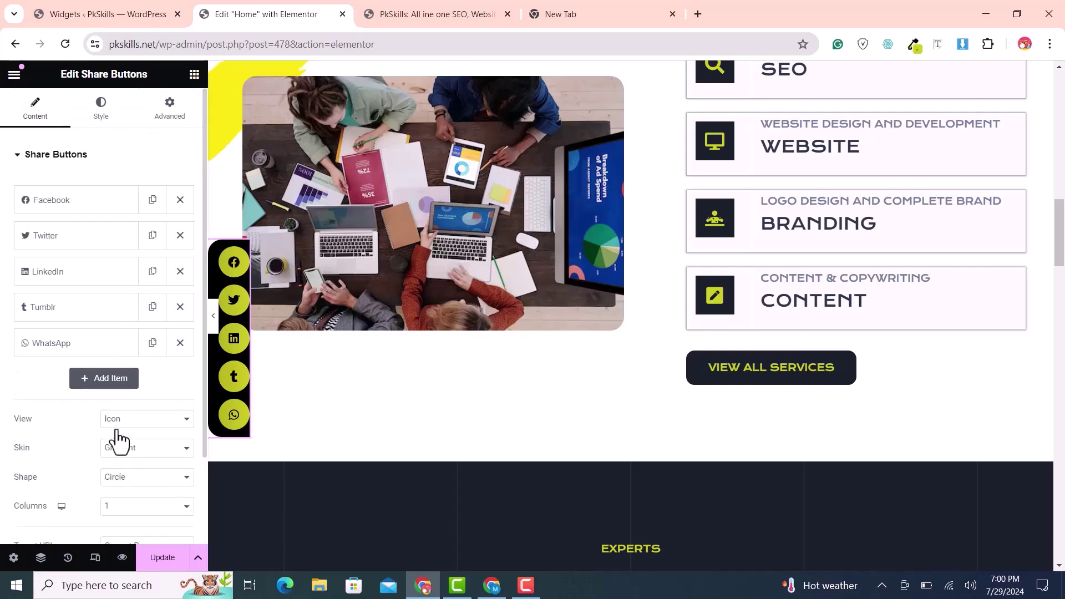
pyautogui.click(172, 114)
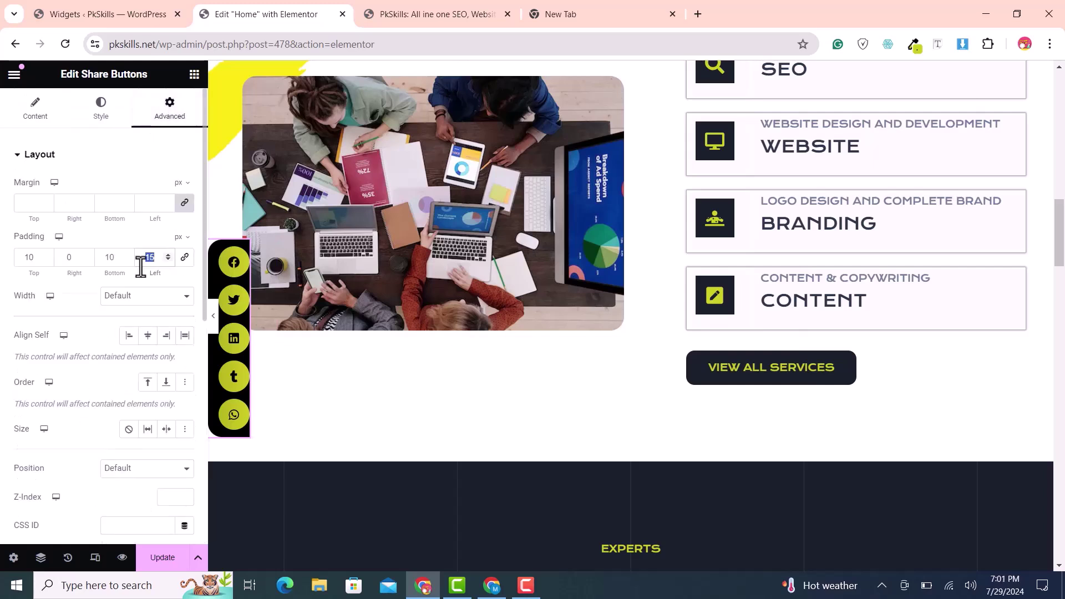
pyautogui.write('0')
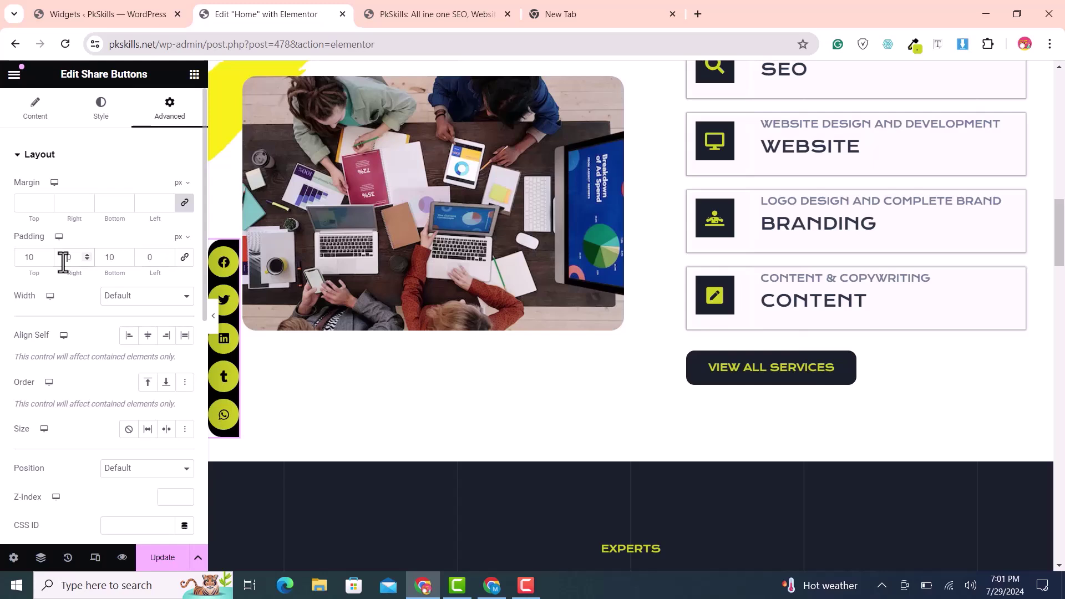
pyautogui.write('15')
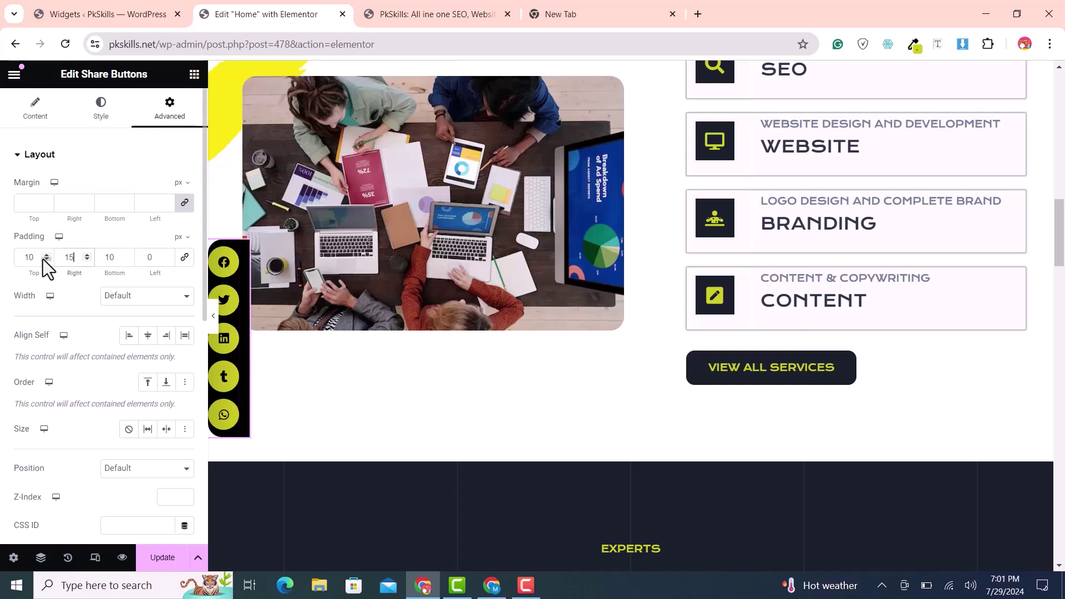
pyautogui.doubleClick(34, 258)
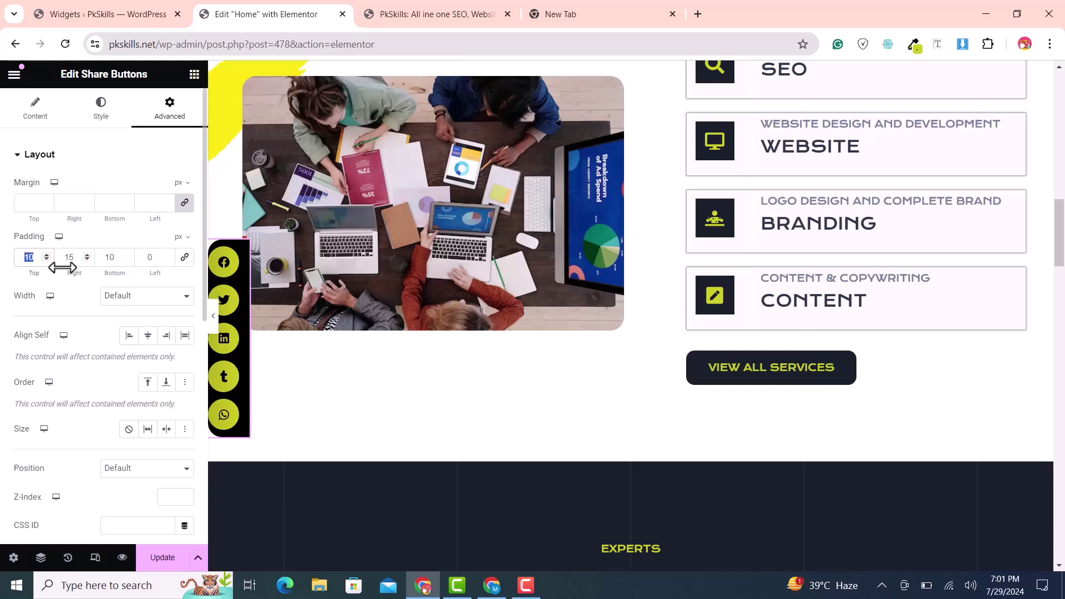
pyautogui.scroll(-5, 41, 480)
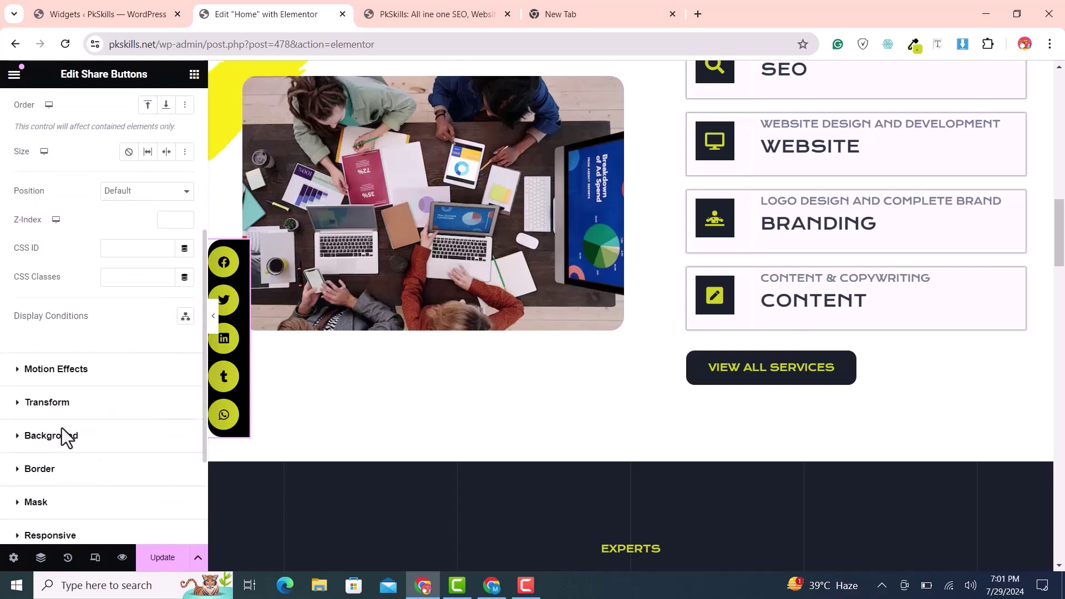
# - Set the share bar's border radius to 0, 20, 20, 0 px, rounding only its right corners
pyautogui.click(40, 469)
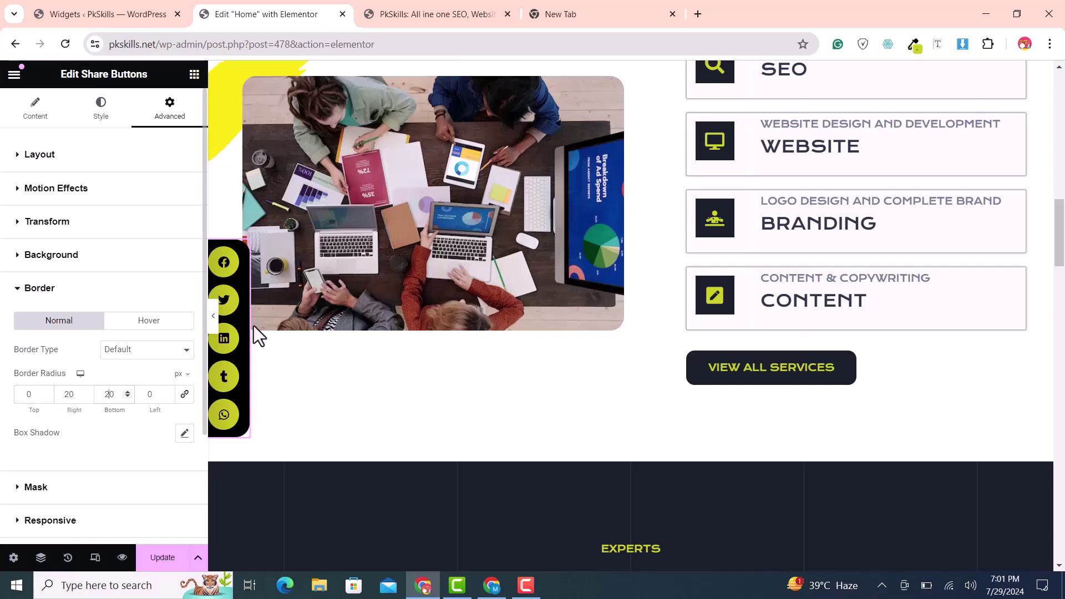
pyautogui.scroll(10, 870, 348)
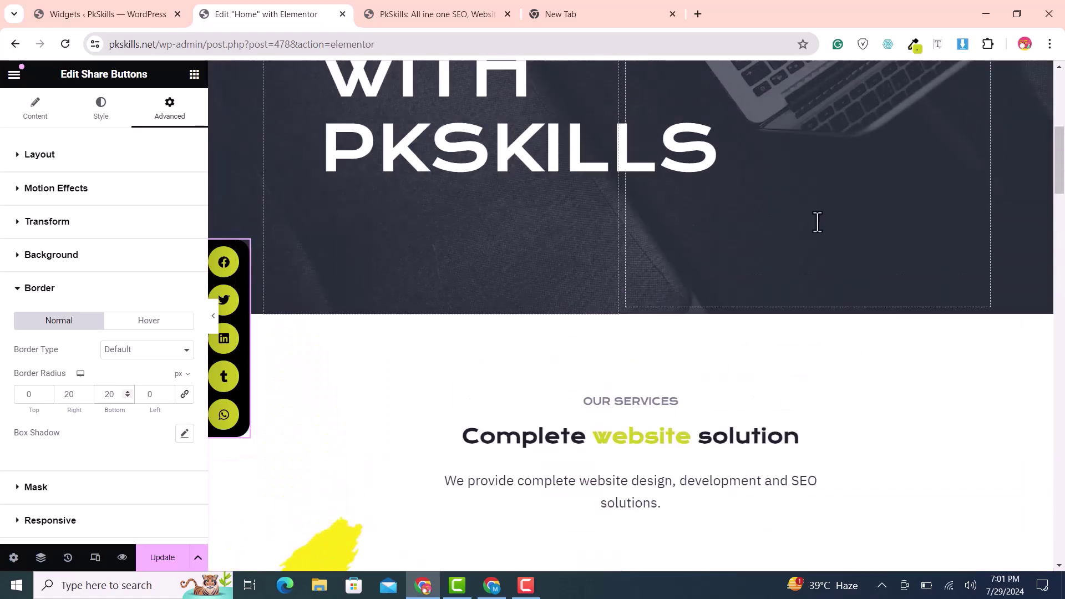
# - Save the homepage and reload the live preview, scrolling to check the left-pinned share bar
pyautogui.click(162, 558)
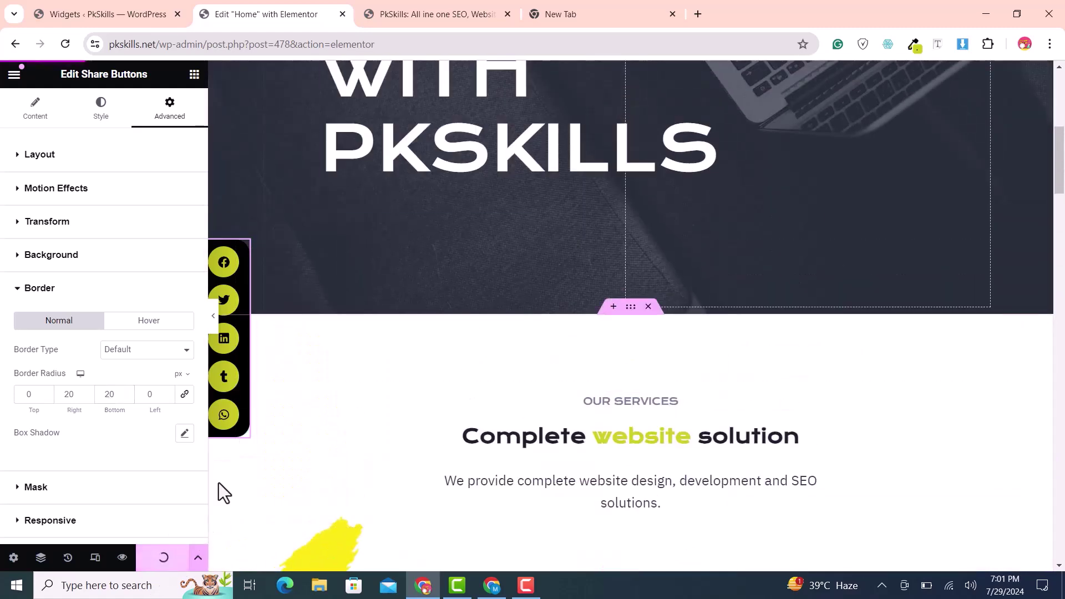
pyautogui.click(411, 3)
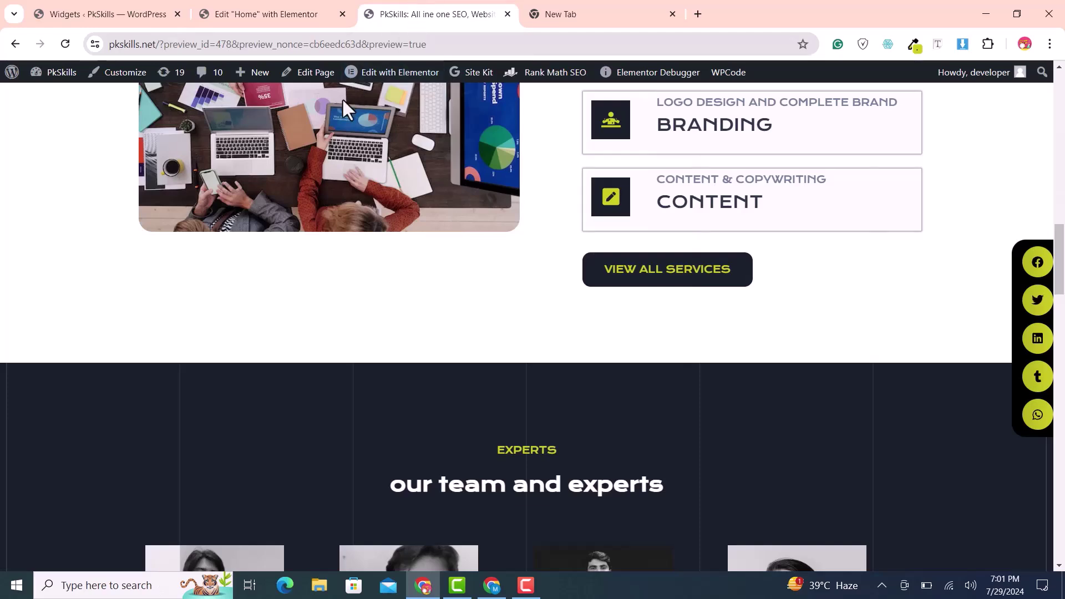
pyautogui.press('F5')
pyautogui.scroll(-5, 498, 182)
pyautogui.scroll(-2, 502, 195)
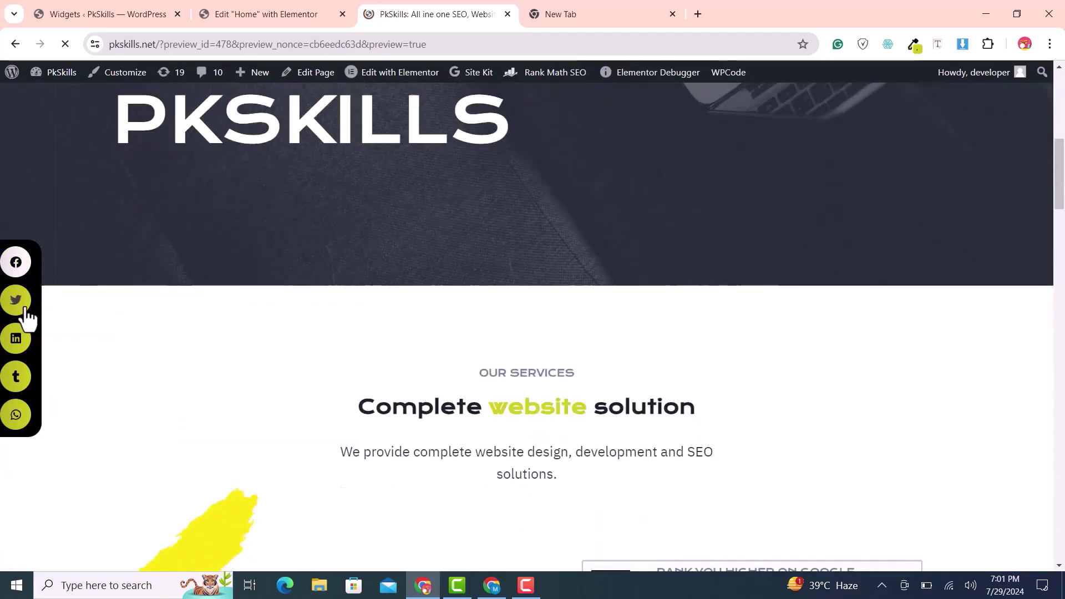
pyautogui.scroll(7, 16, 414)
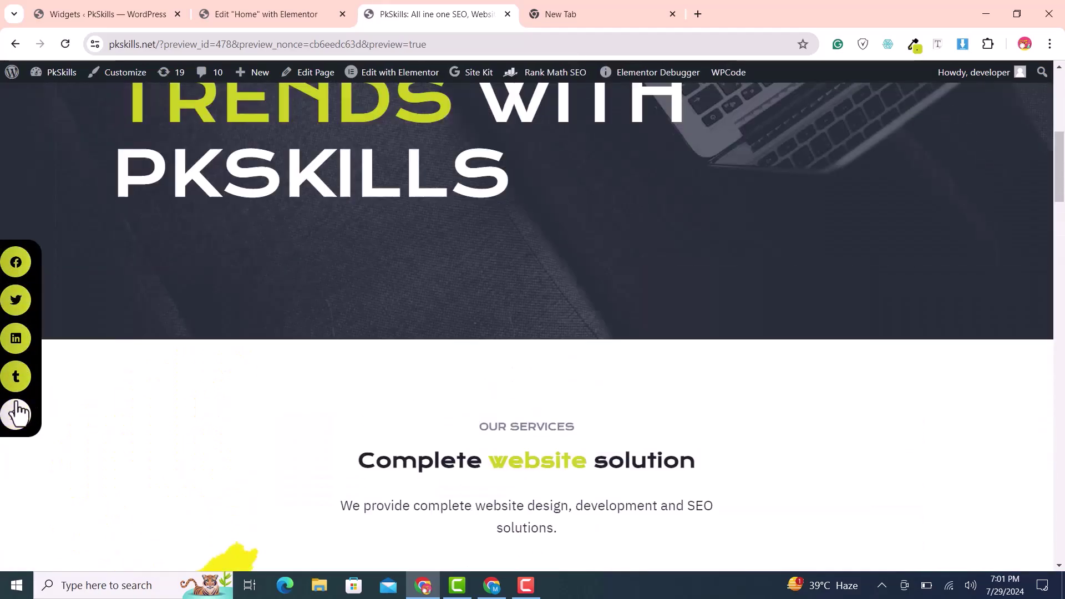
pyautogui.scroll(-13, 17, 415)
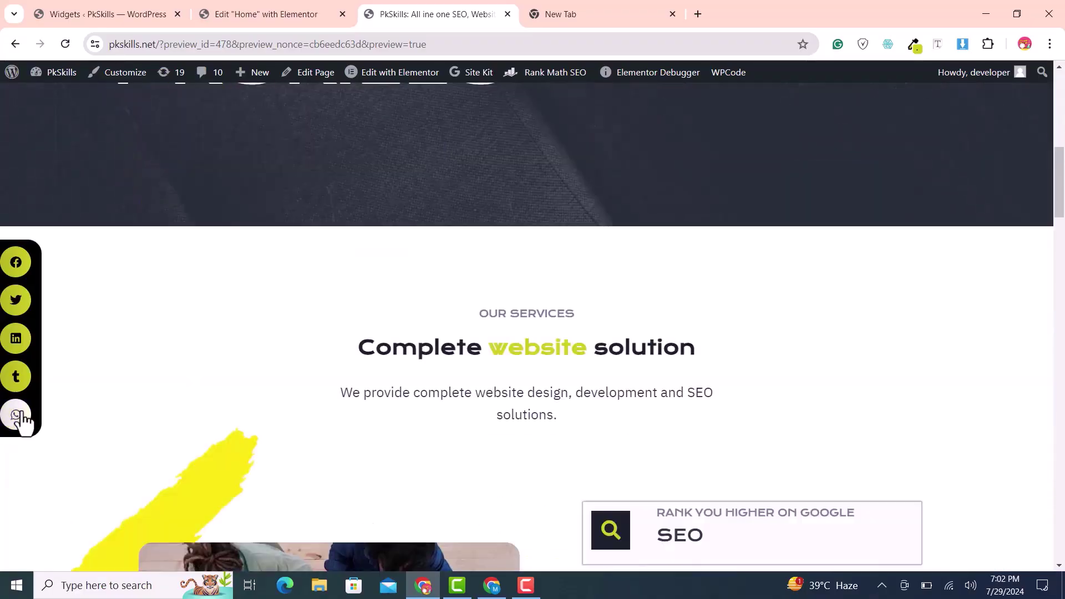
pyautogui.scroll(8, 304, 336)
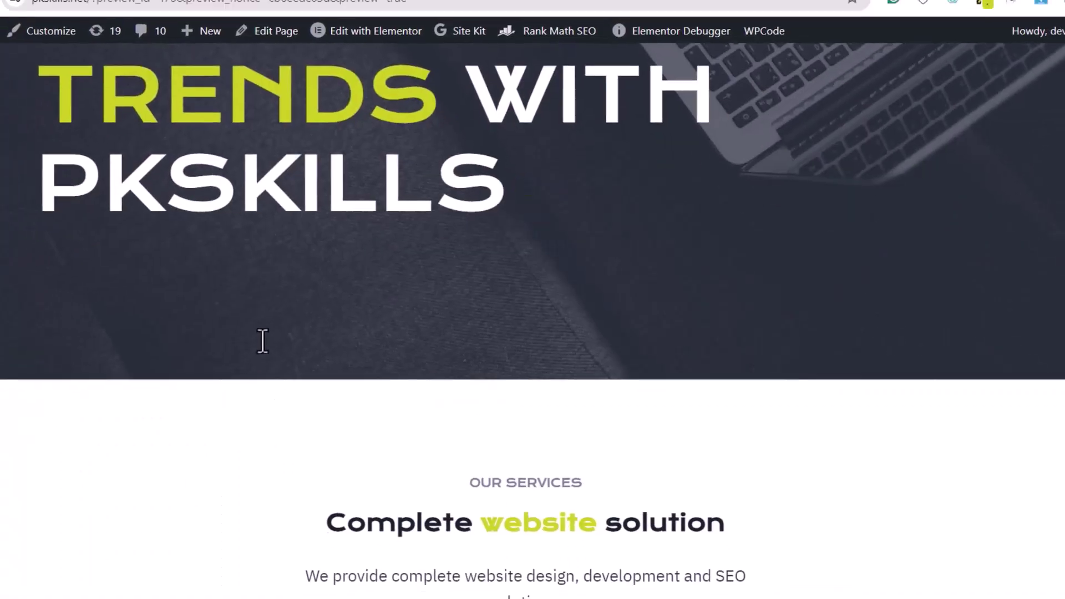
pyautogui.scroll(-5, 262, 341)
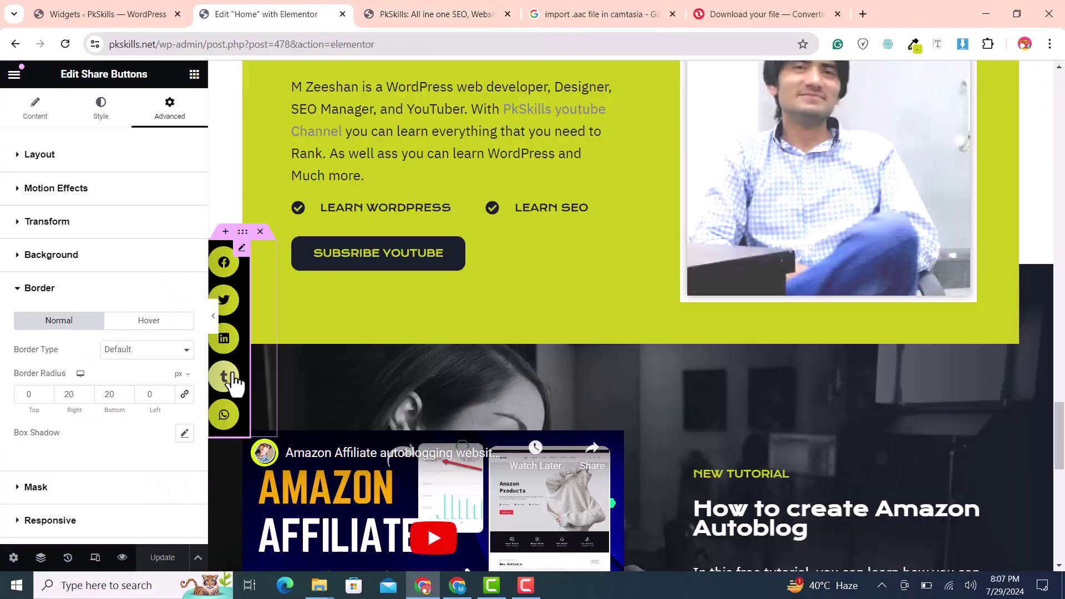
# - Scroll the editor canvas to confirm the share bar stays fixed on the left edge
pyautogui.scroll(5, 951, 400)
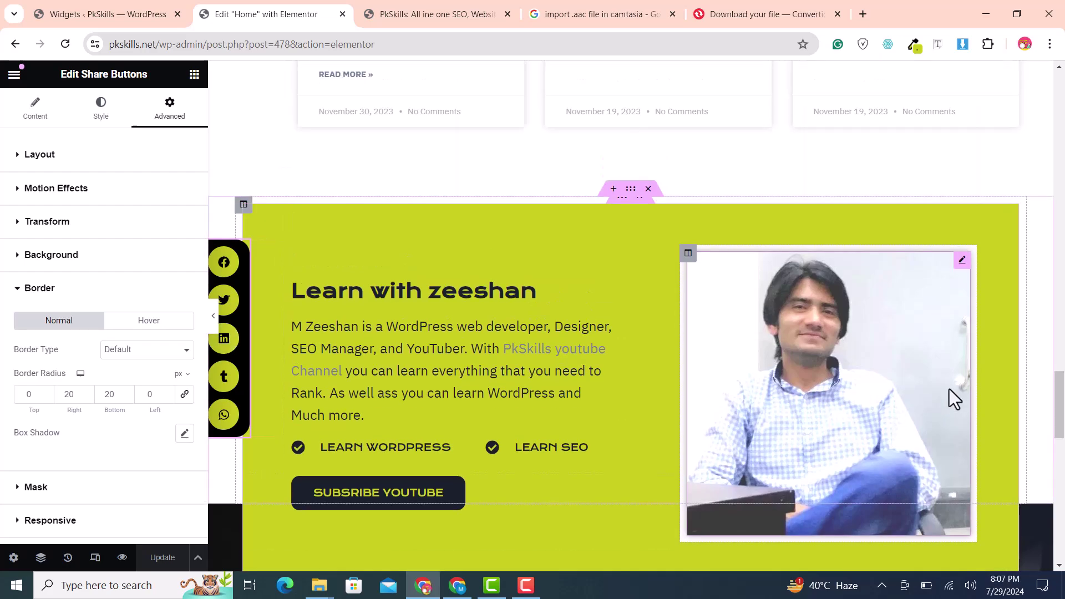
pyautogui.scroll(-10, 1062, 389)
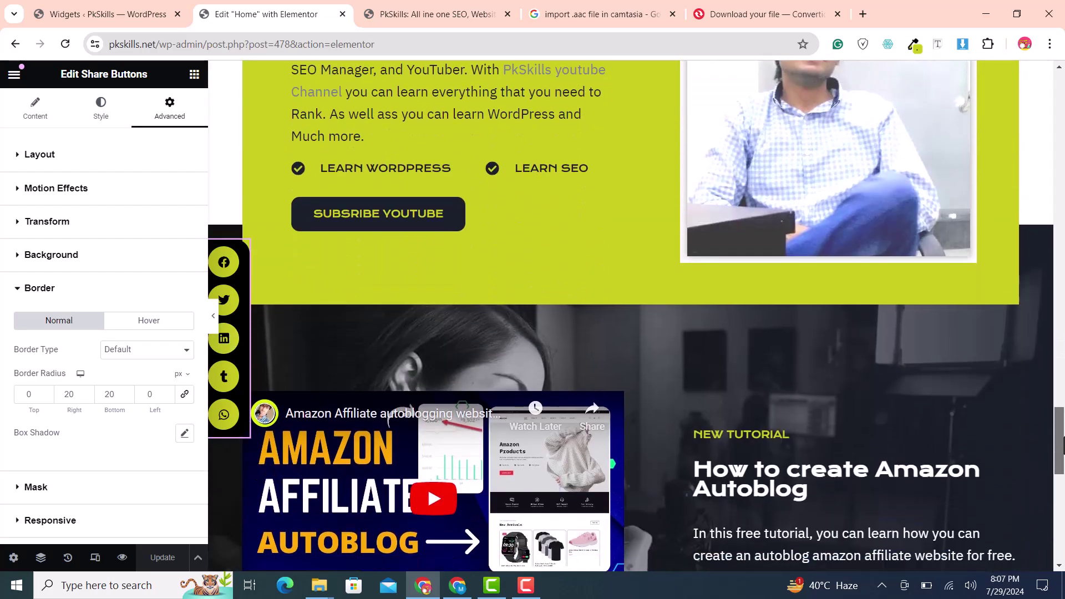
pyautogui.scroll(6, 1062, 366)
pyautogui.moveTo(1062, 357)
pyautogui.mouseDown()
pyautogui.moveTo(1060, 198)
pyautogui.moveTo(1062, 375)
pyautogui.mouseUp()
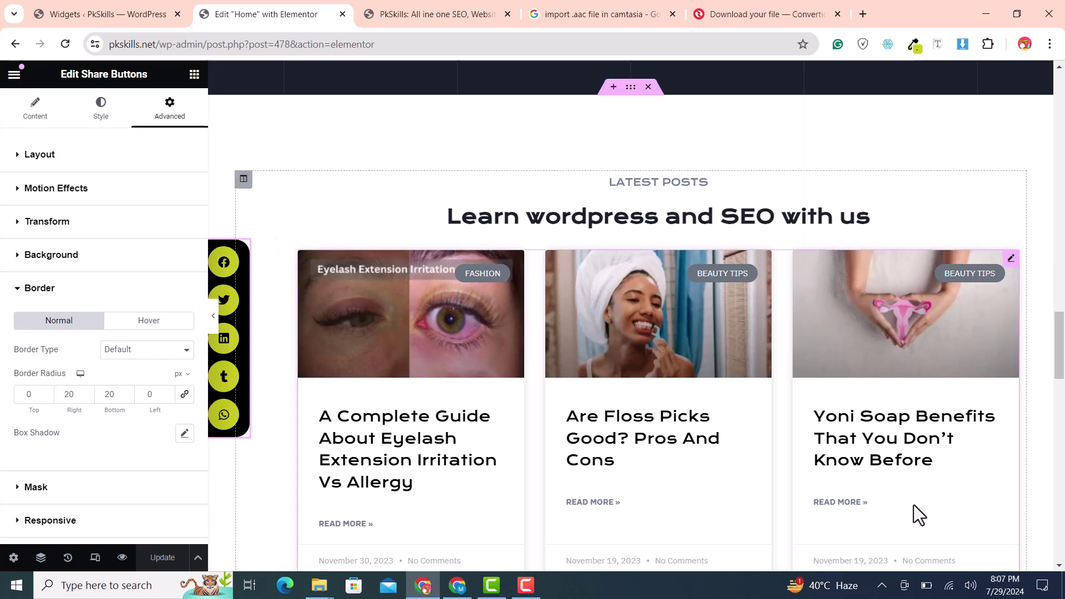
pyautogui.scroll(-5, 914, 505)
pyautogui.scroll(1, 909, 508)
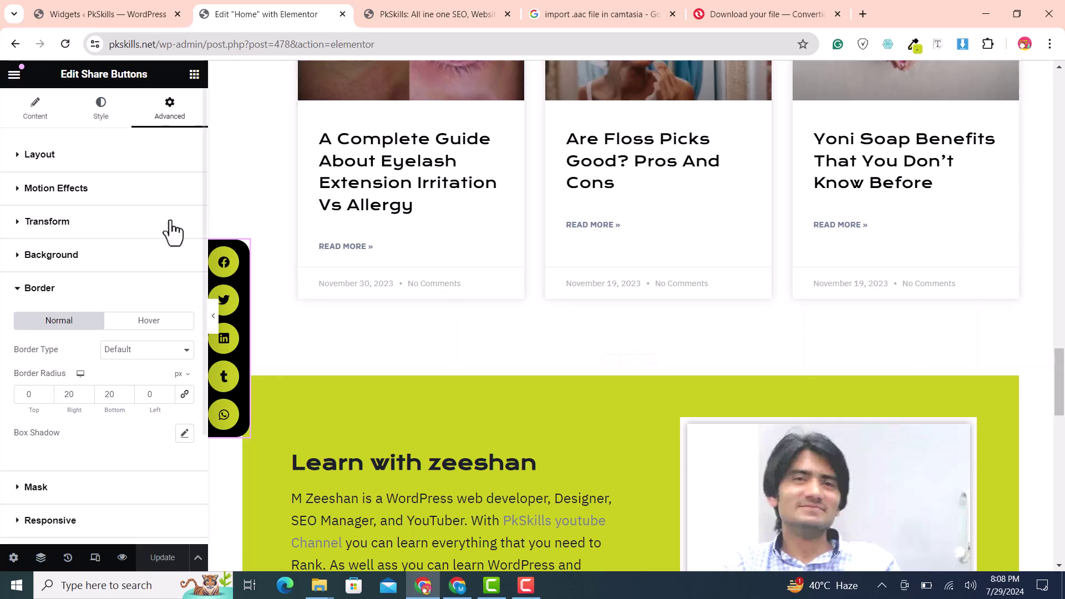
pyautogui.moveTo(238, 238)
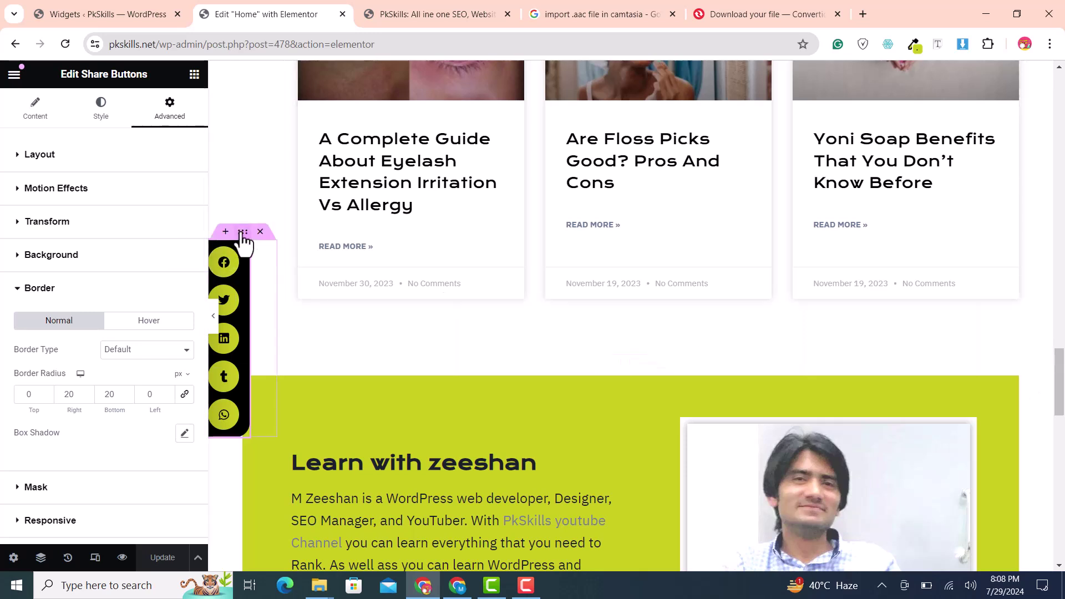
# - Duplicate the share bar container and rename the two containers Share and Social Icons in Navigator
pyautogui.rightClick(242, 236)
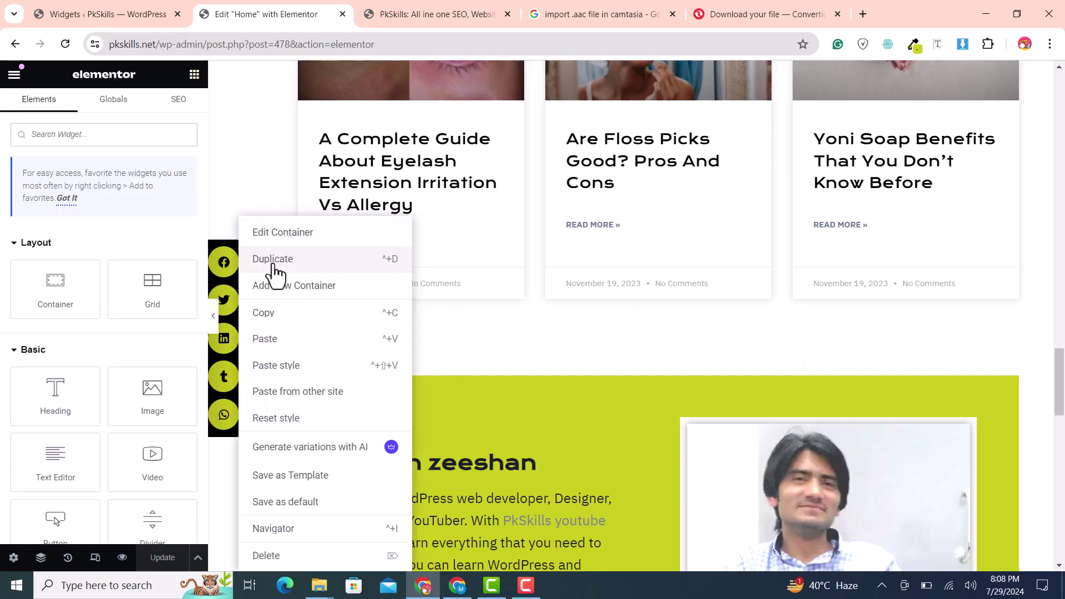
pyautogui.hotkey('ctrl', 'i')
pyautogui.scroll(-2, 1039, 333)
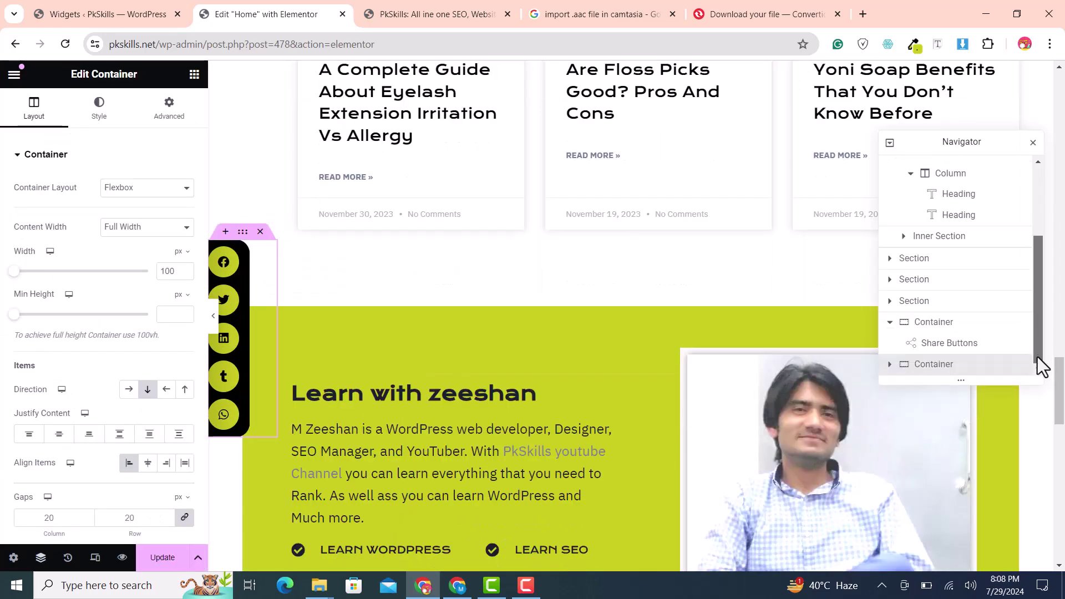
pyautogui.click(922, 328)
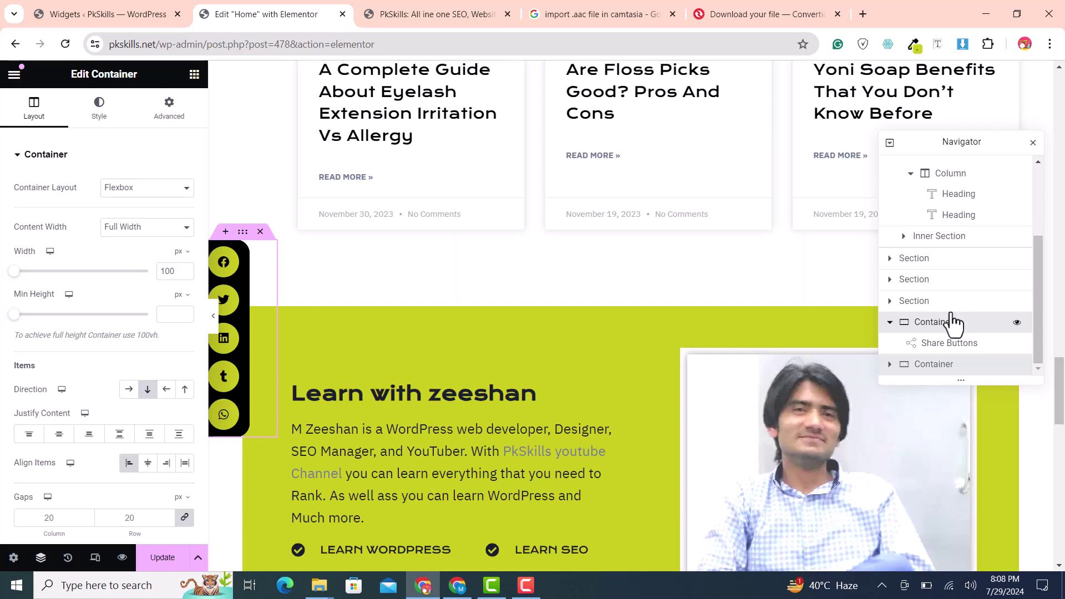
pyautogui.doubleClick(949, 328)
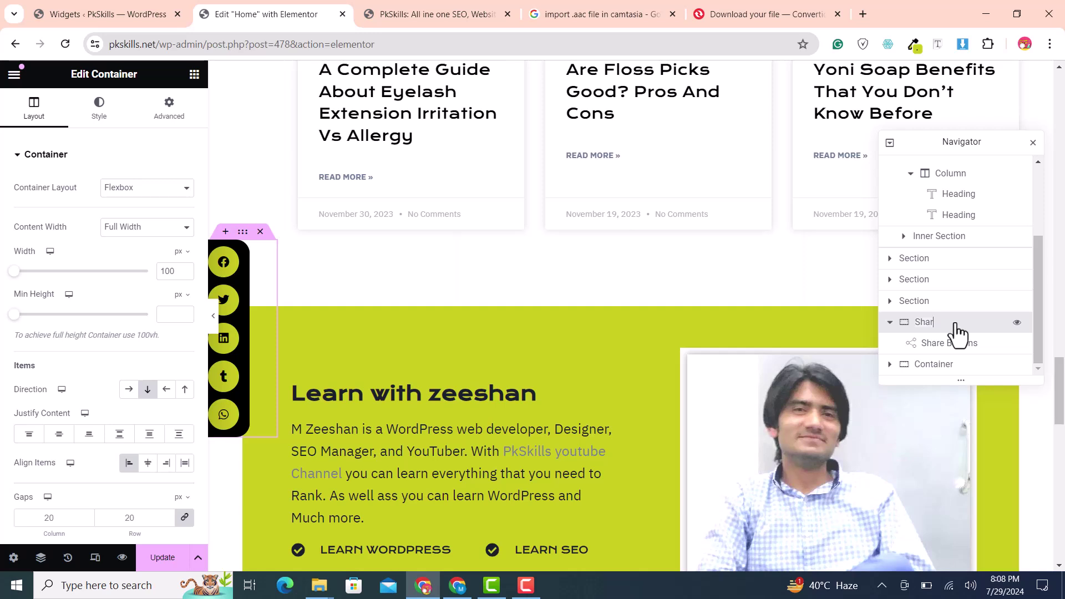
pyautogui.doubleClick(944, 366)
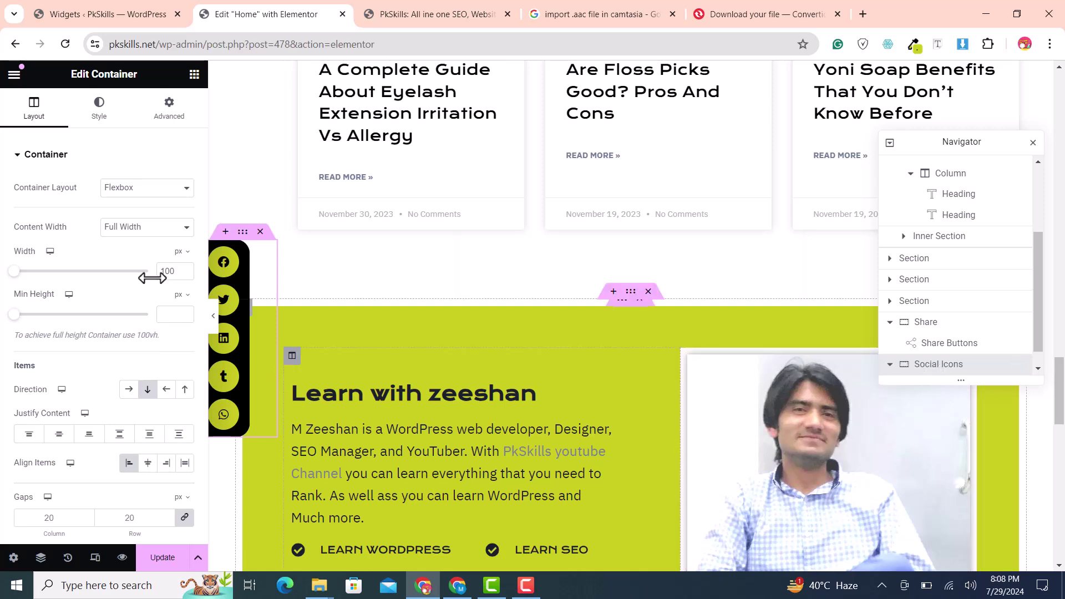
# - Set the fixed Social Icons container's horizontal orientation to Right, pinning it to the right edge
pyautogui.click(170, 109)
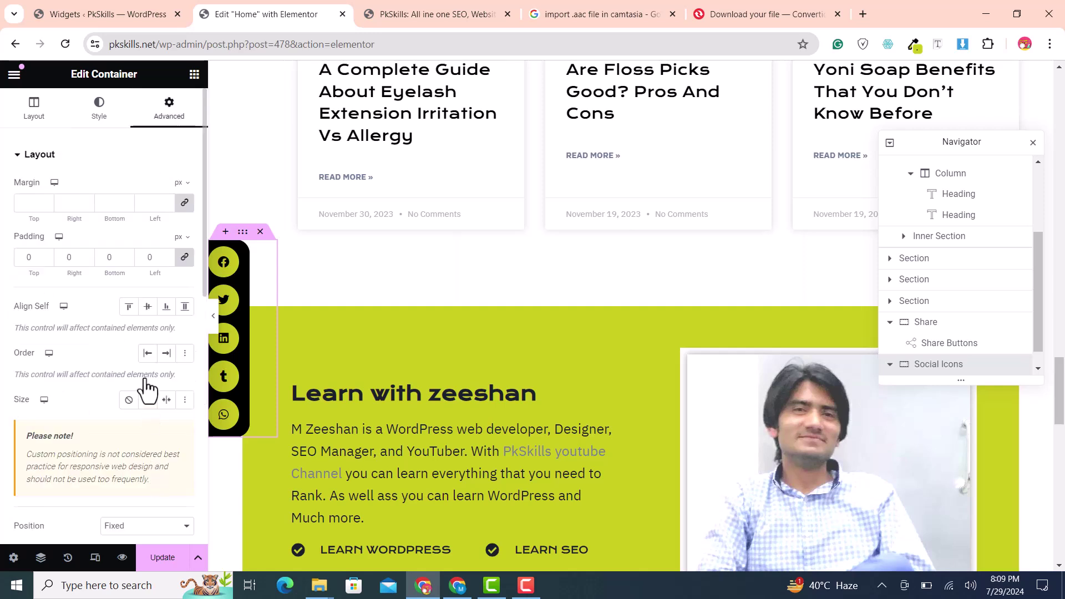
pyautogui.scroll(-2, 158, 388)
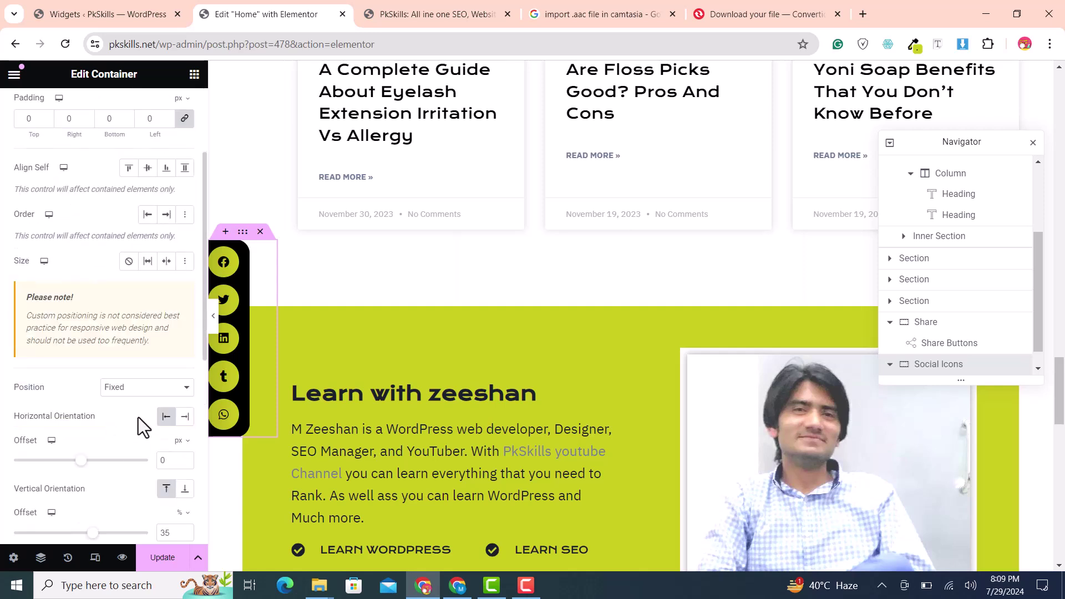
pyautogui.click(183, 417)
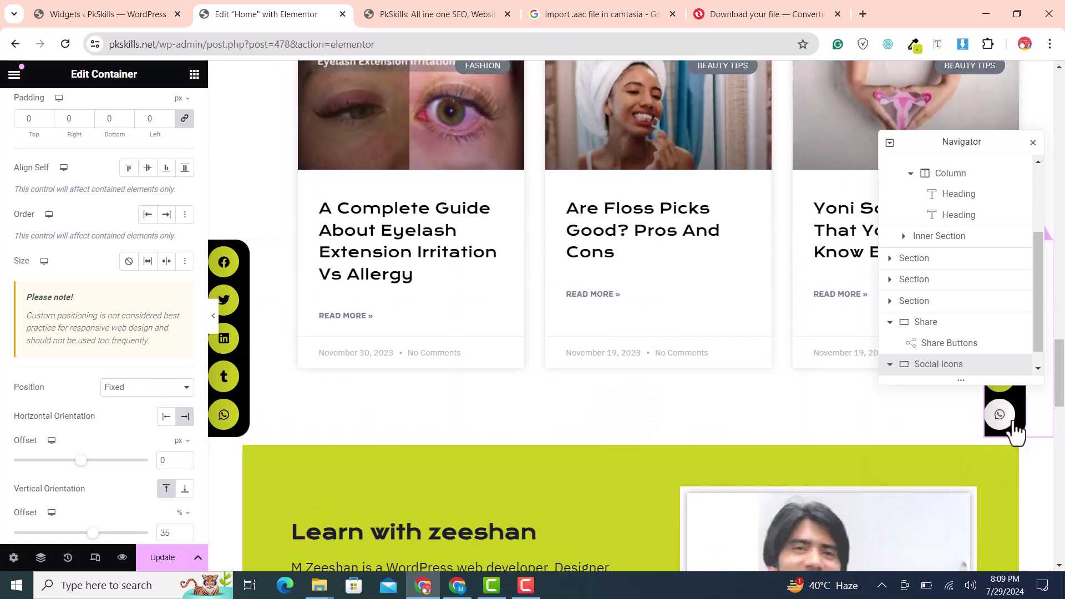
pyautogui.click(1033, 143)
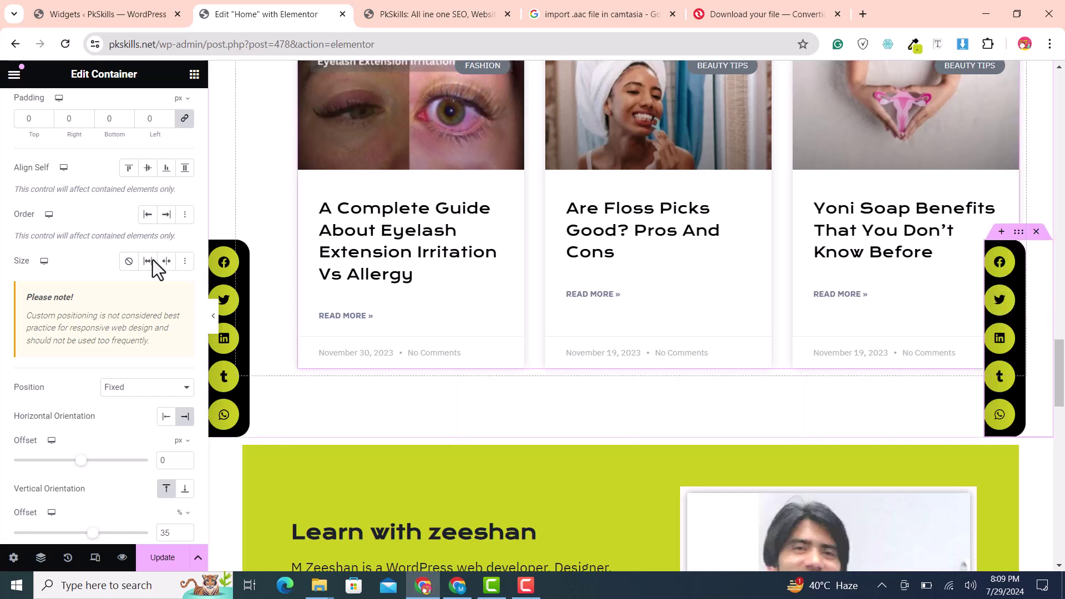
pyautogui.scroll(3, 128, 160)
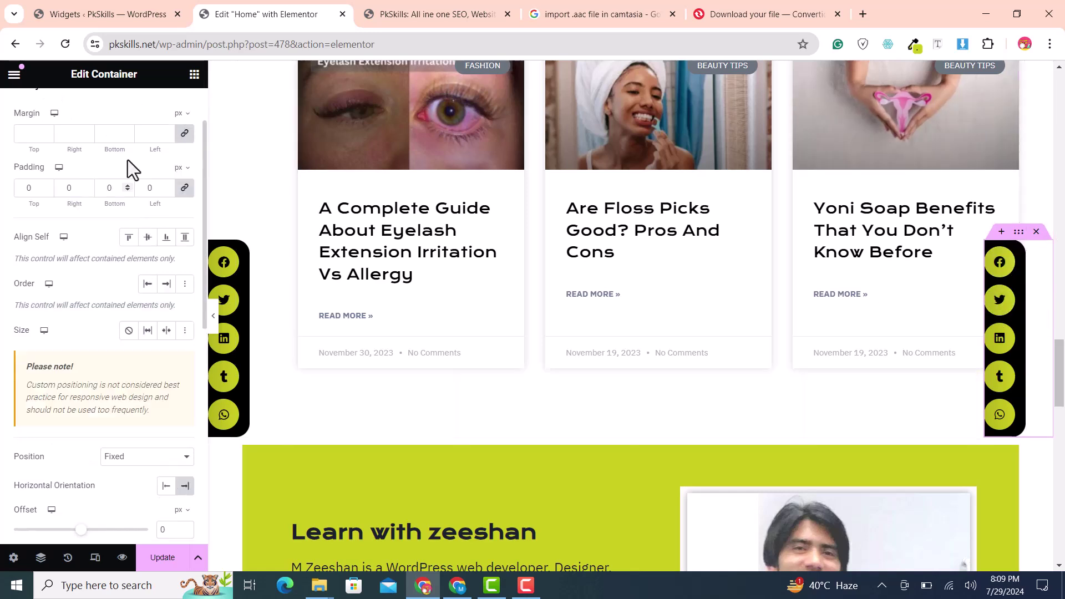
# - Search for the Social Icons widget and place it in the right-edge container
pyautogui.click(194, 75)
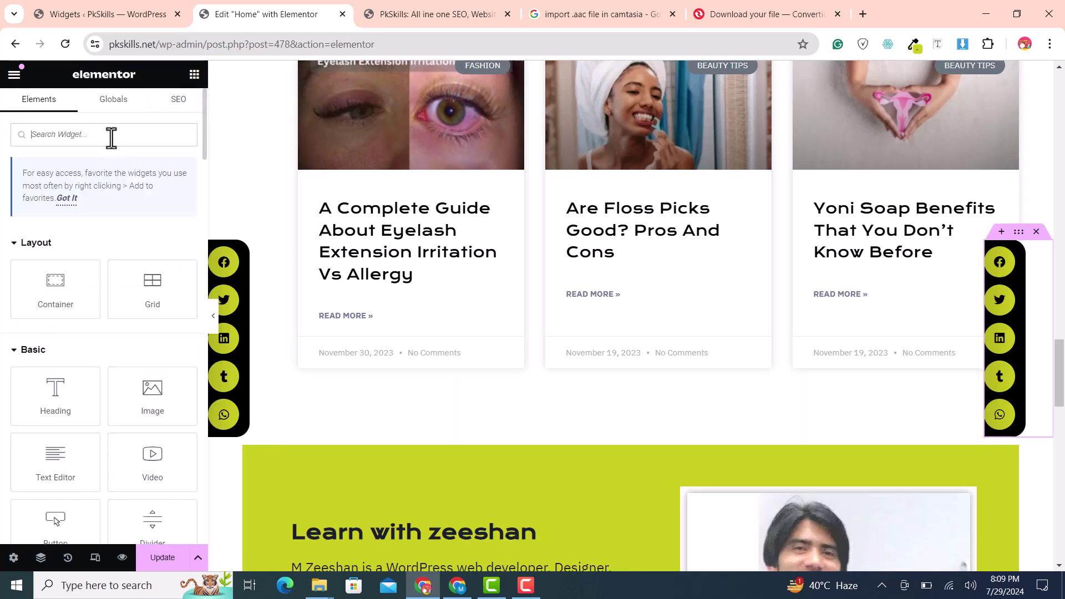
pyautogui.write('i')
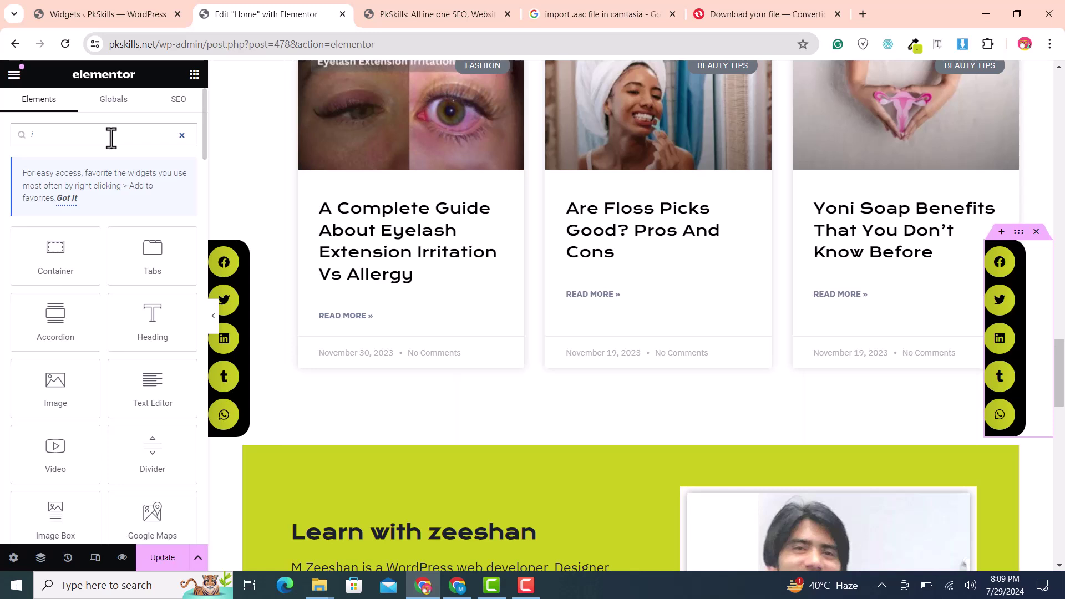
pyautogui.press('BackSpace')
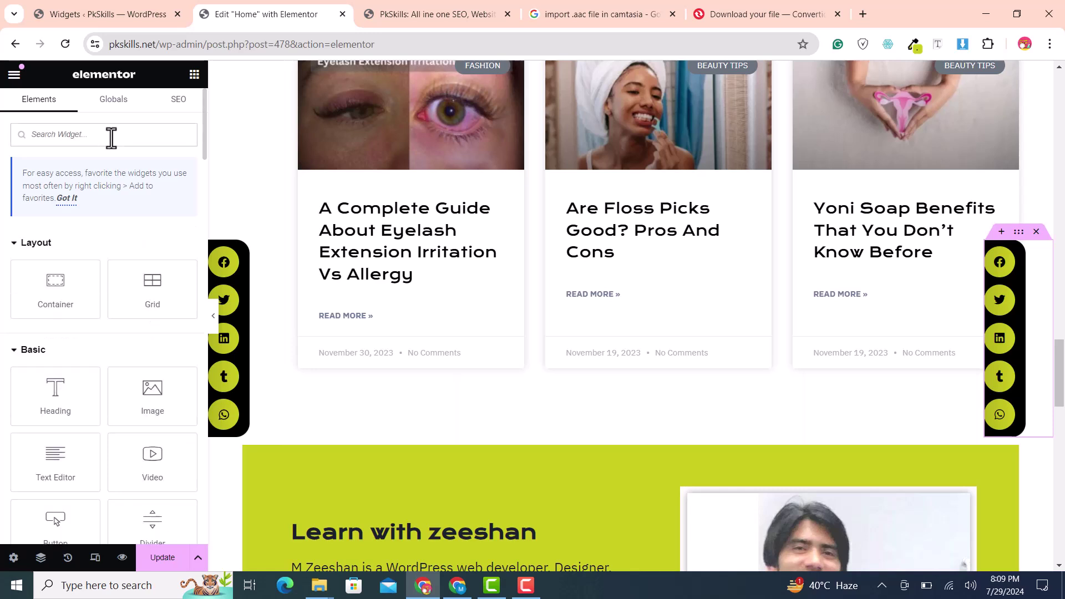
pyautogui.write('socia')
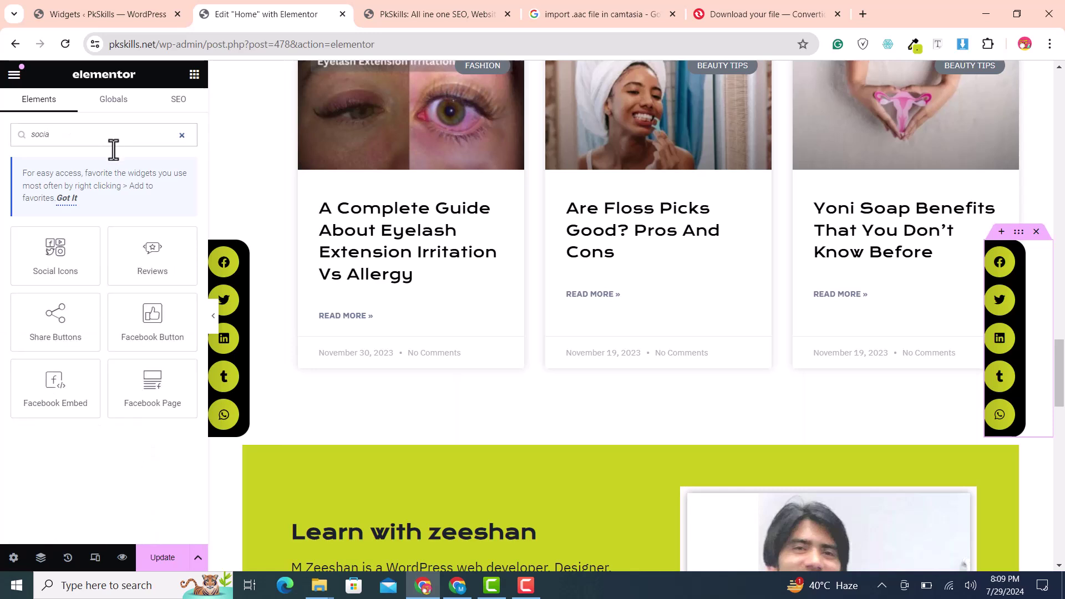
pyautogui.moveTo(67, 261)
pyautogui.mouseDown()
pyautogui.moveTo(1058, 361)
pyautogui.moveTo(1042, 332)
pyautogui.moveTo(1030, 457)
pyautogui.moveTo(111, 338)
pyautogui.moveTo(82, 264)
pyautogui.mouseUp()
pyautogui.scroll(-6, 1055, 416)
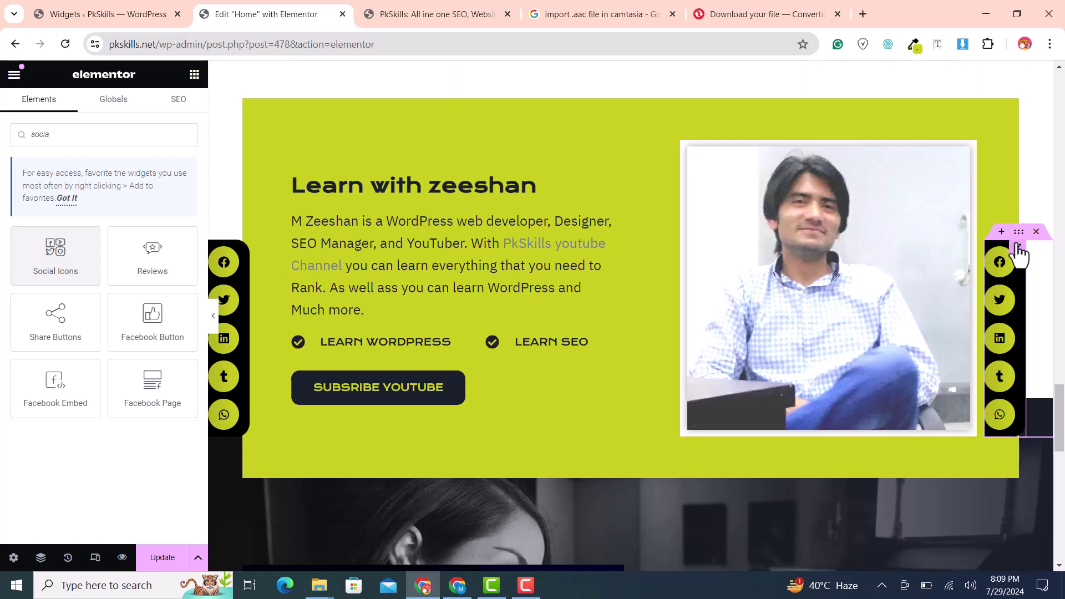
pyautogui.scroll(-10, 974, 438)
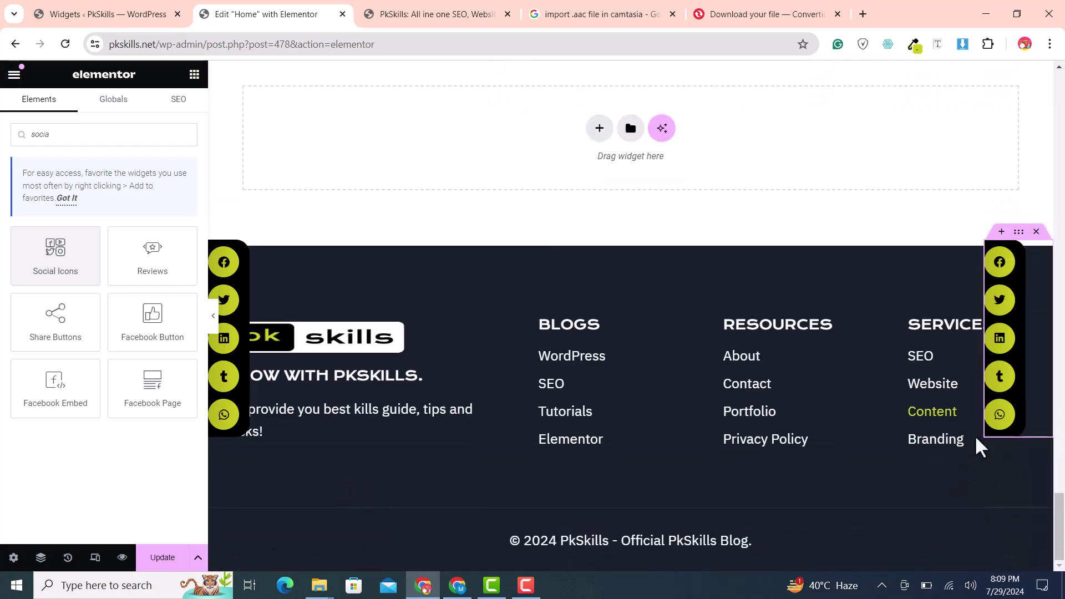
pyautogui.scroll(4, 977, 444)
pyautogui.moveTo(90, 266); pyautogui.dragTo(1005, 439)
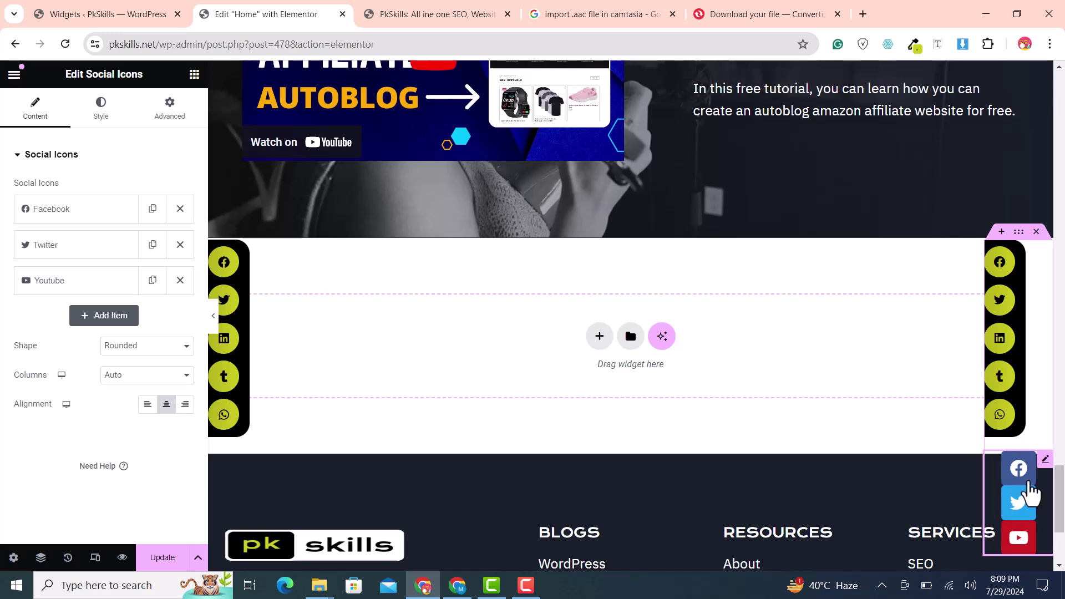
# - Delete the duplicated Share Buttons widget from the right-side container
pyautogui.moveTo(1022, 258)
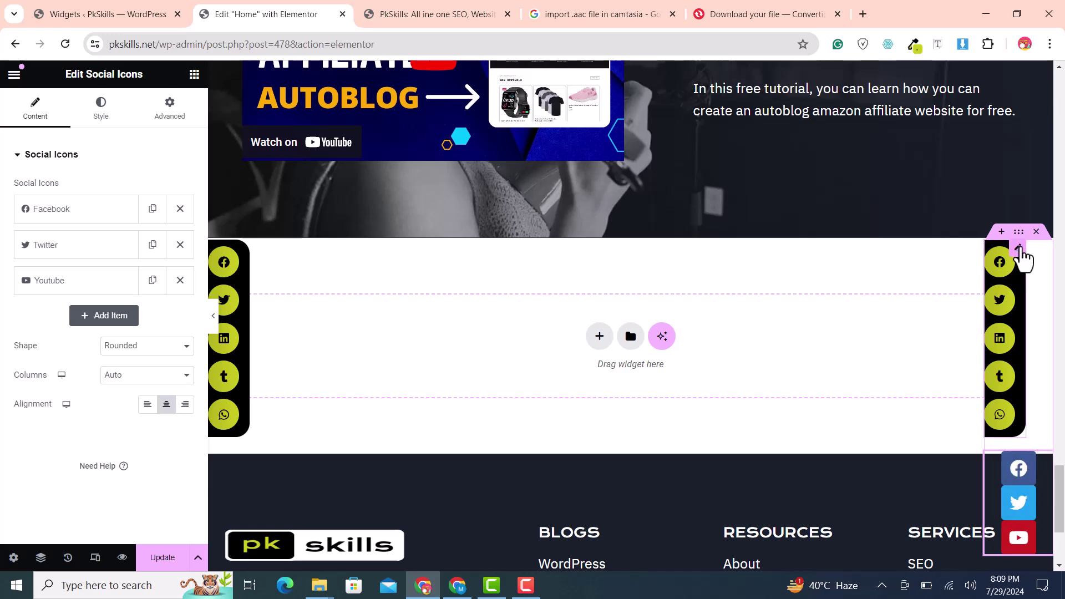
pyautogui.rightClick(1005, 494)
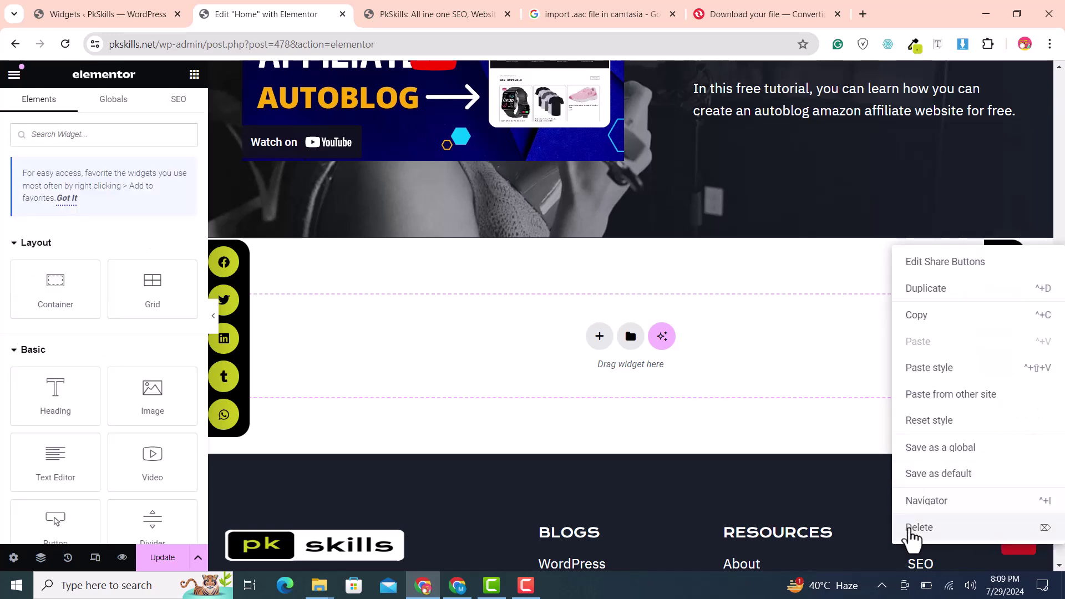
pyautogui.click(910, 530)
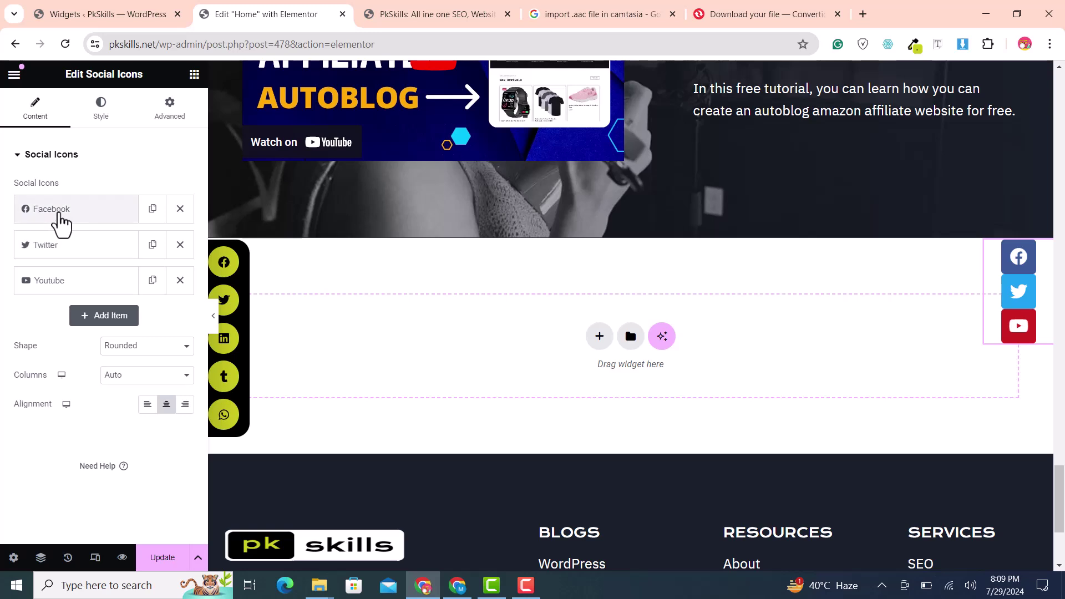
# - Add two new items to the Social Icons list, the first one a WordPress icon
pyautogui.click(56, 211)
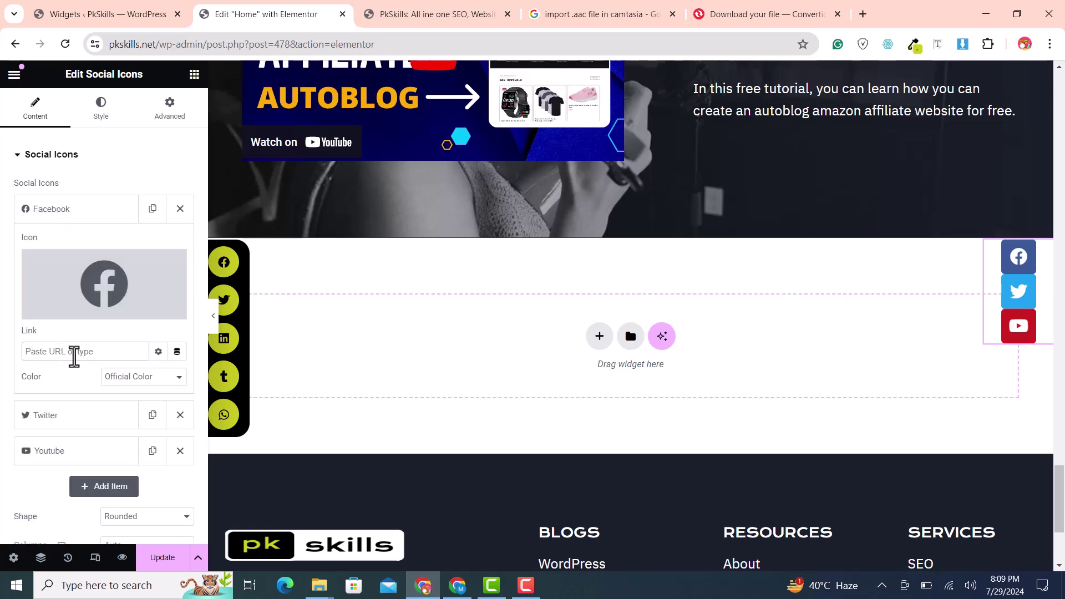
pyautogui.click(65, 211)
pyautogui.click(62, 256)
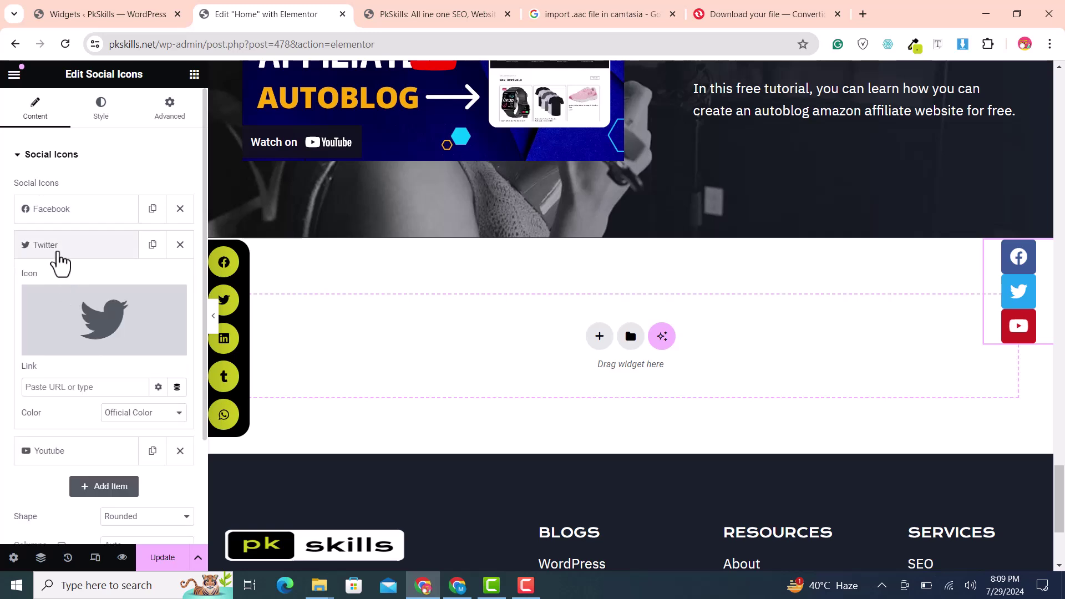
pyautogui.click(62, 256)
pyautogui.click(106, 317)
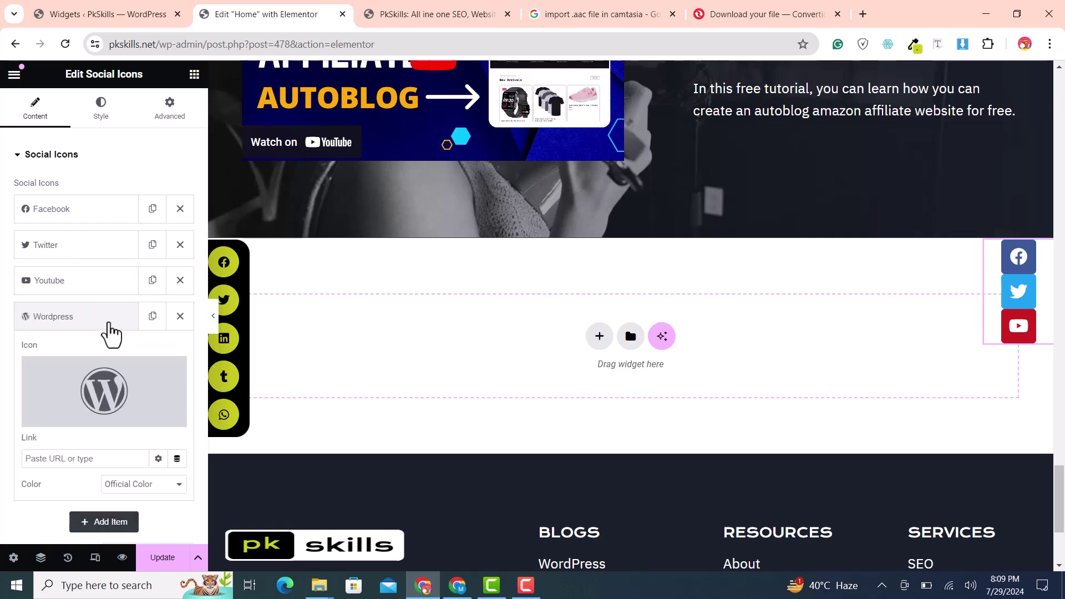
pyautogui.click(86, 319)
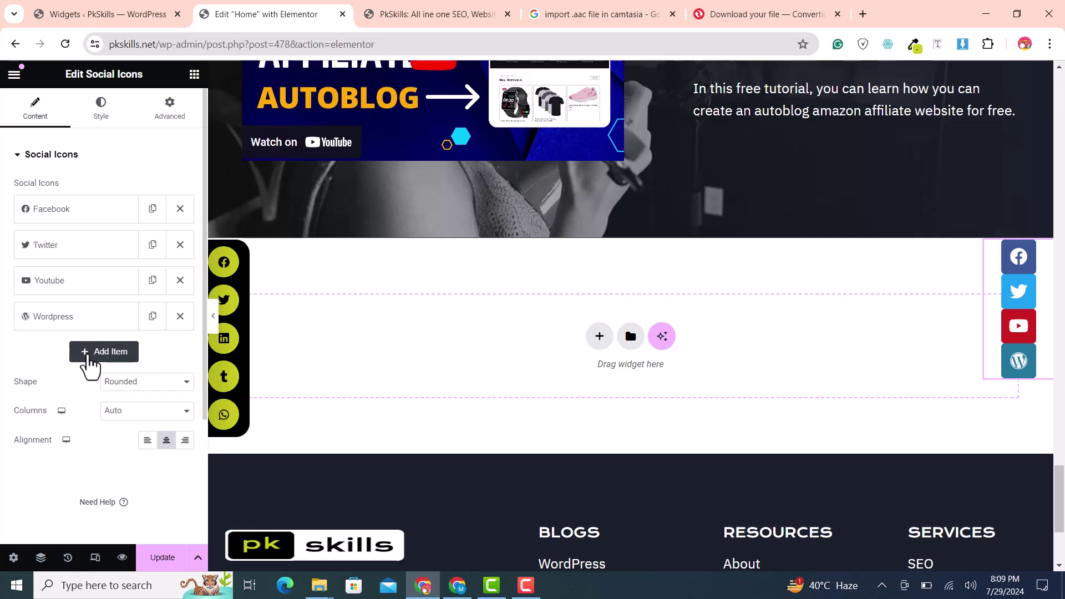
pyautogui.click(88, 356)
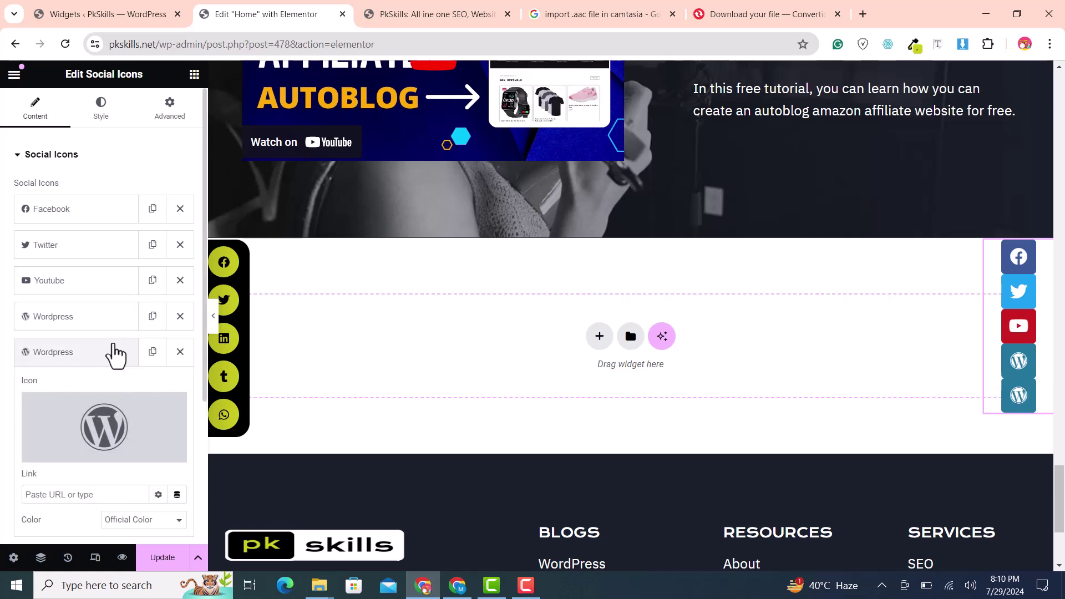
# - Set the fifth item's icon to Linkedin from the Icon Library
pyautogui.scroll(-1, 110, 411)
pyautogui.click(118, 452)
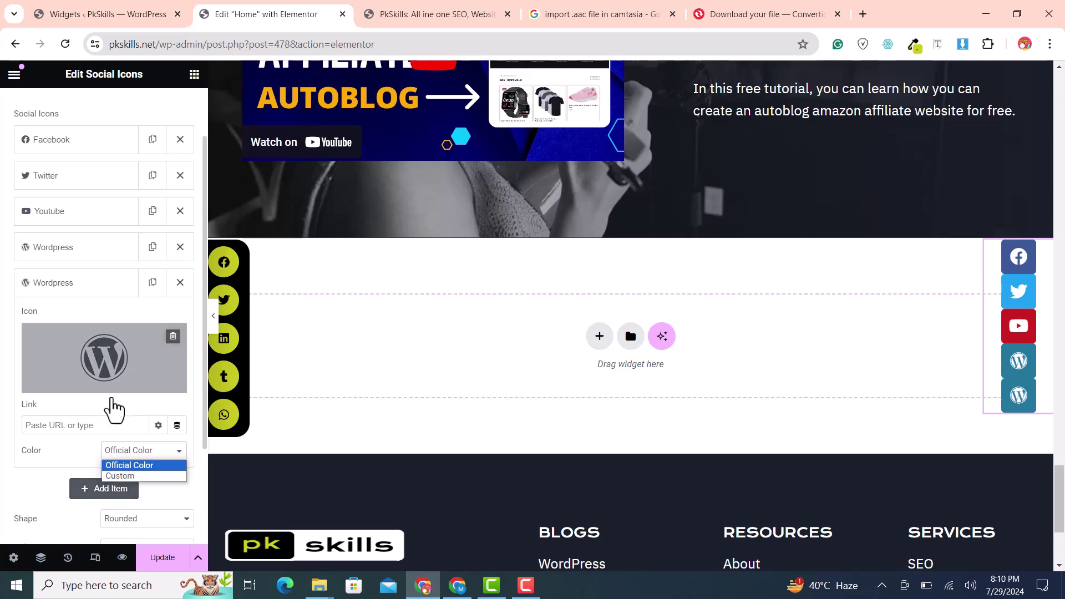
pyautogui.click(137, 367)
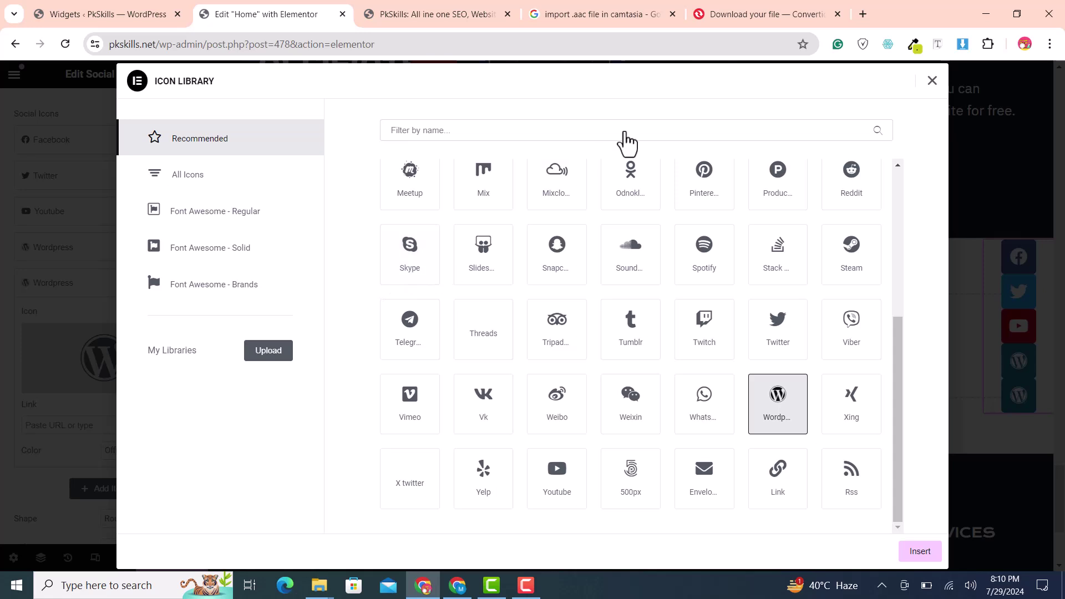
pyautogui.click(624, 132)
pyautogui.write('link')
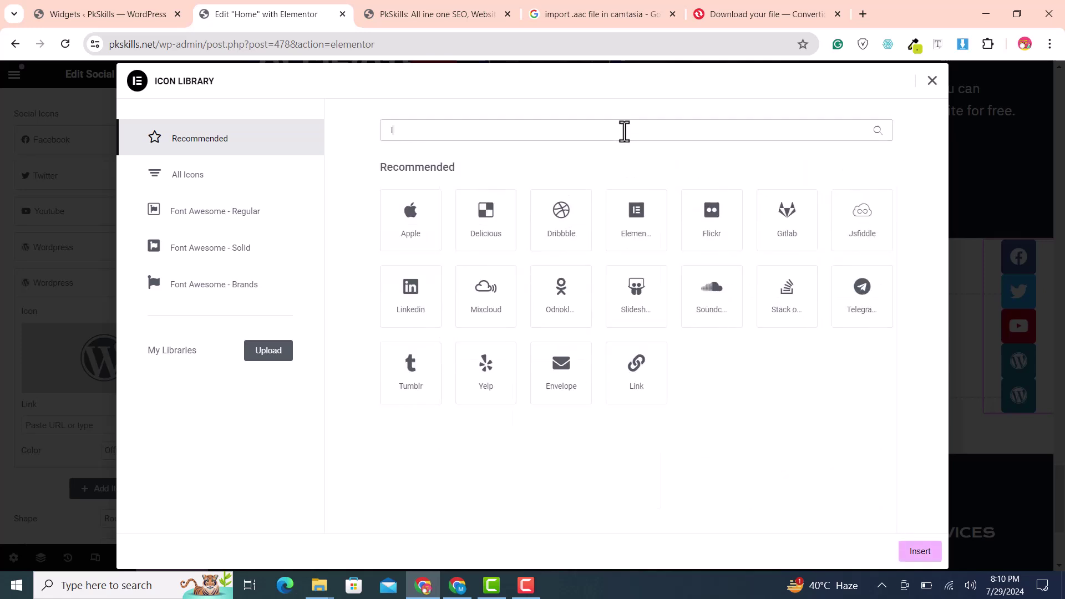
pyautogui.click(426, 236)
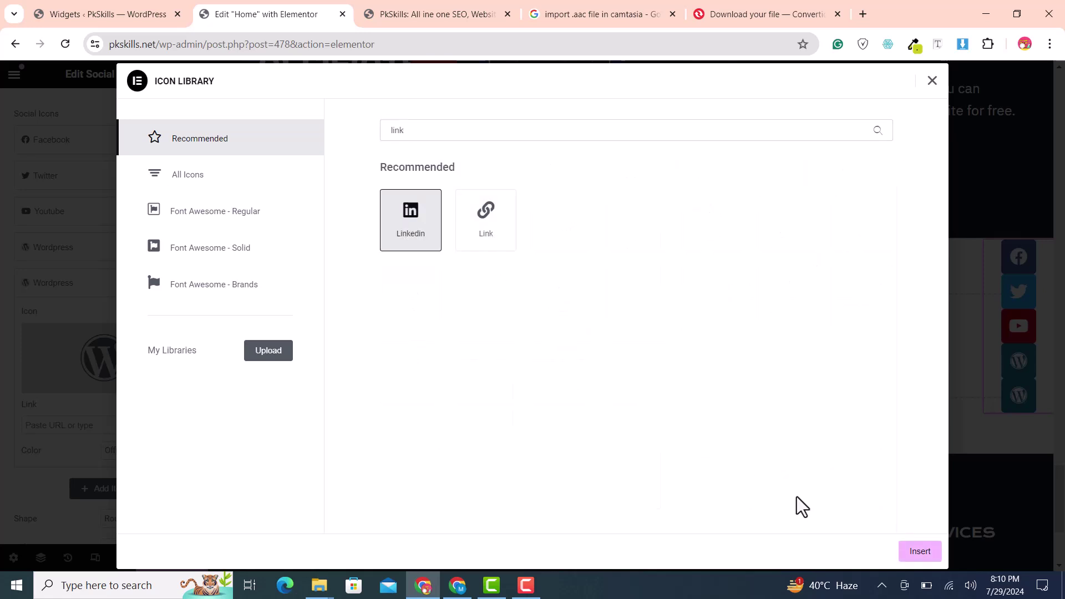
pyautogui.click(919, 552)
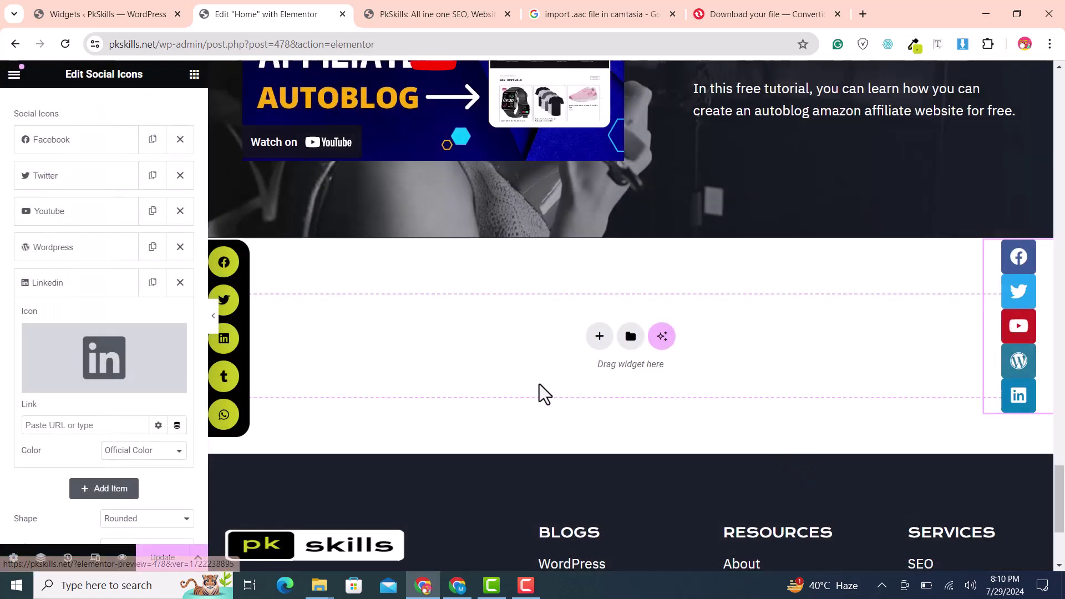
pyautogui.moveTo(225, 265)
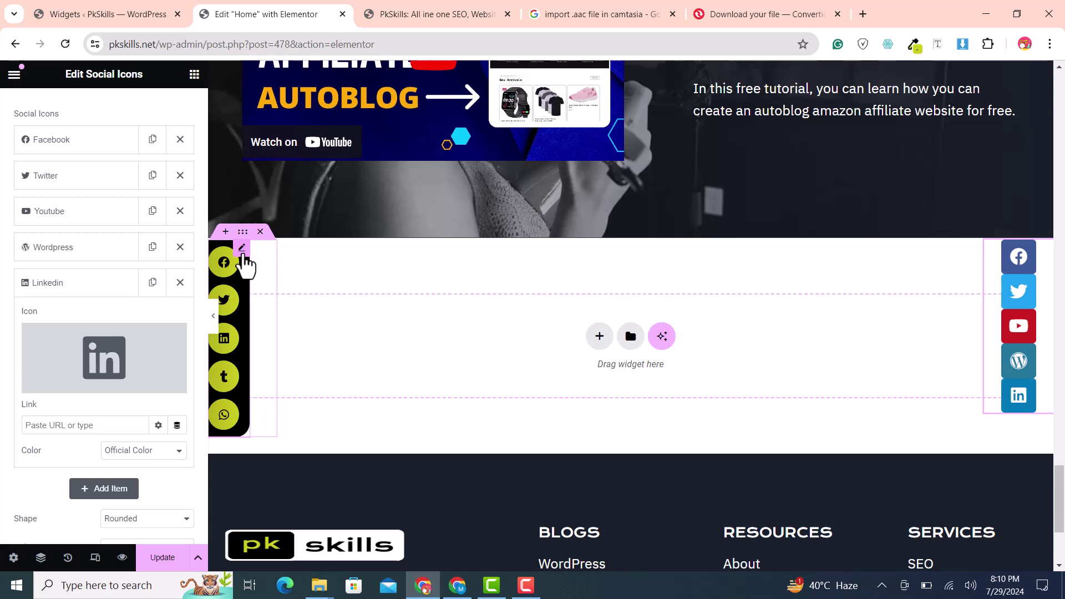
pyautogui.rightClick(244, 258)
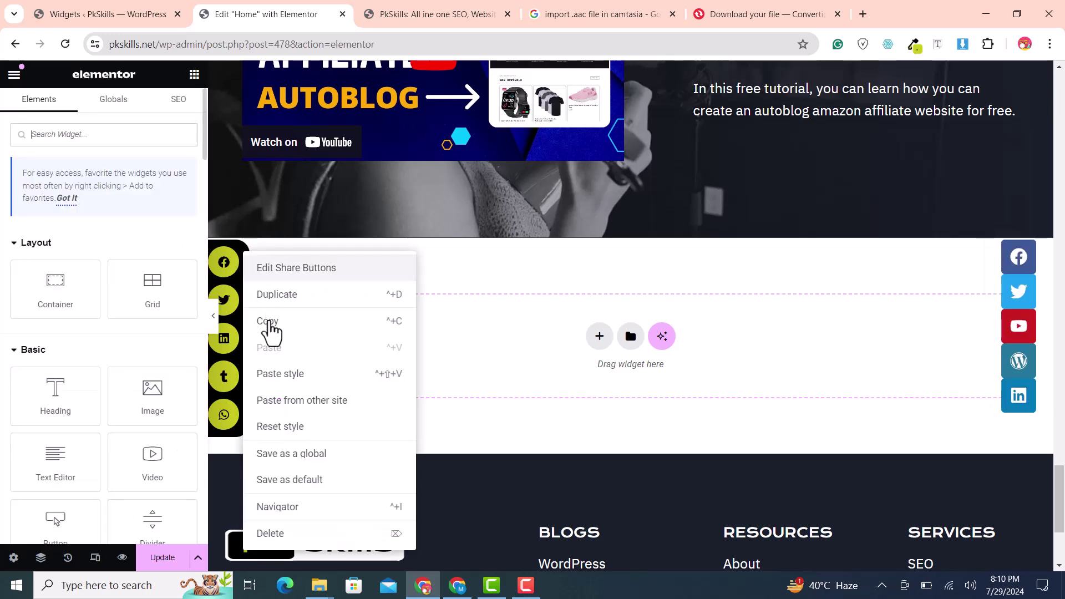
pyautogui.click(267, 321)
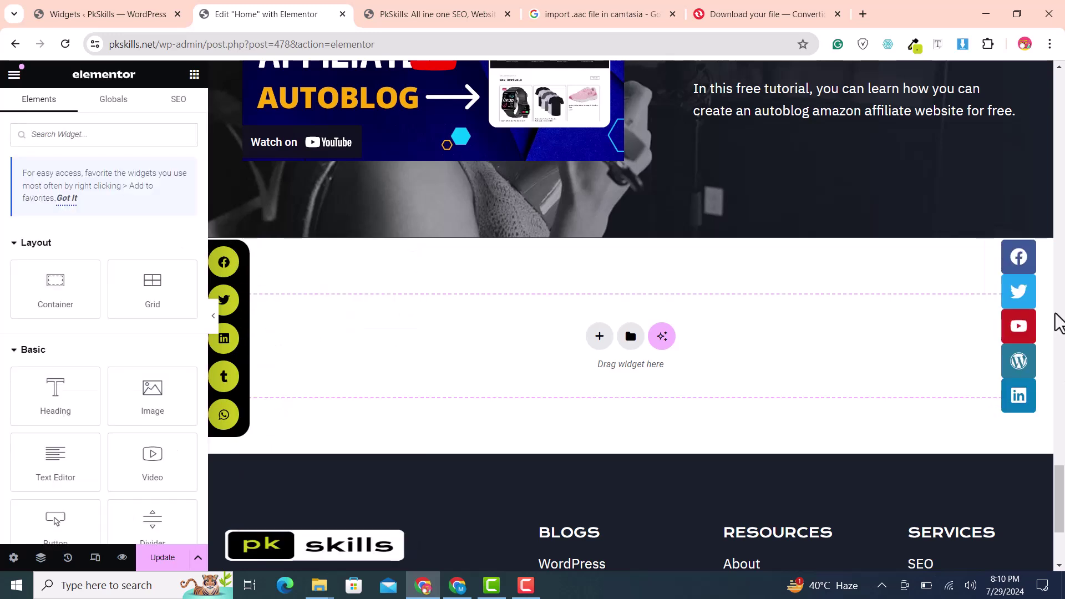
pyautogui.rightClick(1041, 268)
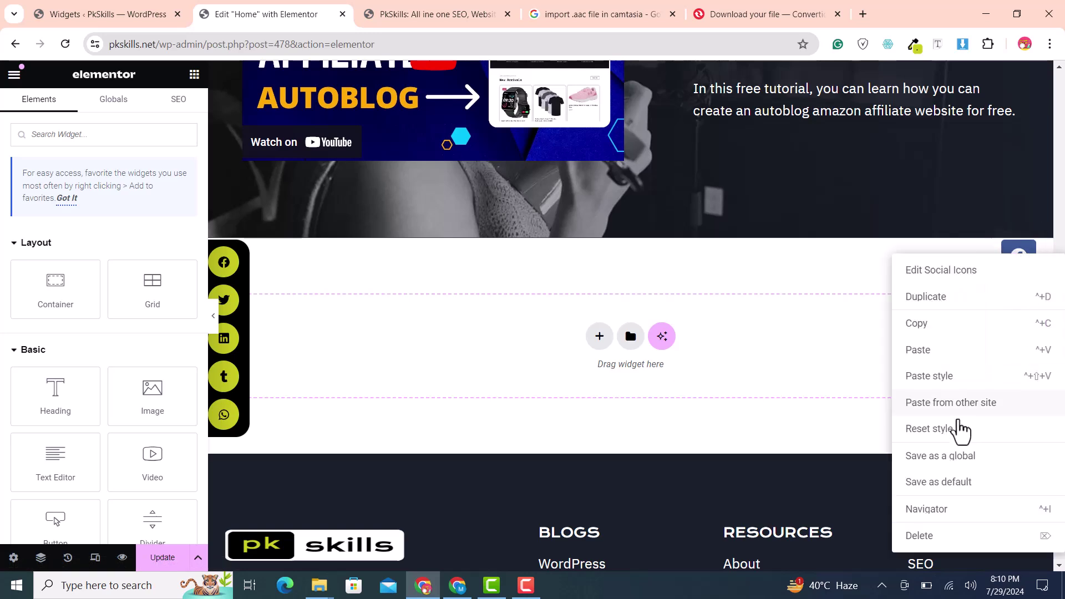
pyautogui.click(923, 386)
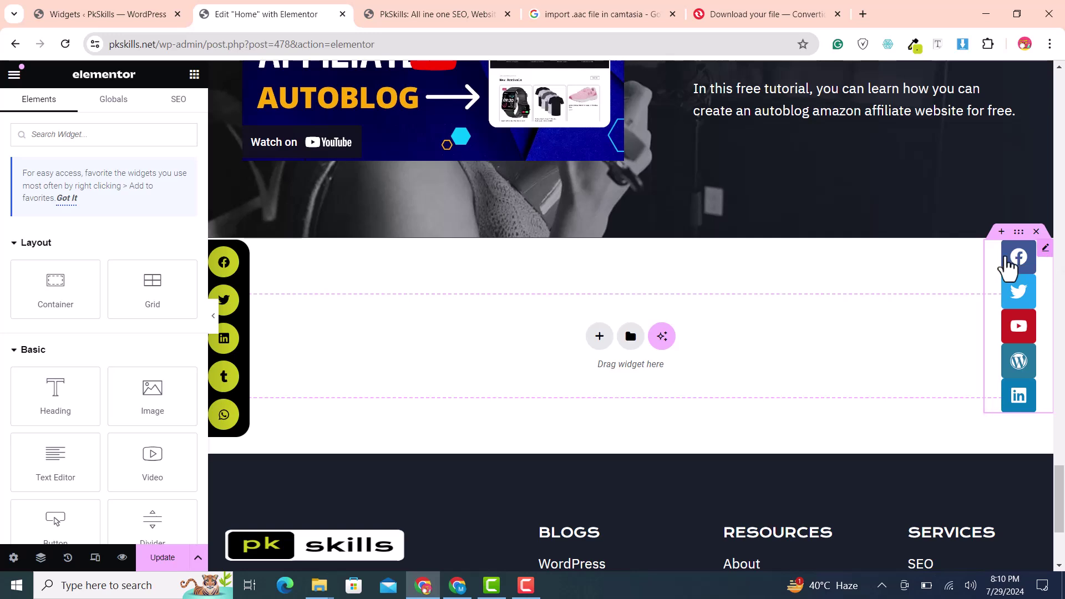
pyautogui.click(1043, 265)
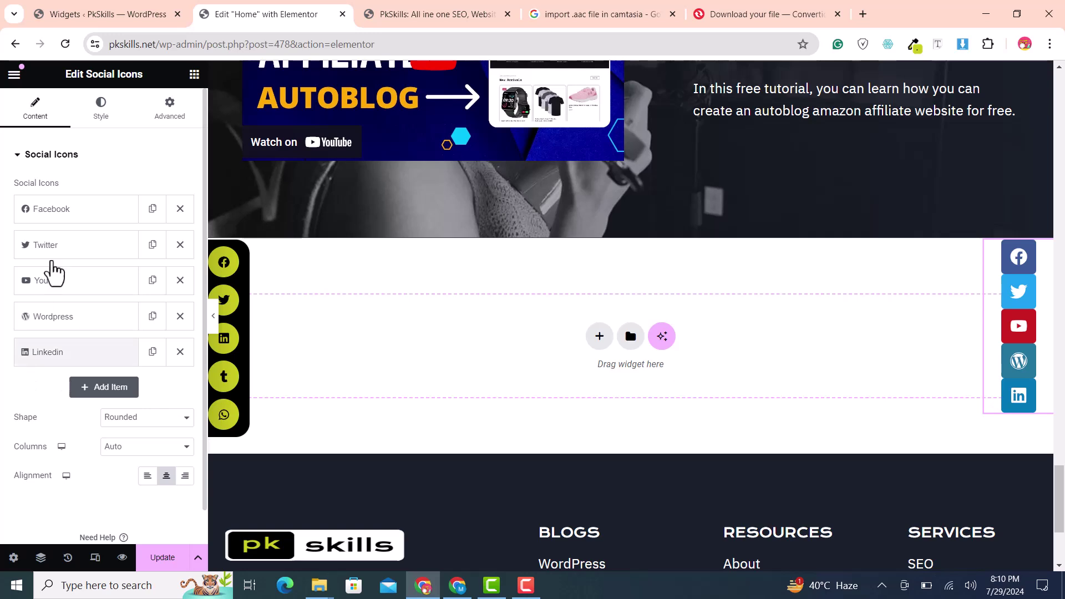
# - Set the social icons to 1 column aligned Right, then select their enclosing container
pyautogui.click(132, 427)
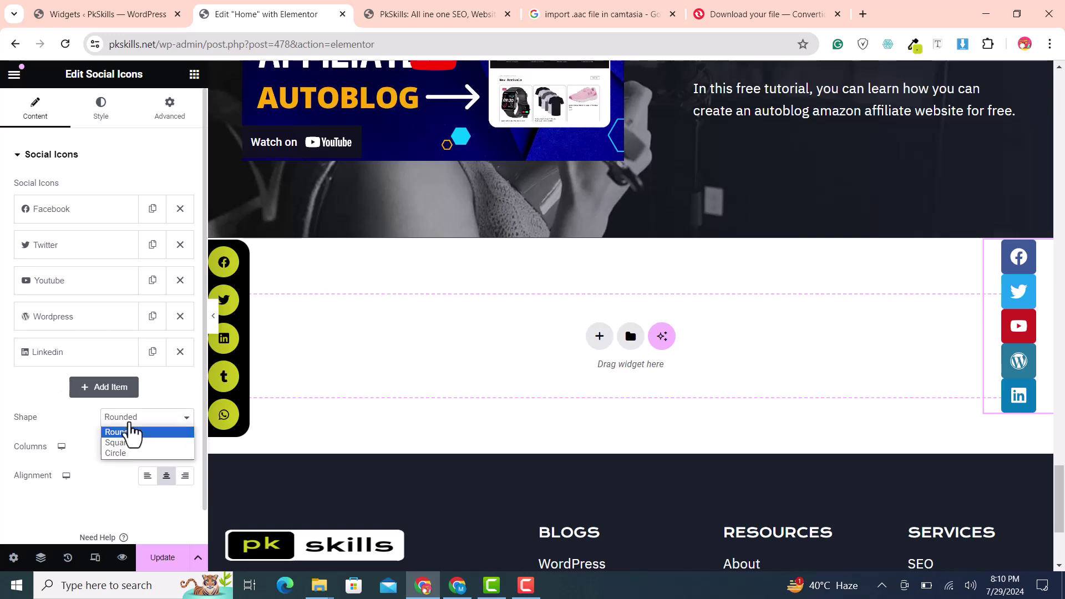
pyautogui.click(132, 432)
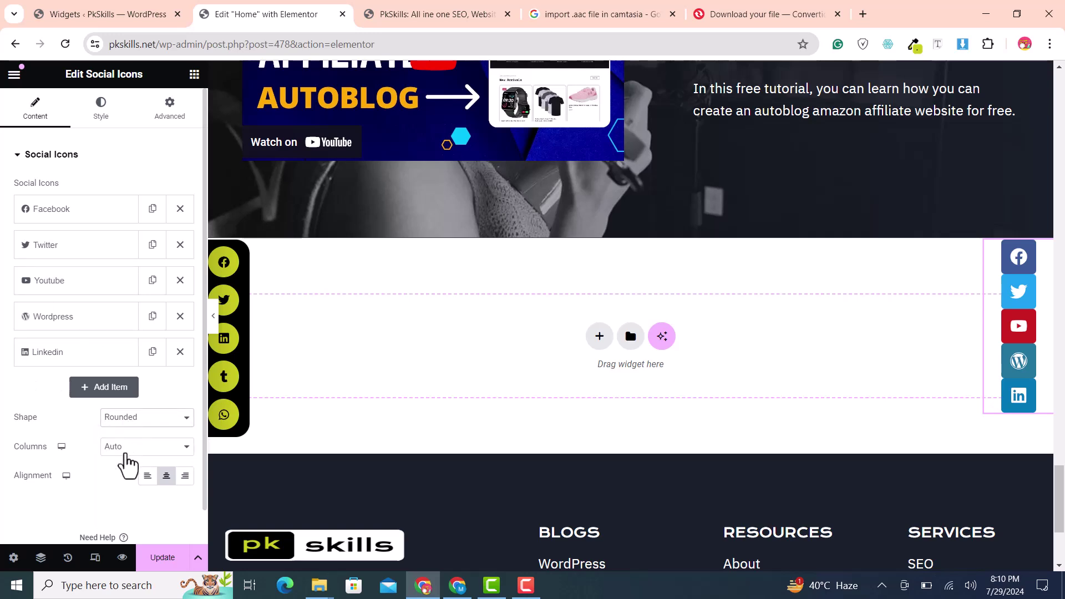
pyautogui.click(126, 454)
pyautogui.click(119, 471)
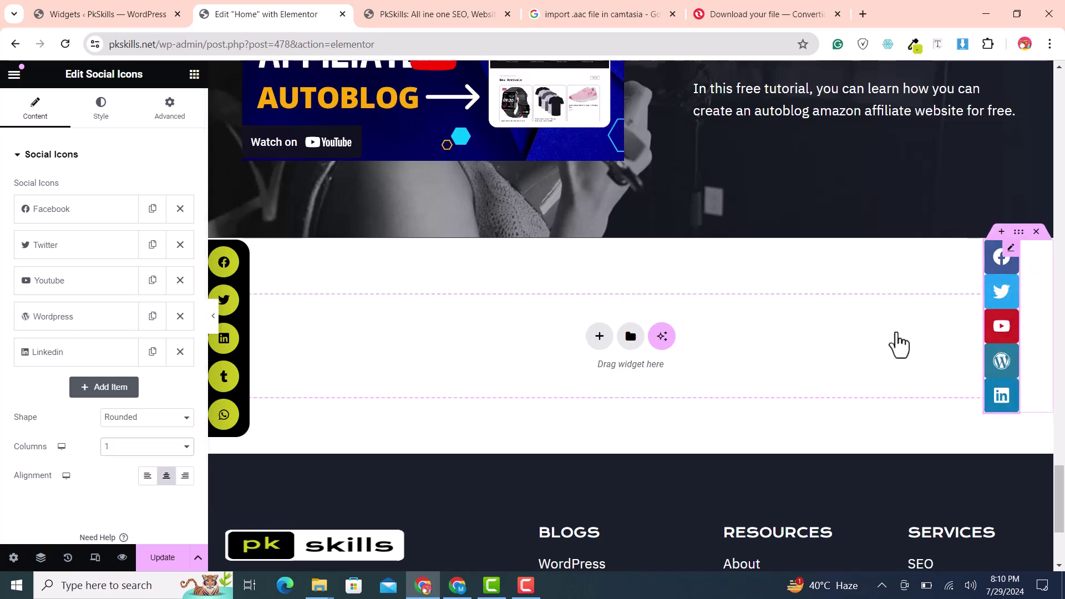
pyautogui.click(185, 476)
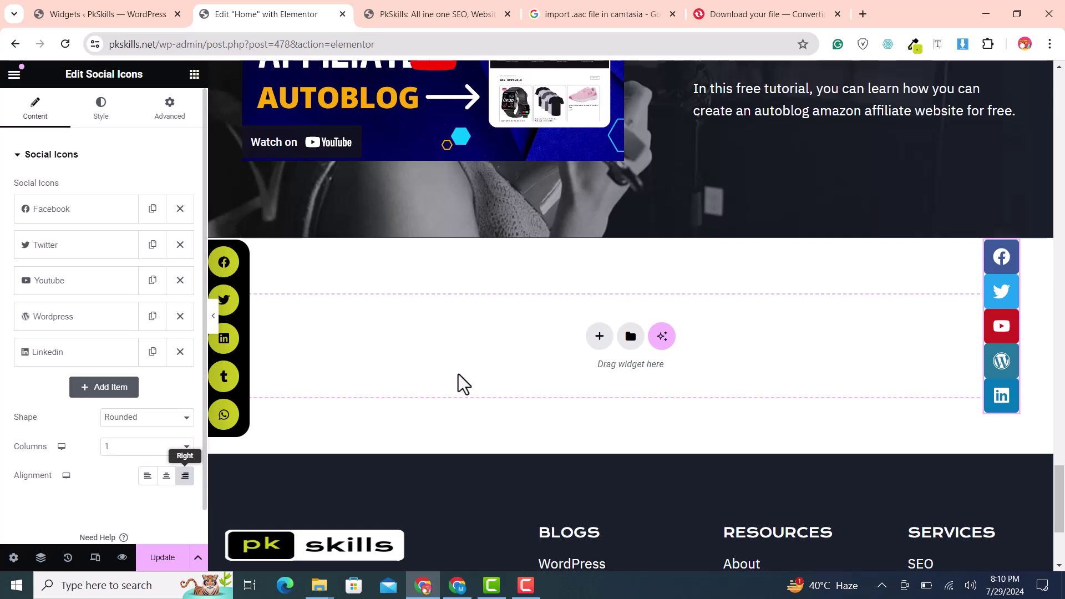
pyautogui.moveTo(1013, 286)
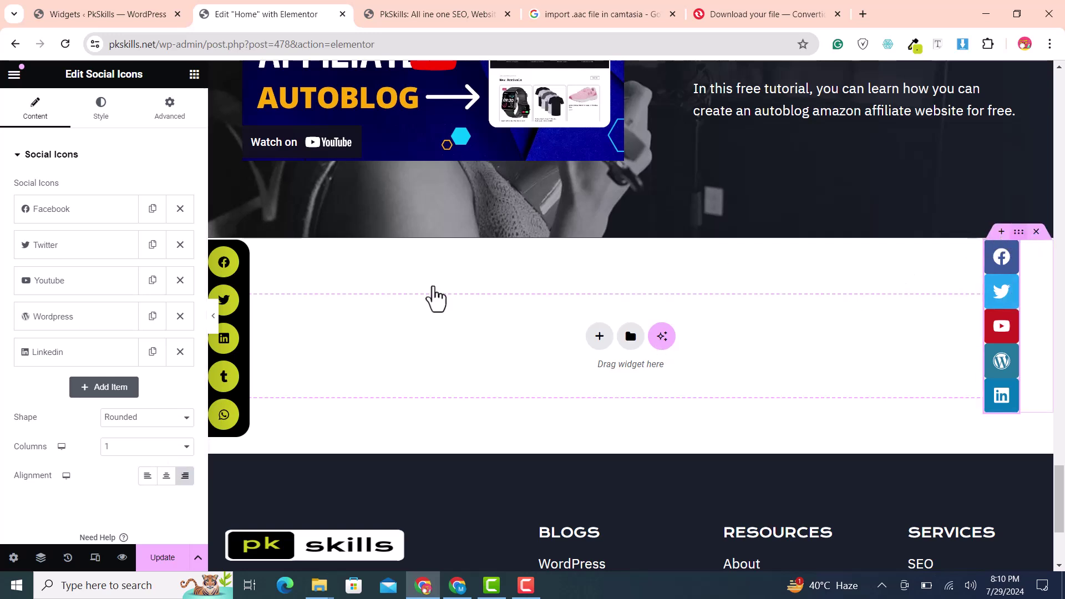
pyautogui.click(1018, 233)
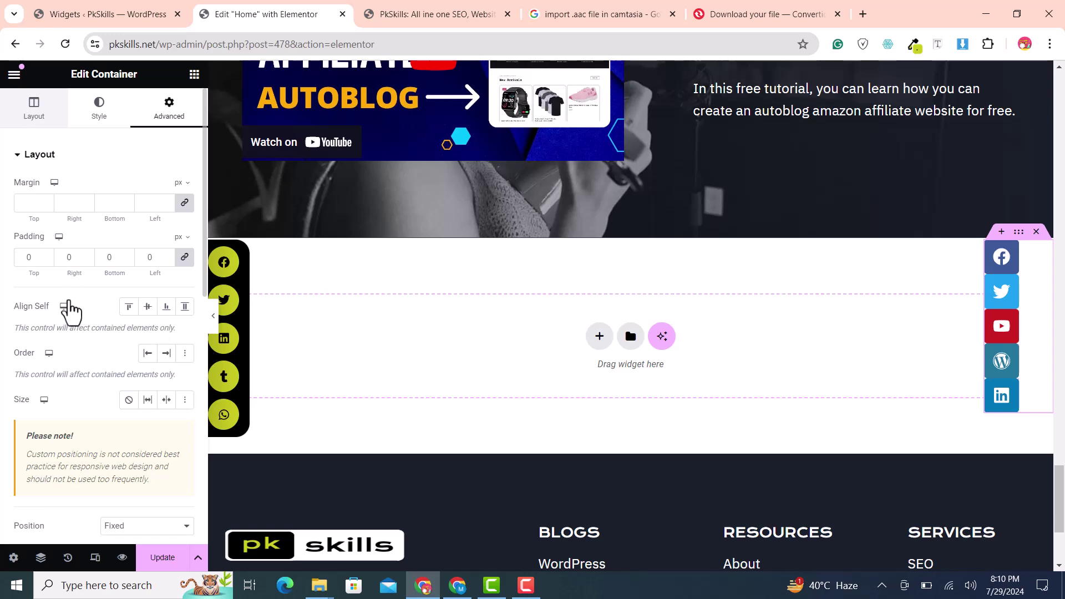
# - Set the container's Align Items to End so the icons sit flush right
pyautogui.click(50, 123)
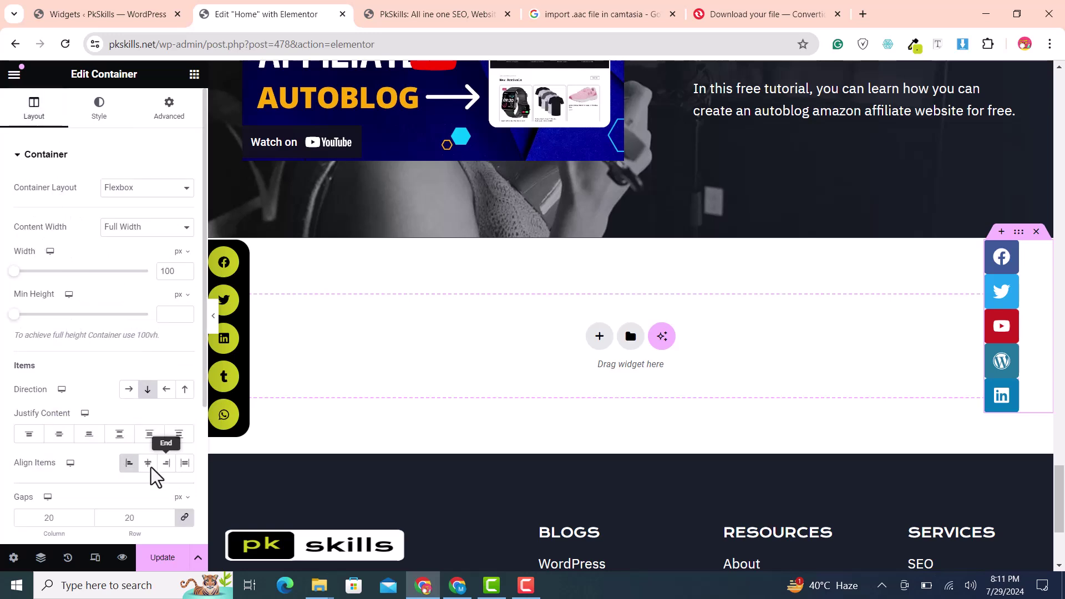
pyautogui.click(165, 464)
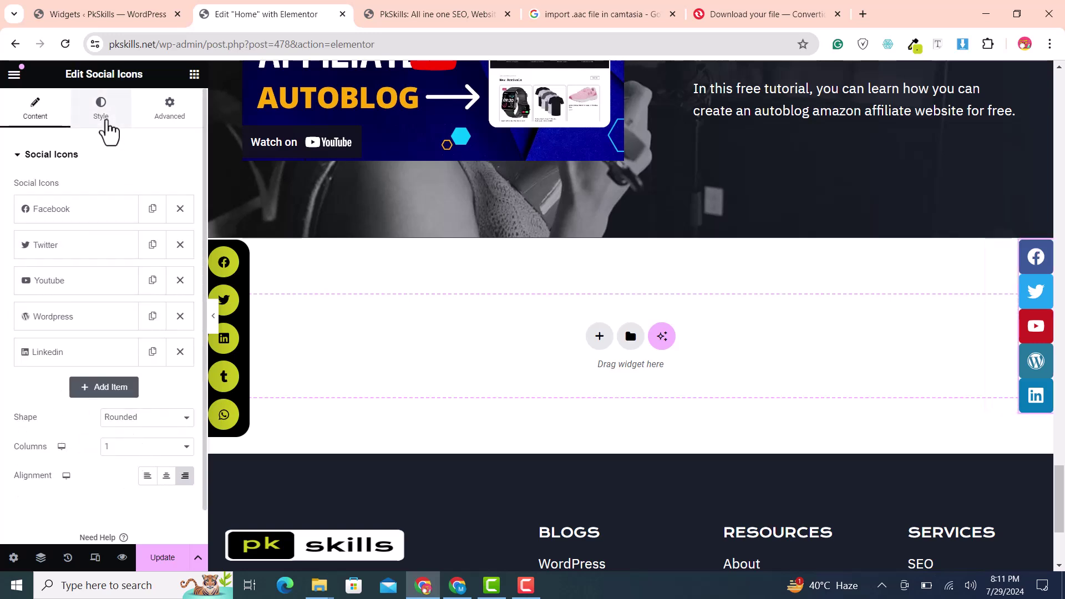
# - Change the Social Icons shape from rounded squares to Circle
pyautogui.click(102, 111)
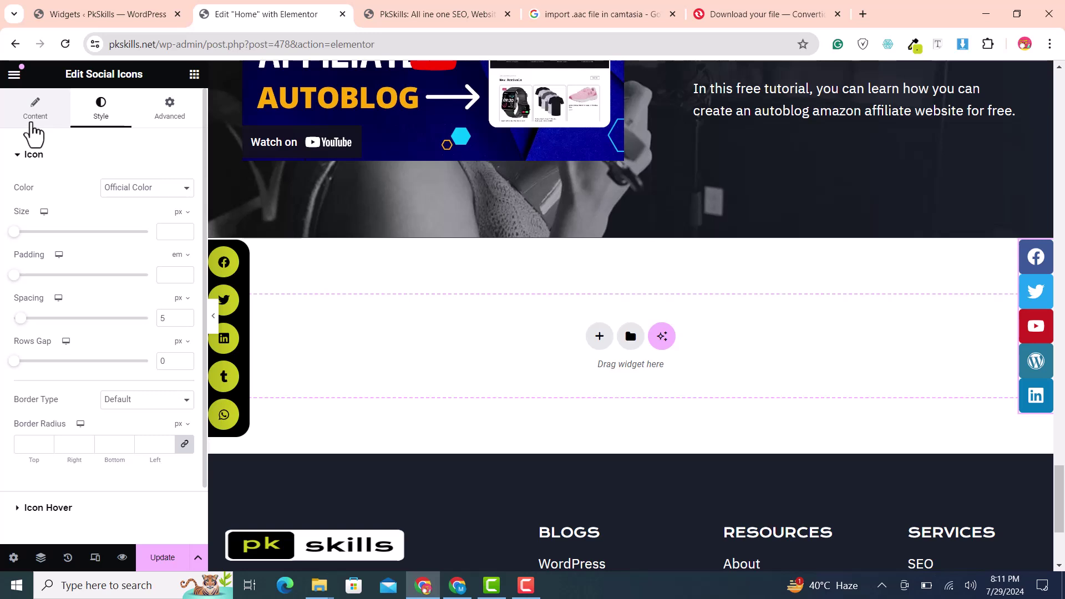
pyautogui.click(32, 124)
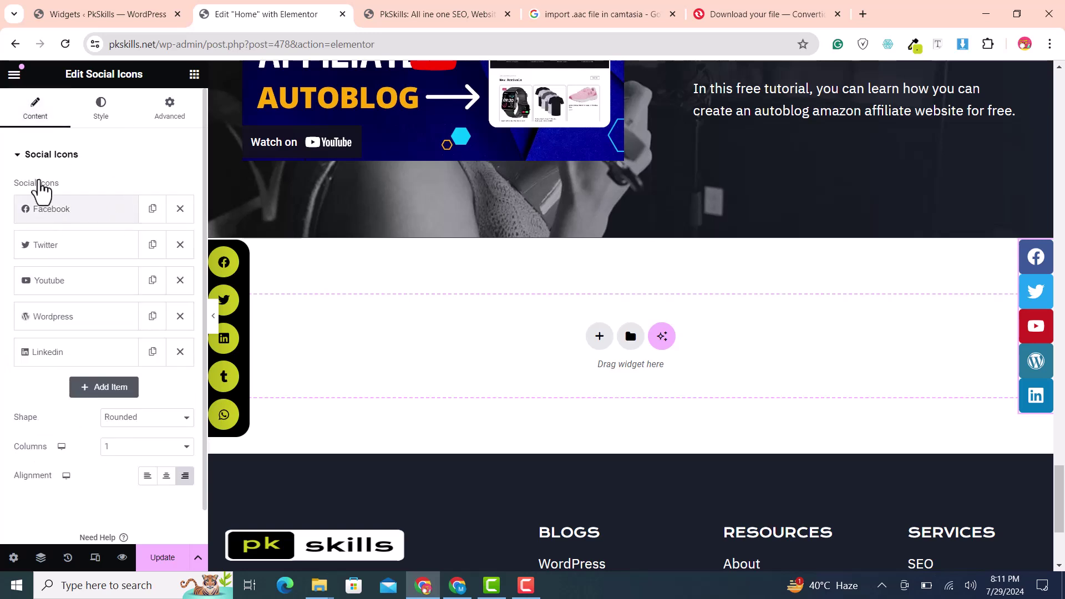
pyautogui.click(132, 435)
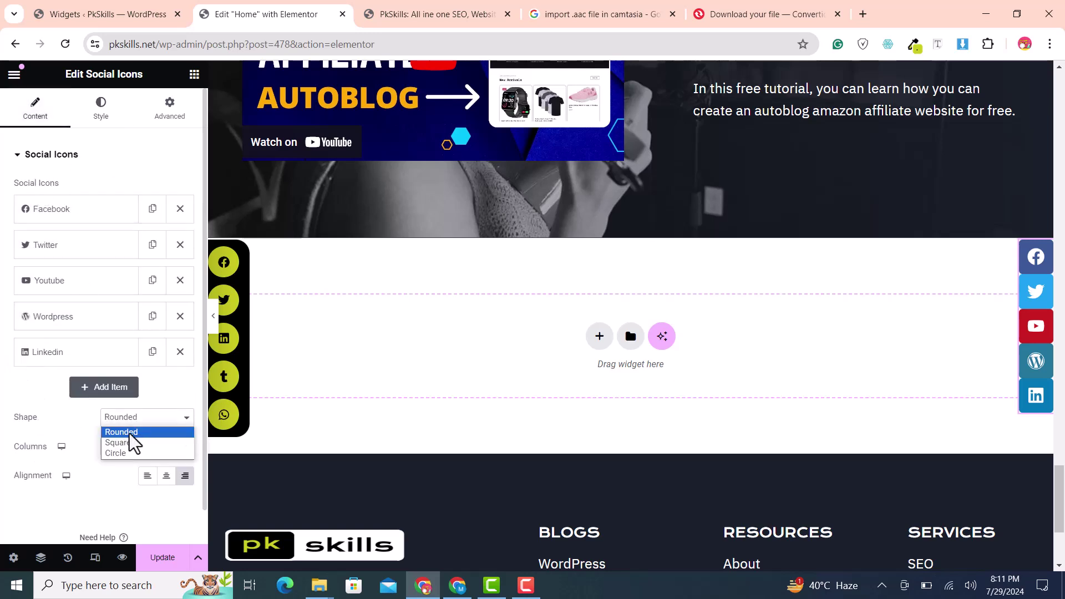
pyautogui.click(128, 460)
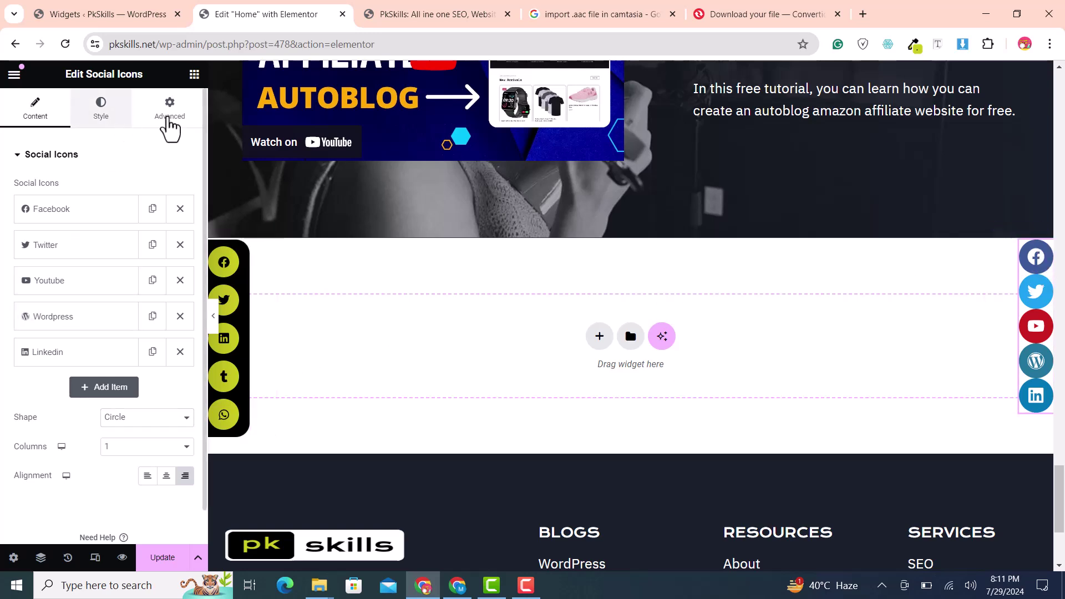
# - Give the Social Icons widget a classic #000000 black background under Advanced, then go to its Border settings
pyautogui.click(169, 127)
pyautogui.scroll(-4, 42, 358)
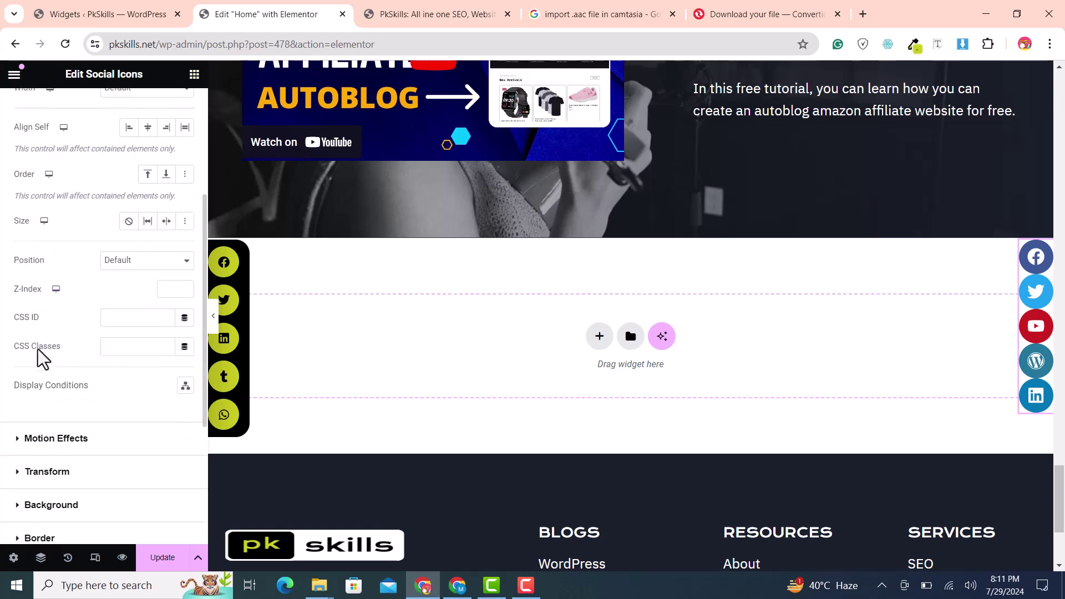
pyautogui.click(53, 504)
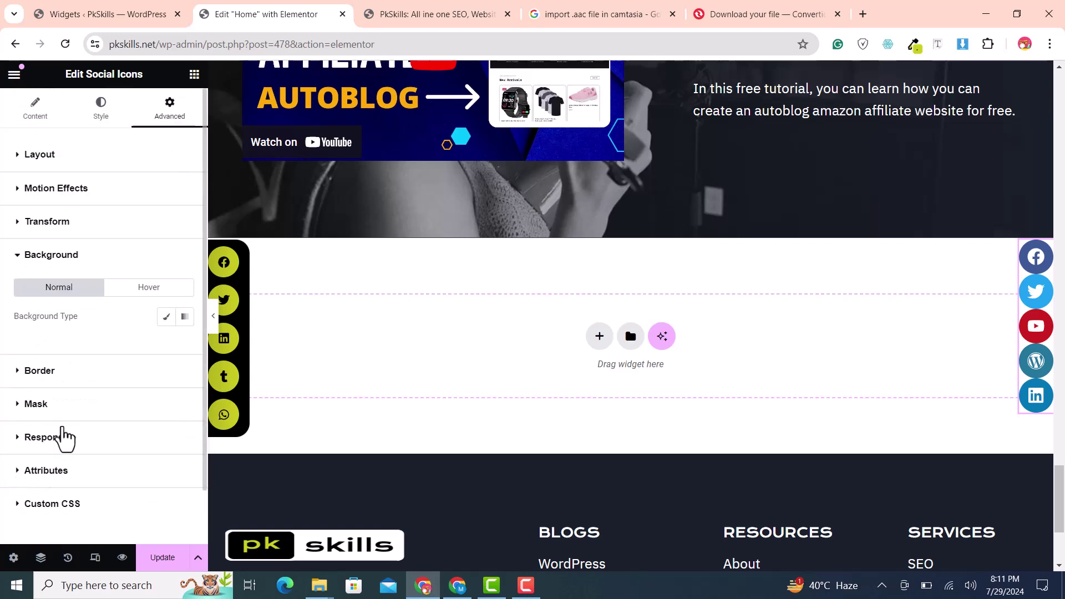
pyautogui.click(169, 317)
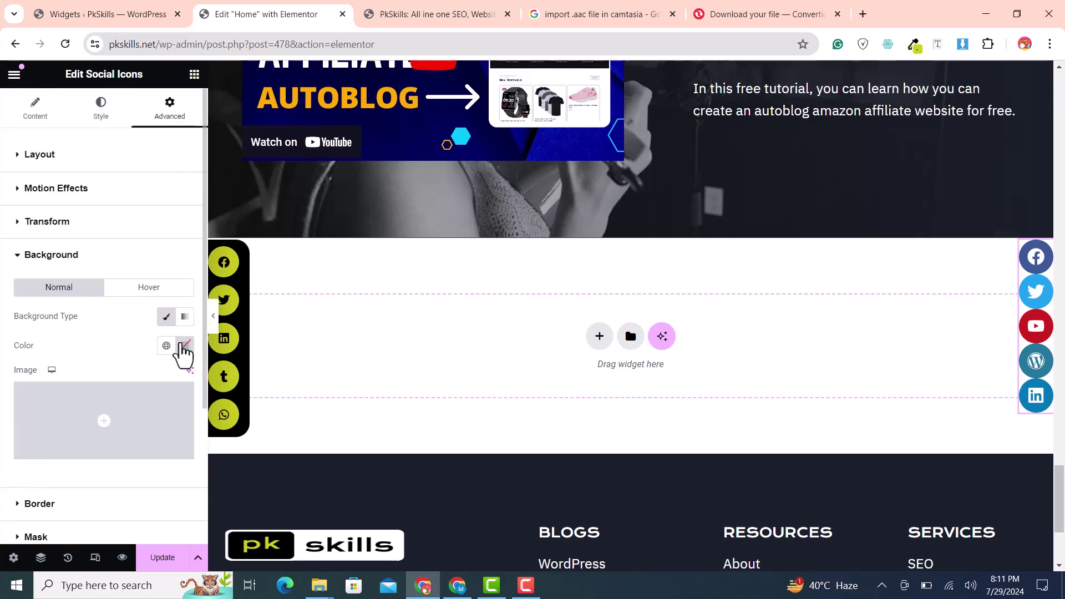
pyautogui.click(185, 345)
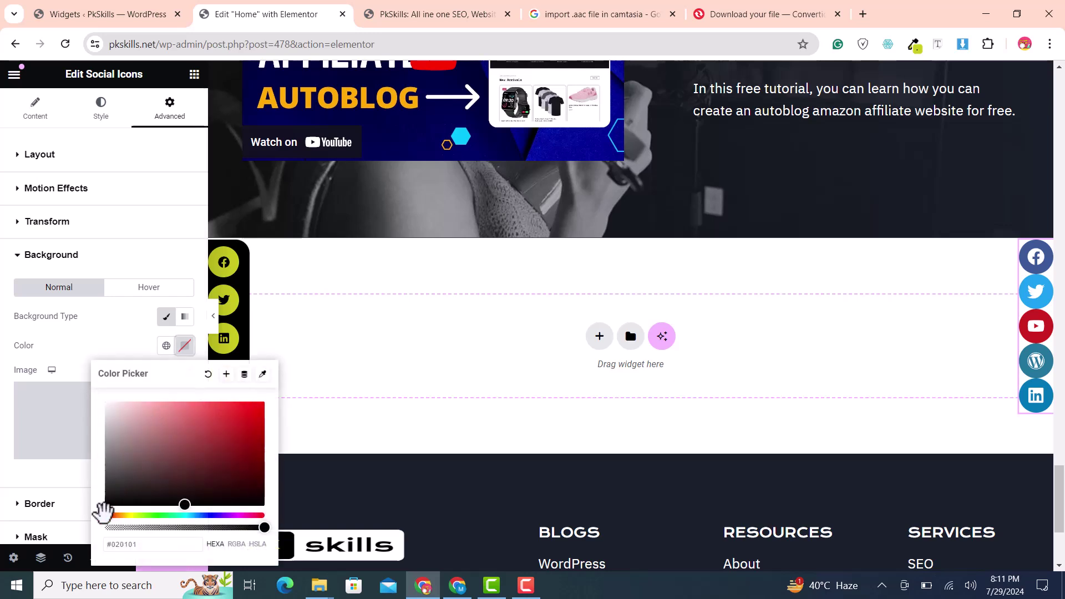
pyautogui.click(105, 505)
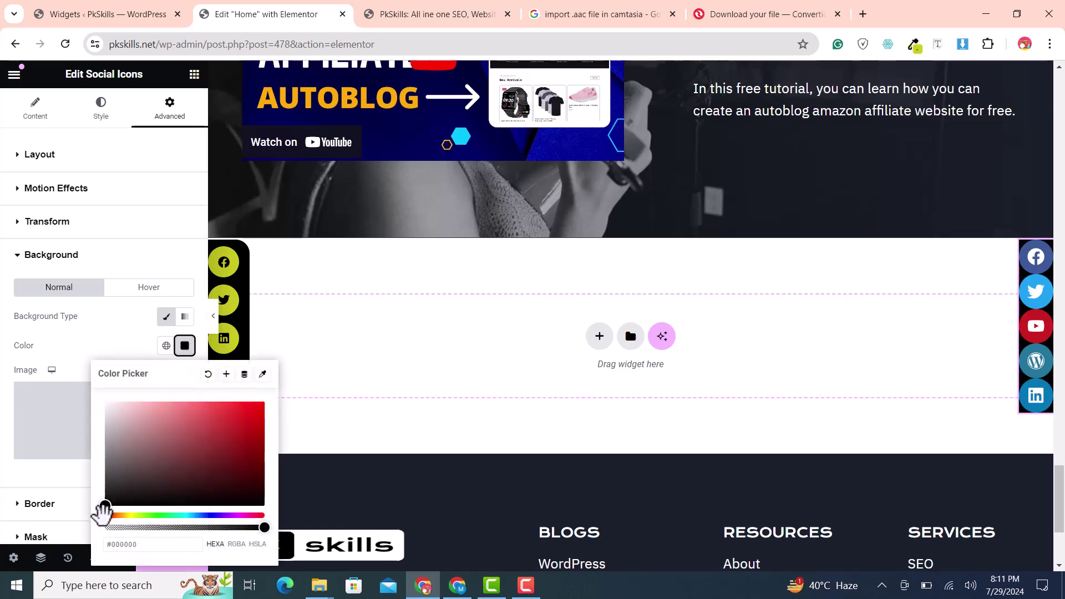
pyautogui.click(114, 333)
pyautogui.scroll(-3, 64, 452)
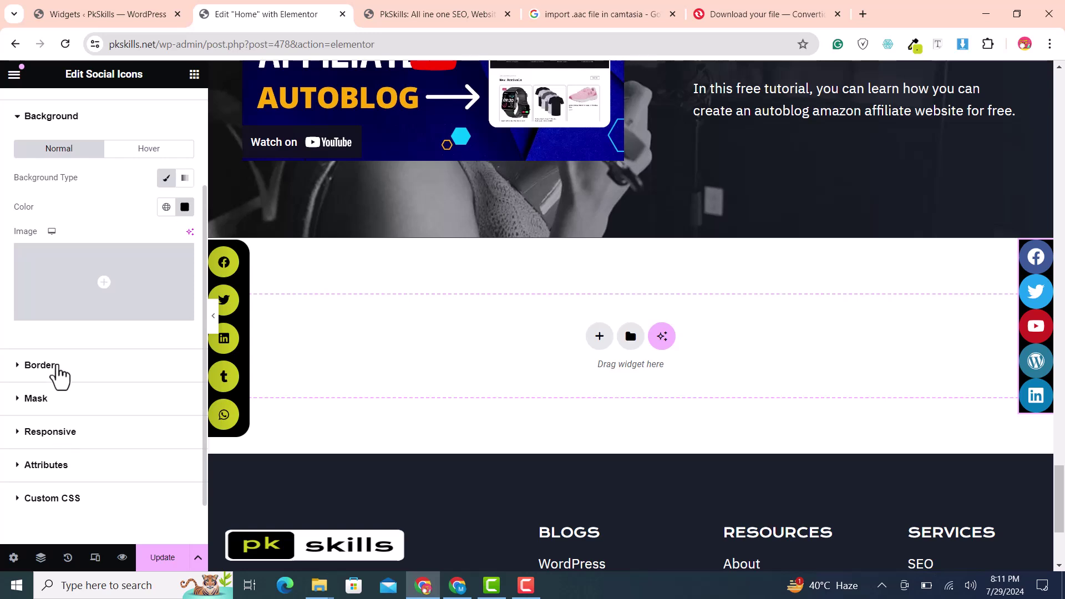
pyautogui.click(57, 366)
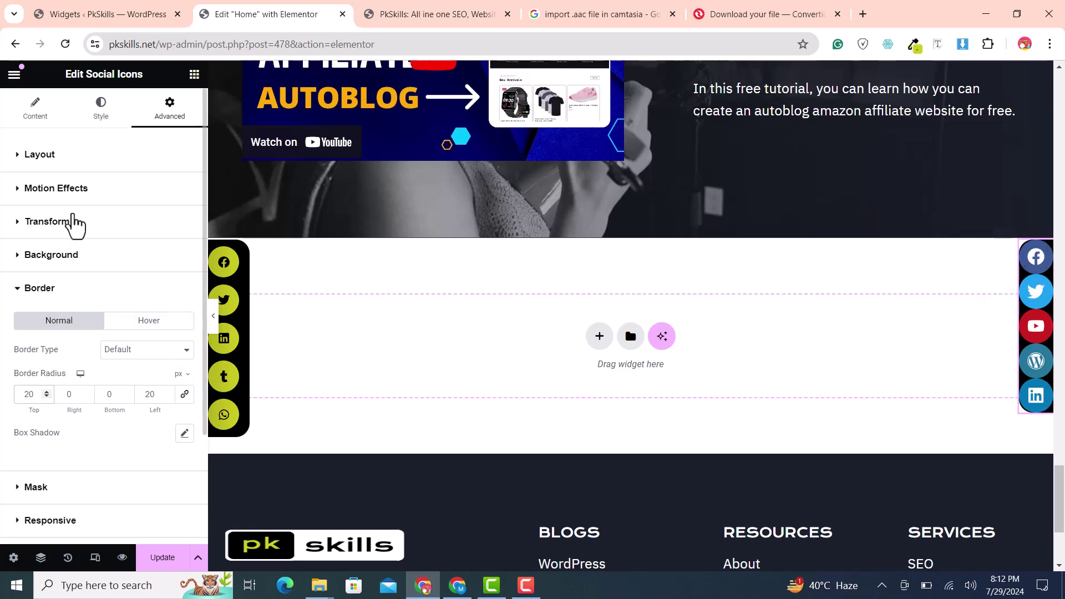
# - Set the social icons bar's Layout padding to 10, 0, 10, 15 px
pyautogui.click(40, 155)
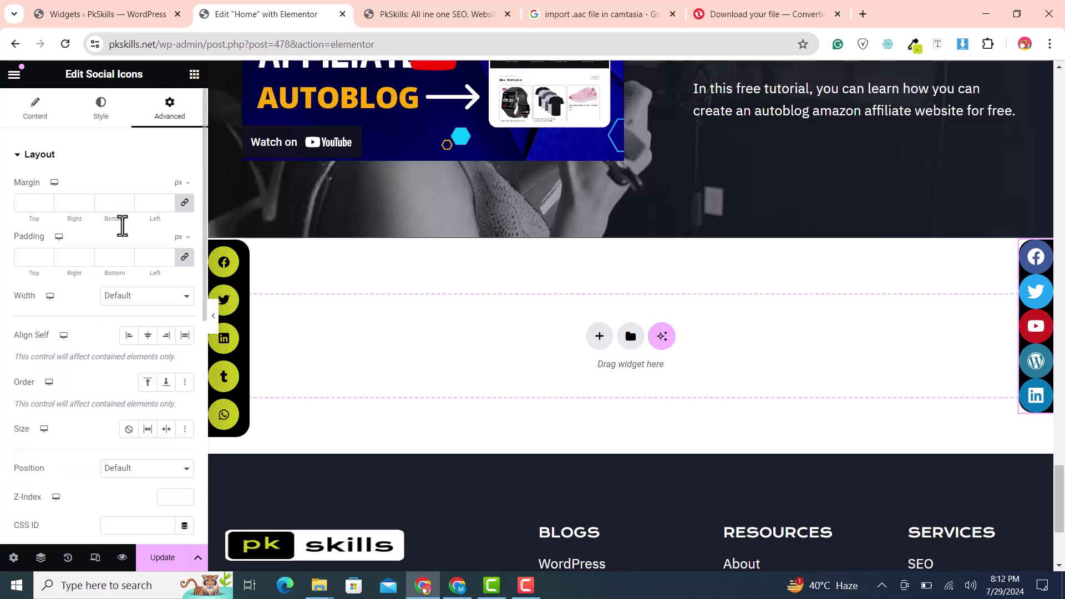
pyautogui.click(131, 258)
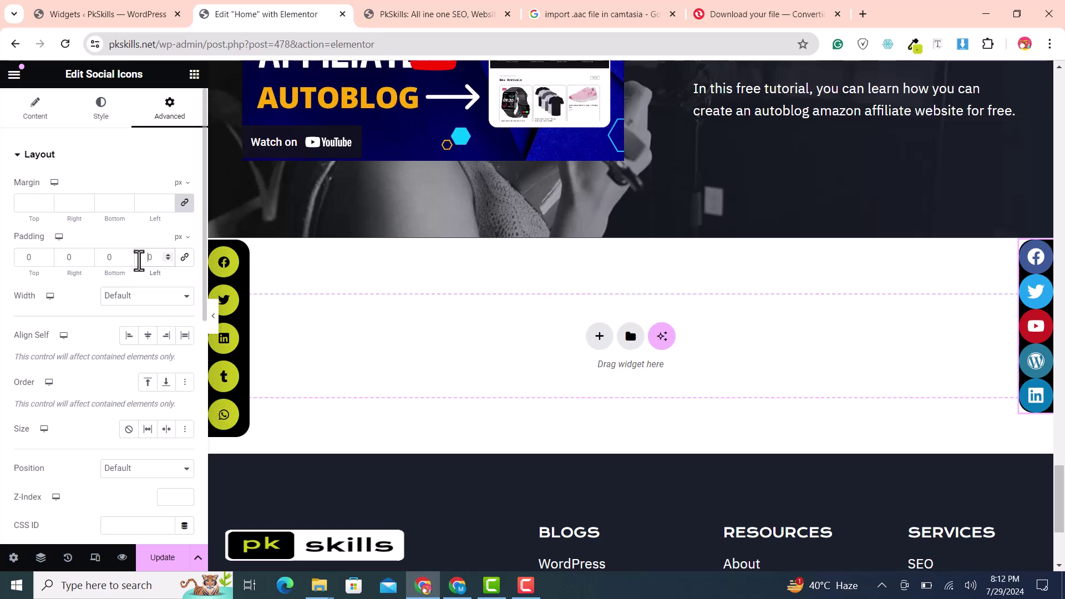
pyautogui.write('2')
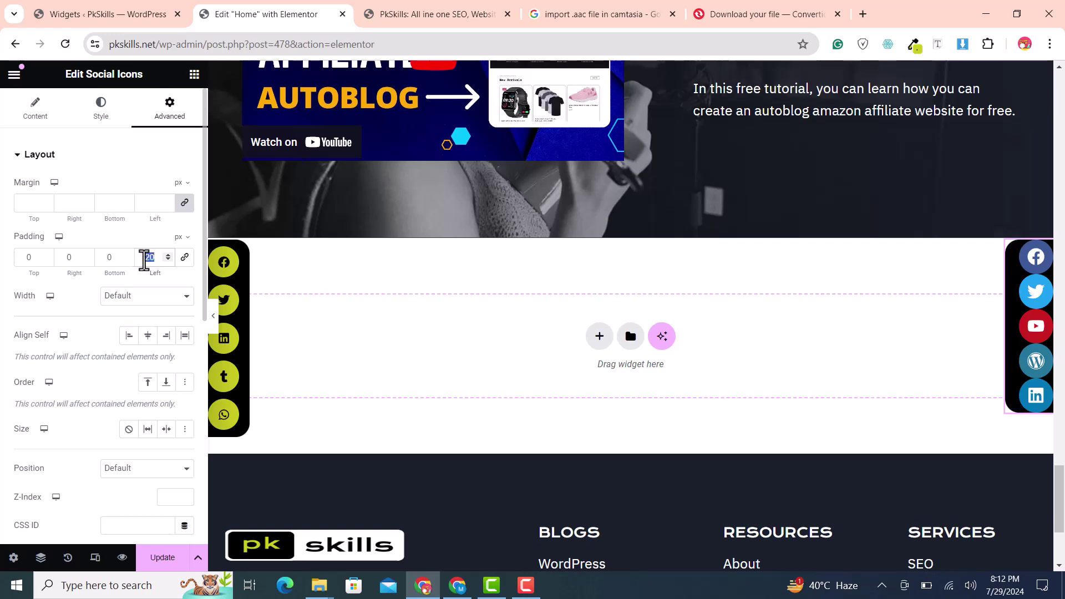
pyautogui.write('15')
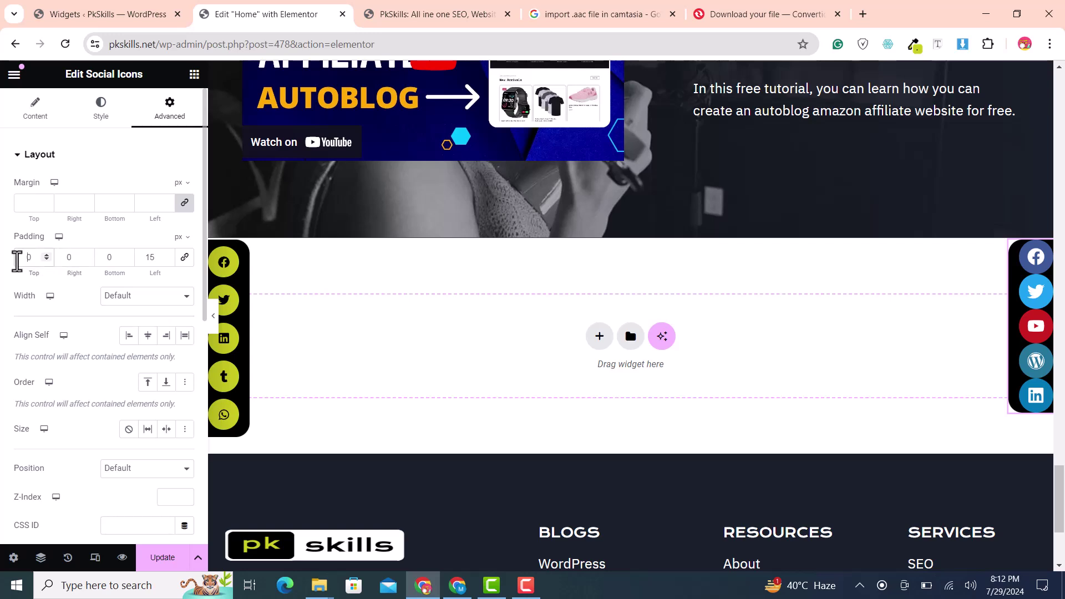
pyautogui.write('1')
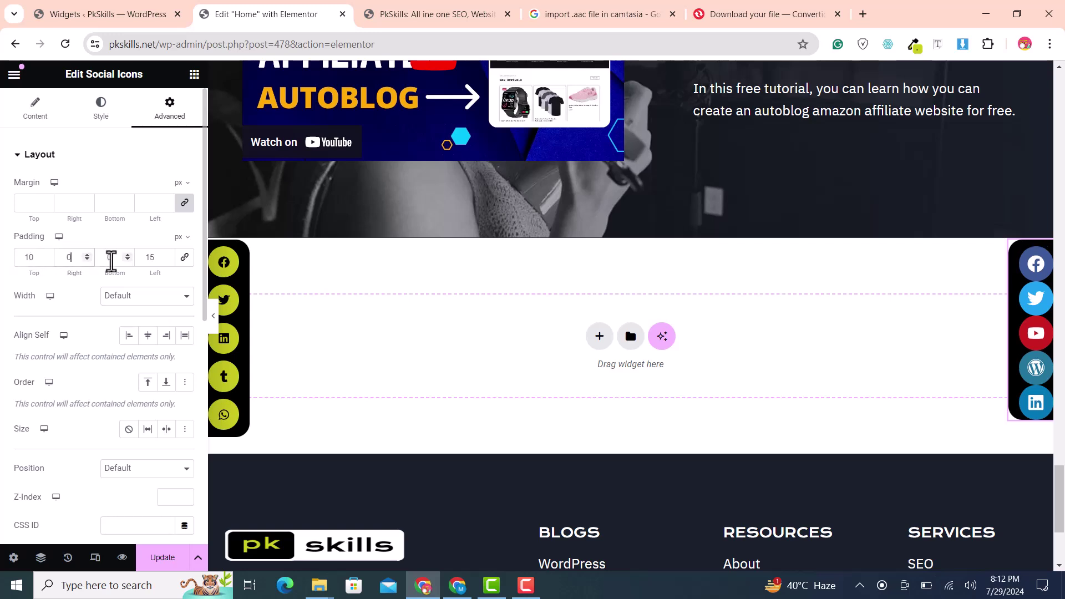
pyautogui.click(108, 258)
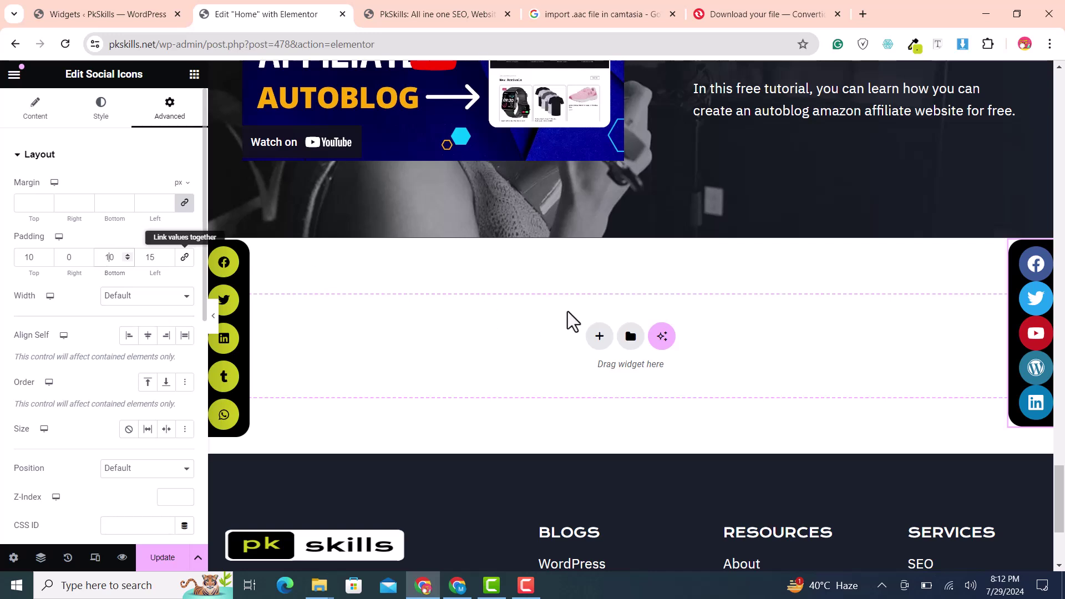
pyautogui.moveTo(1037, 261)
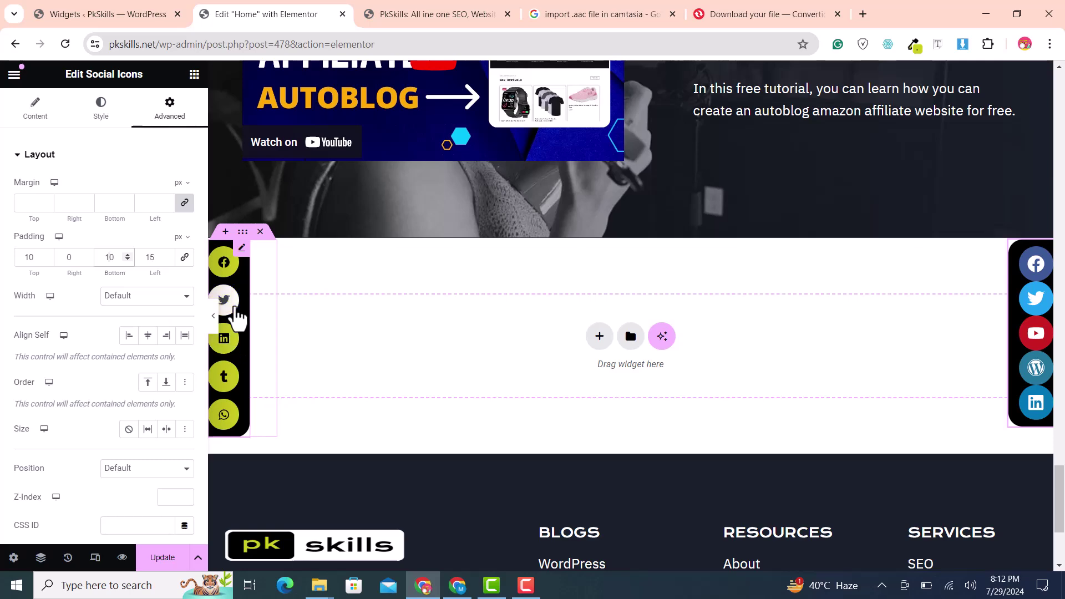
# - Check both bars on the editor canvas, then switch to the PkSkills homepage preview tab
pyautogui.scroll(-4, 1015, 365)
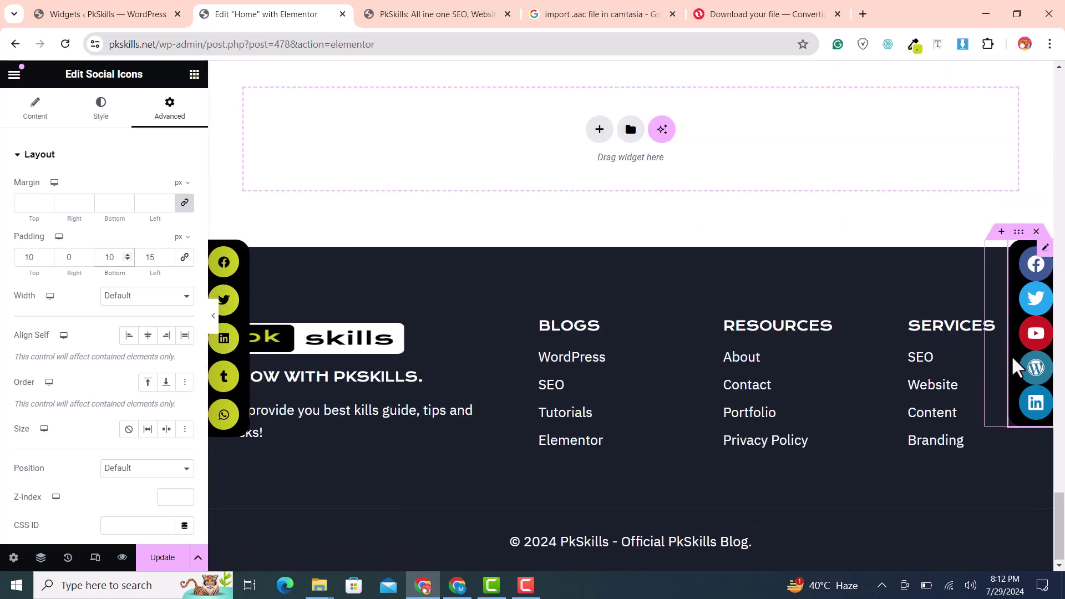
pyautogui.scroll(10, 1017, 364)
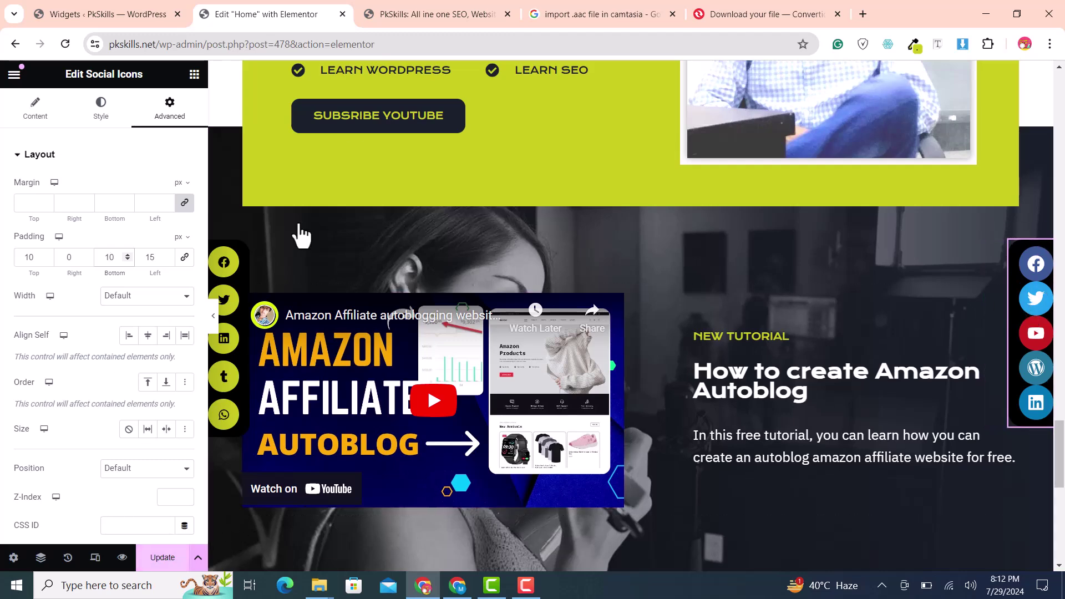
pyautogui.click(402, 14)
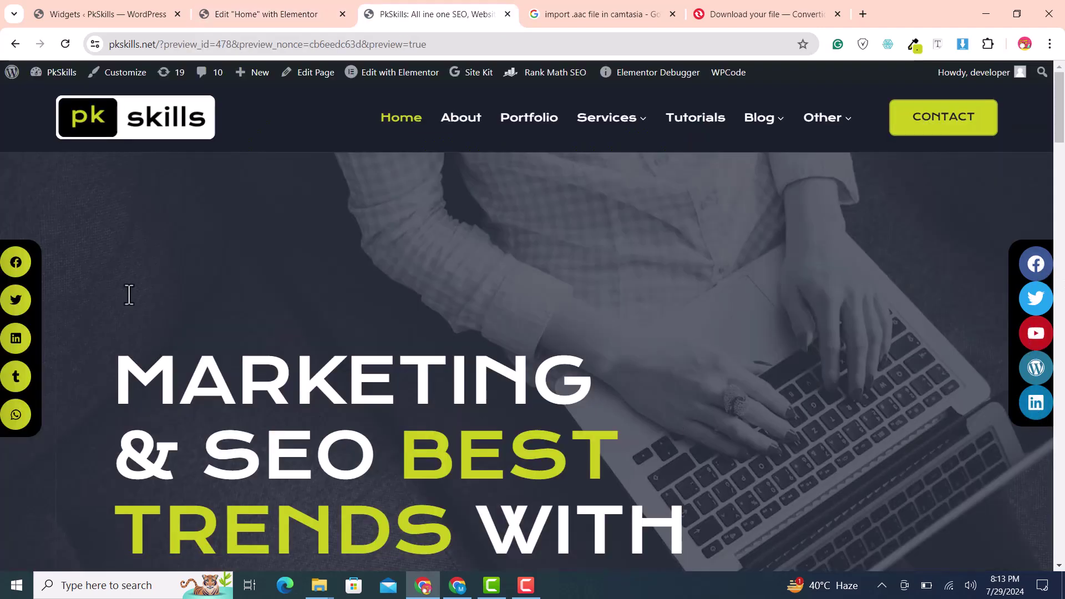
pyautogui.scroll(-3, 361, 435)
pyautogui.scroll(3, 362, 406)
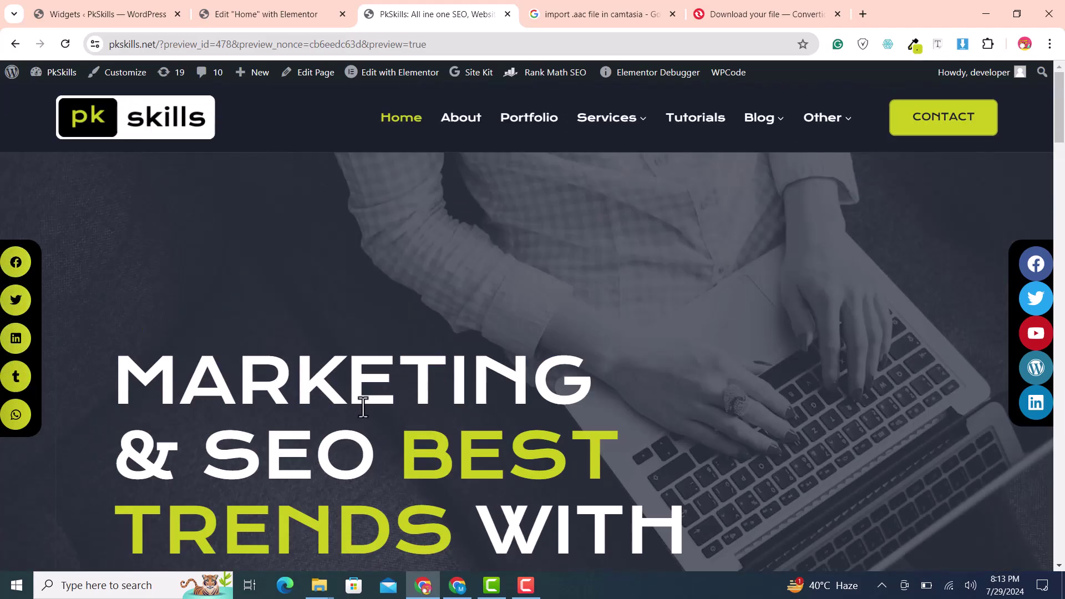
pyautogui.scroll(-15, 363, 406)
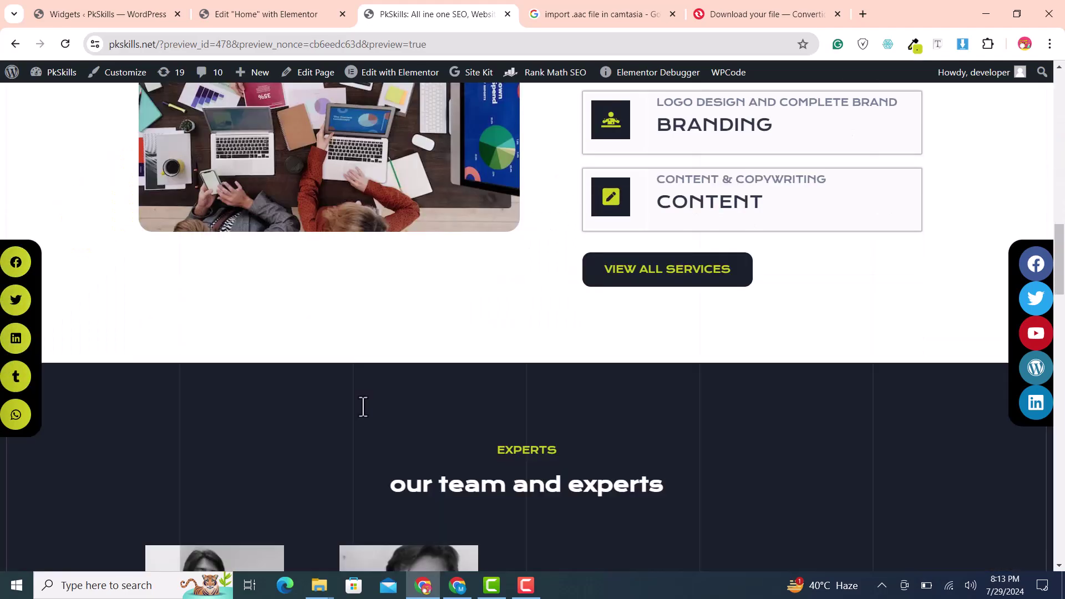
pyautogui.scroll(10, 362, 407)
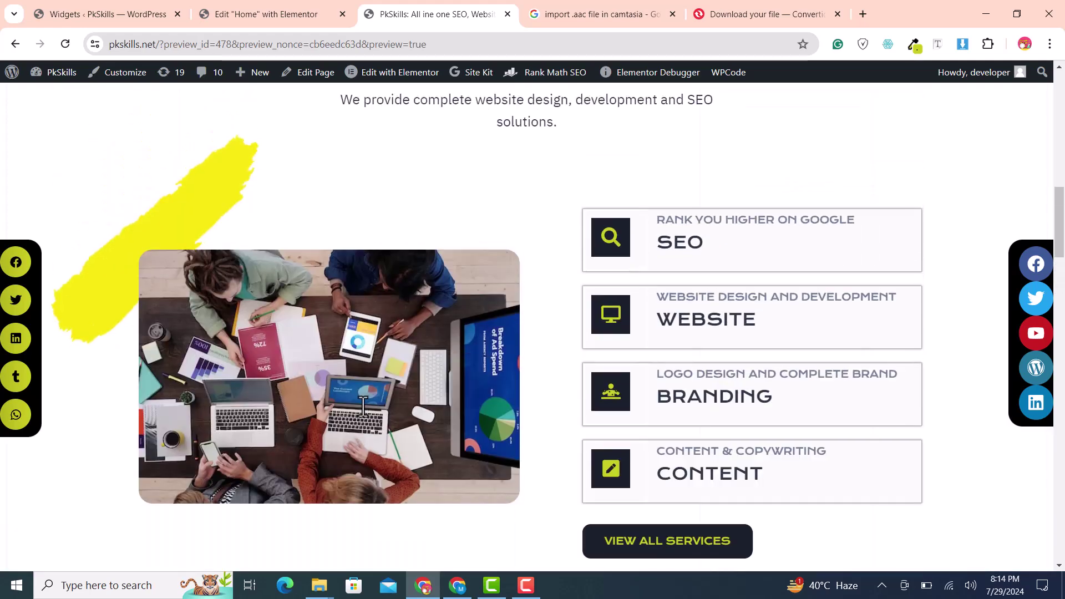
pyautogui.scroll(5, 363, 407)
pyautogui.scroll(-11, 612, 404)
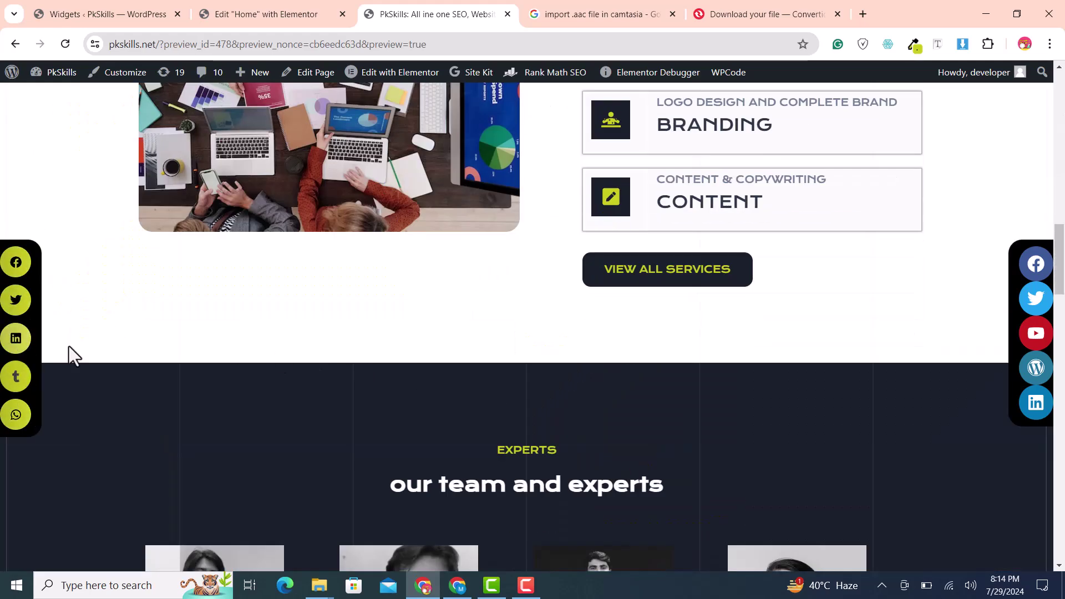
pyautogui.scroll(5, 68, 346)
pyautogui.scroll(10, 565, 243)
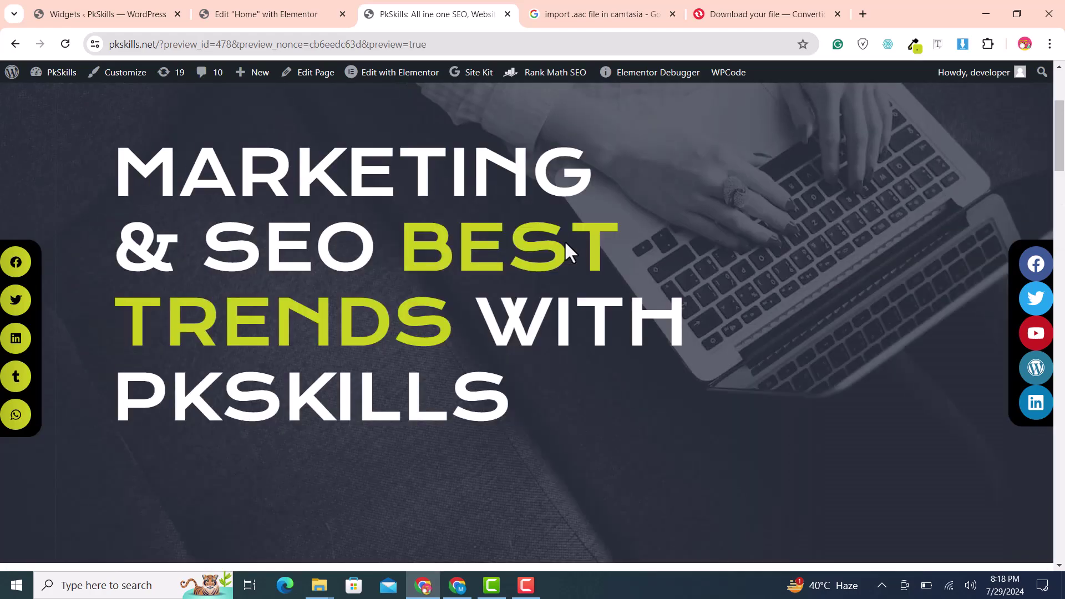
pyautogui.scroll(-4, 564, 241)
pyautogui.scroll(-5, 565, 243)
pyautogui.scroll(-5, 958, 395)
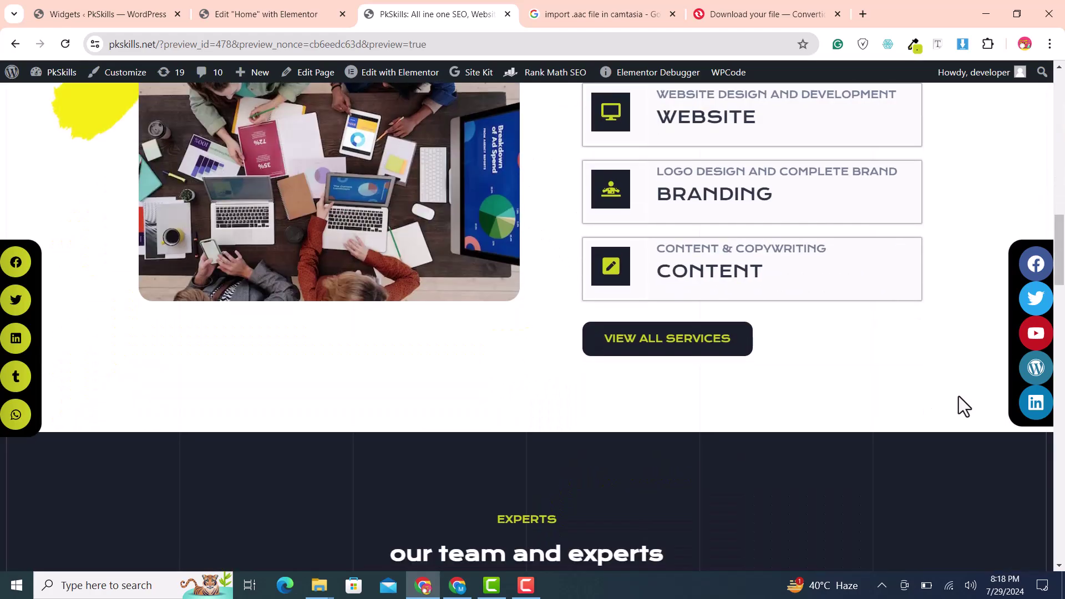
pyautogui.scroll(12, 958, 396)
pyautogui.scroll(7, 963, 406)
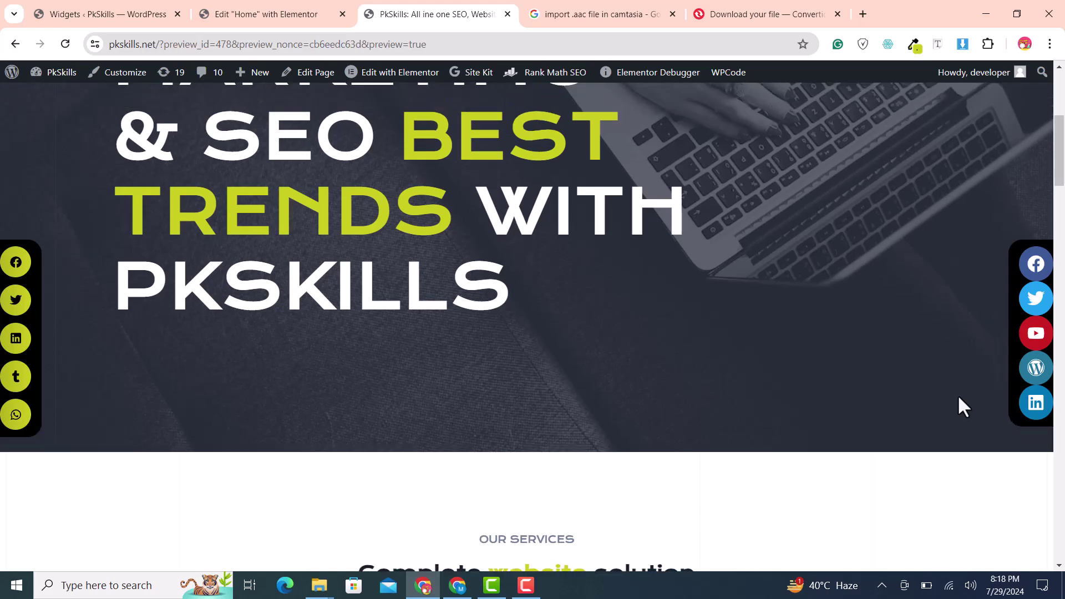
pyautogui.scroll(-5, 963, 406)
pyautogui.scroll(-10, 959, 398)
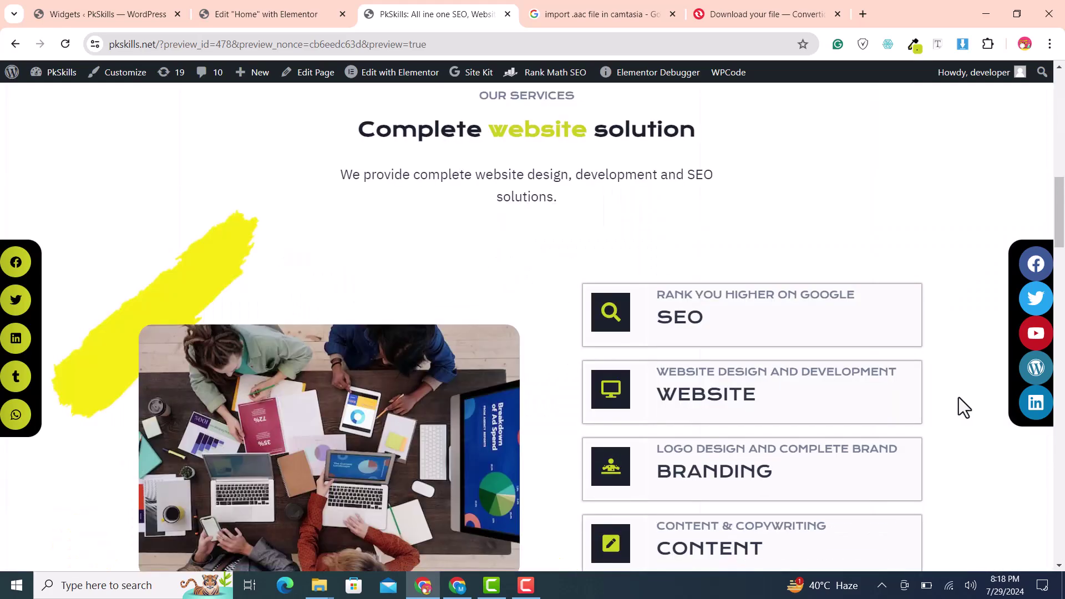
pyautogui.scroll(10, 959, 399)
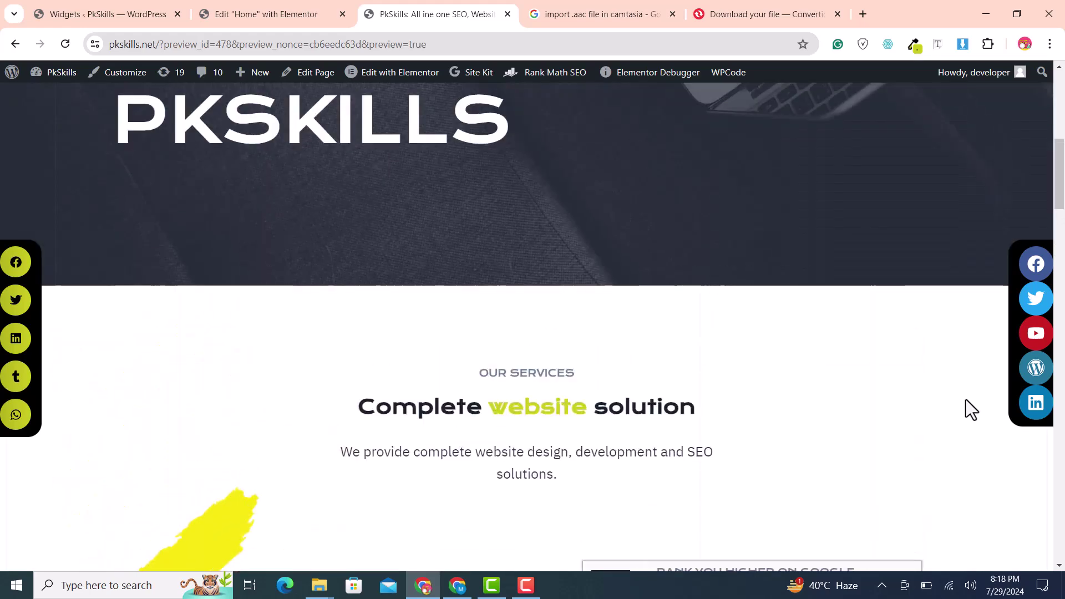
pyautogui.scroll(-10, 876, 451)
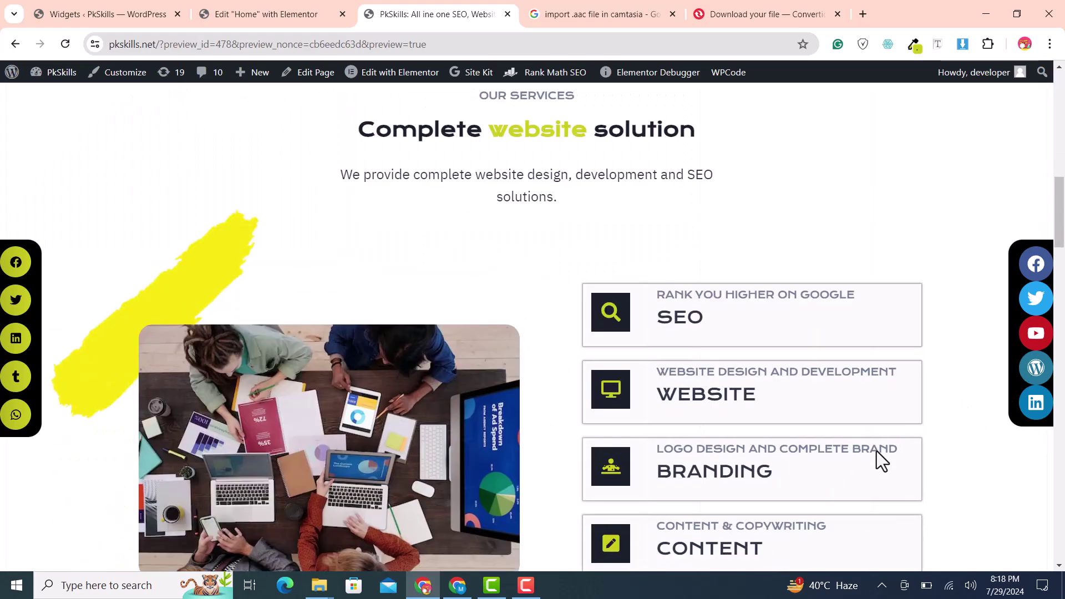